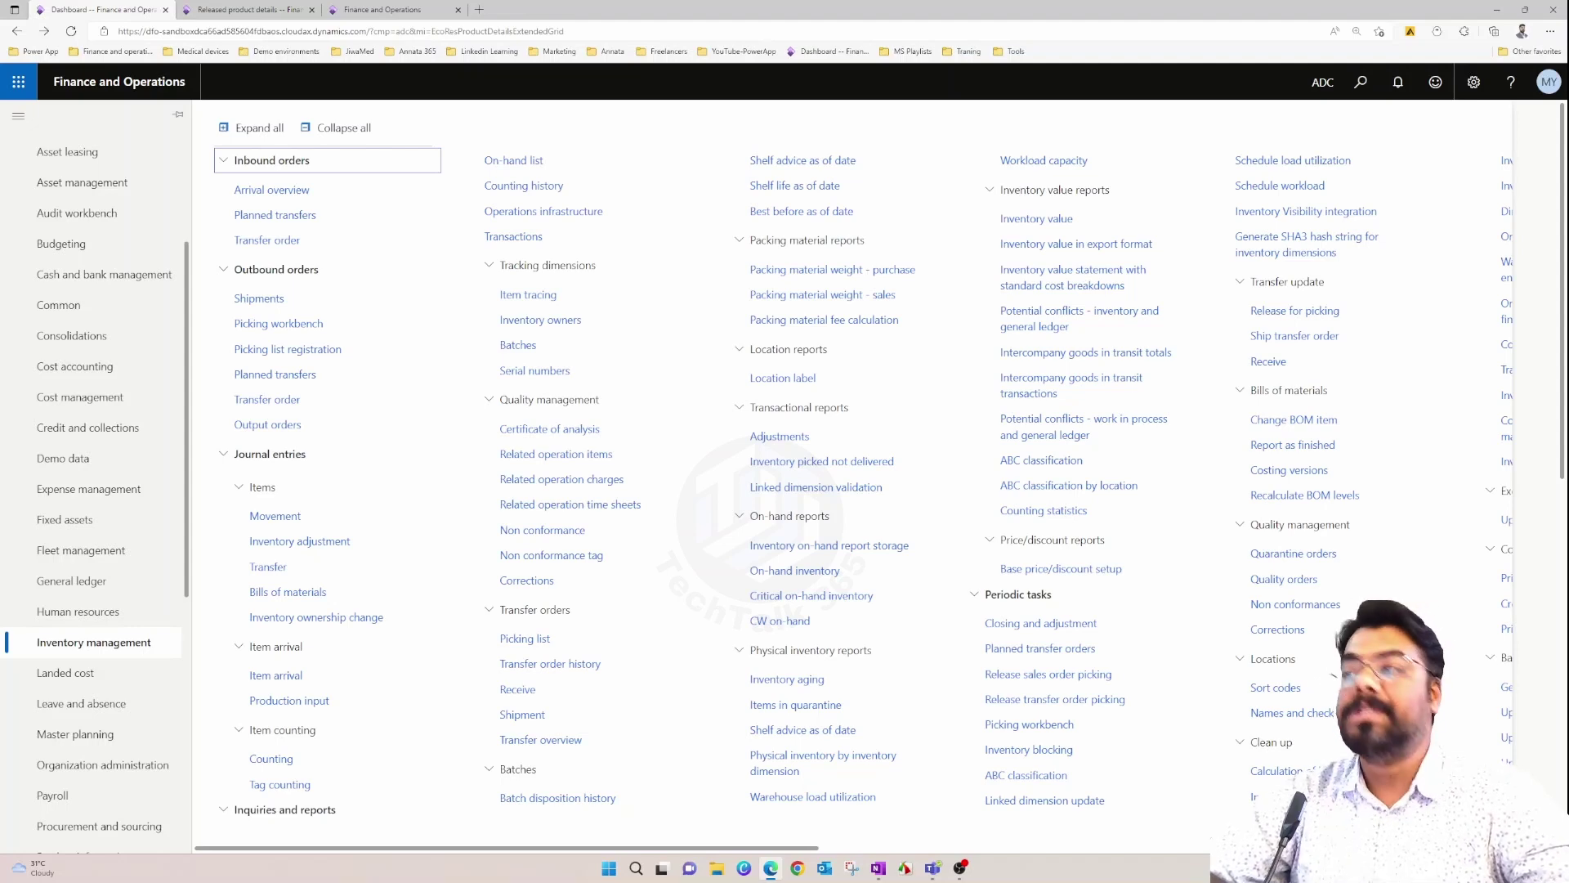
Open batch BN-00004 for X001 and review its manufacturing, expiration (4/11/2023) and shelf advice (1/11/2023) dates.
click(510, 344)
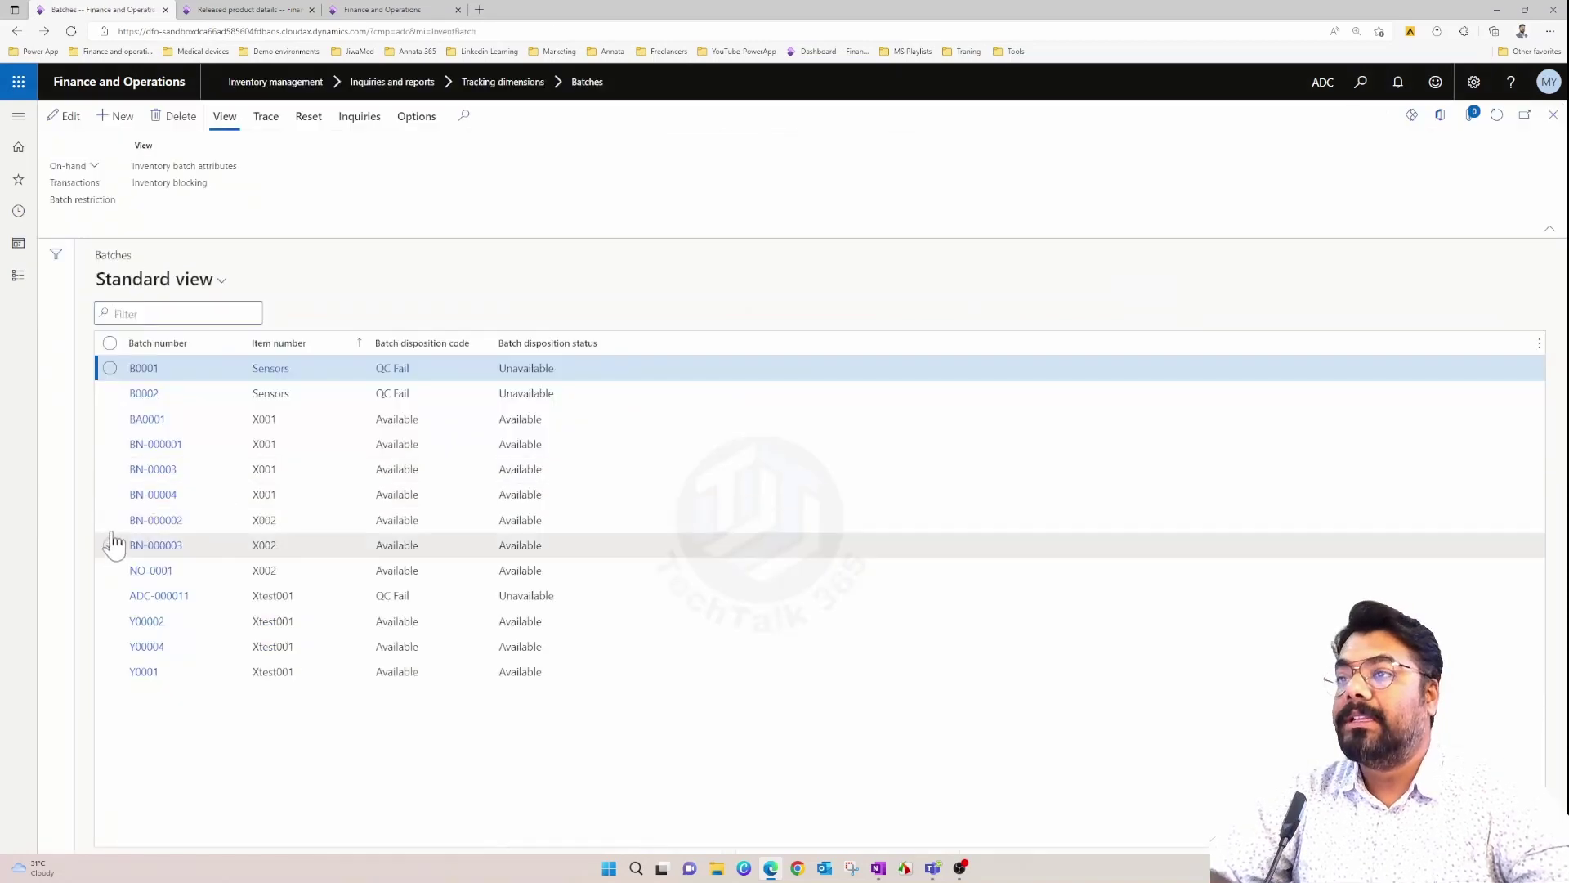
click(151, 497)
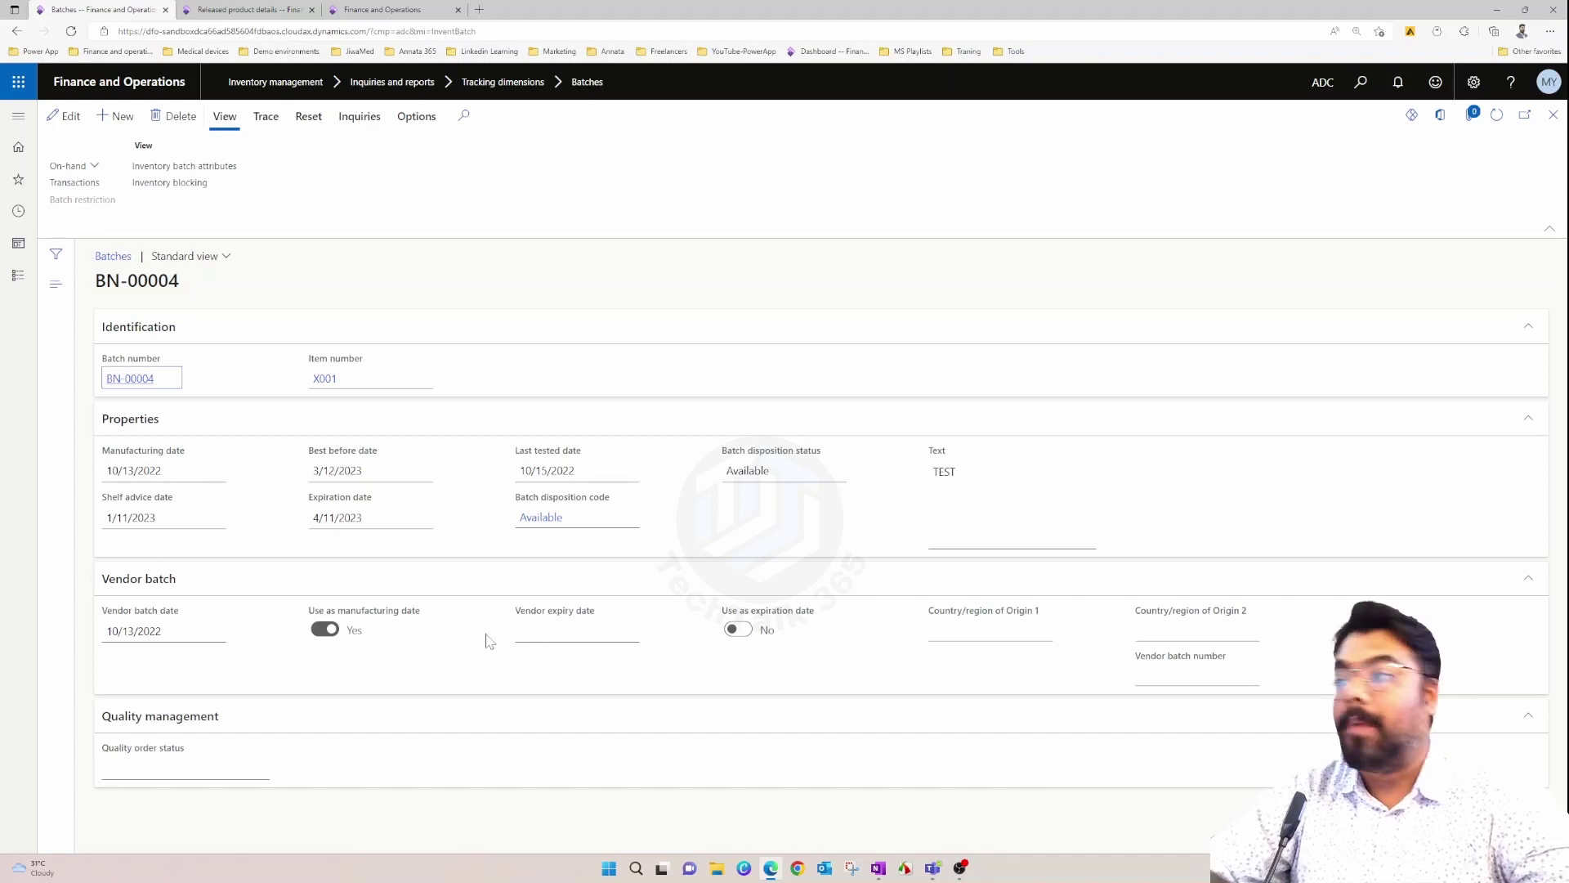
click(163, 471)
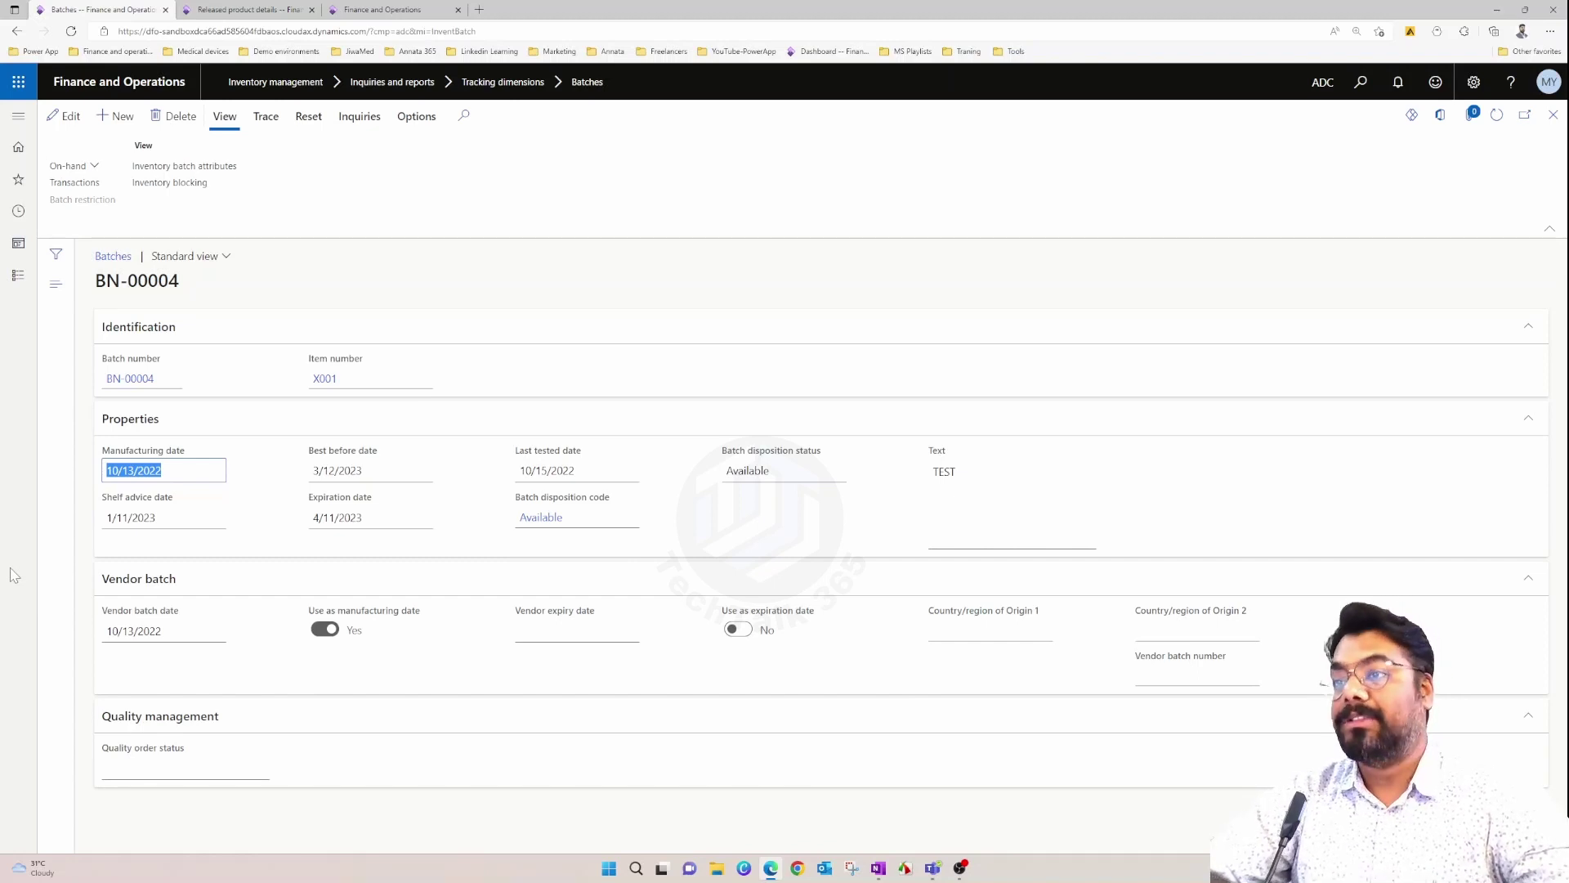
click(367, 518)
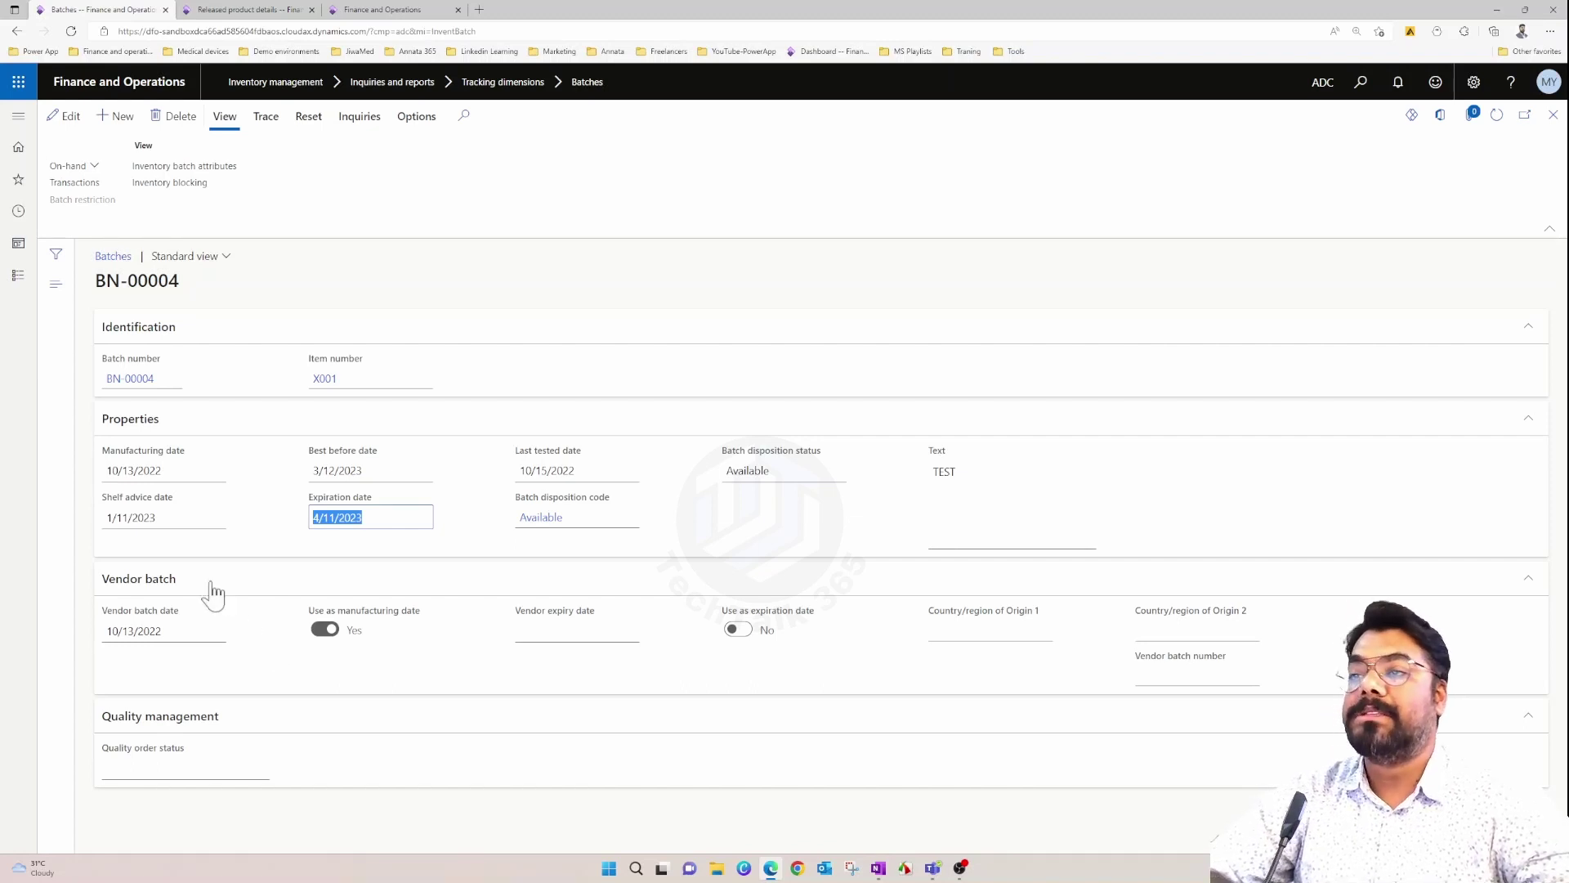
click(164, 517)
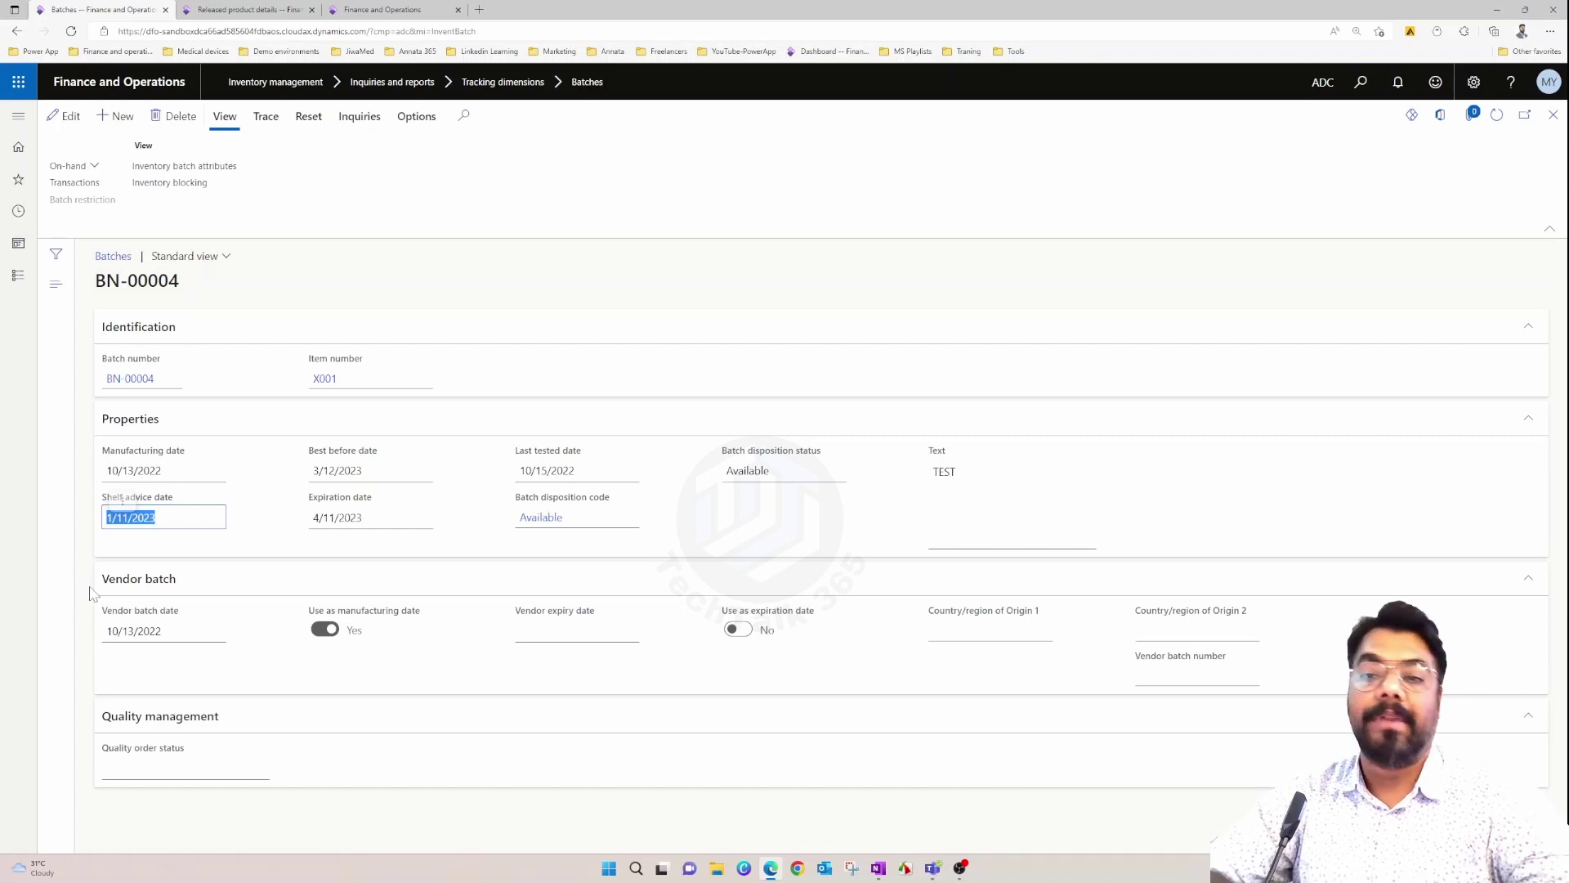
key(Tab)
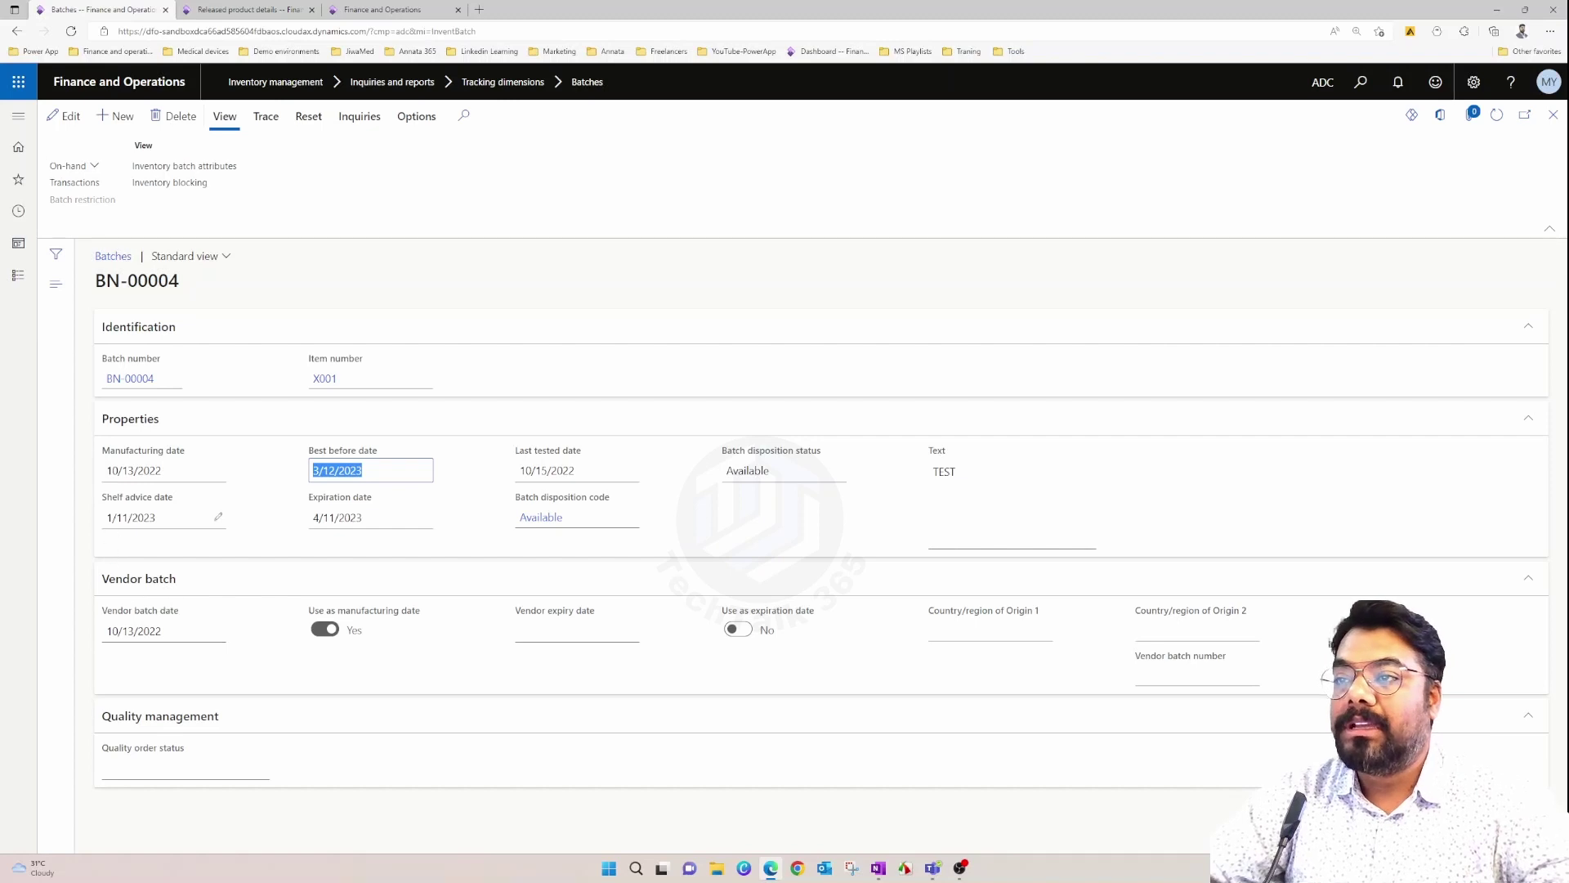
drag(189, 503, 100, 499)
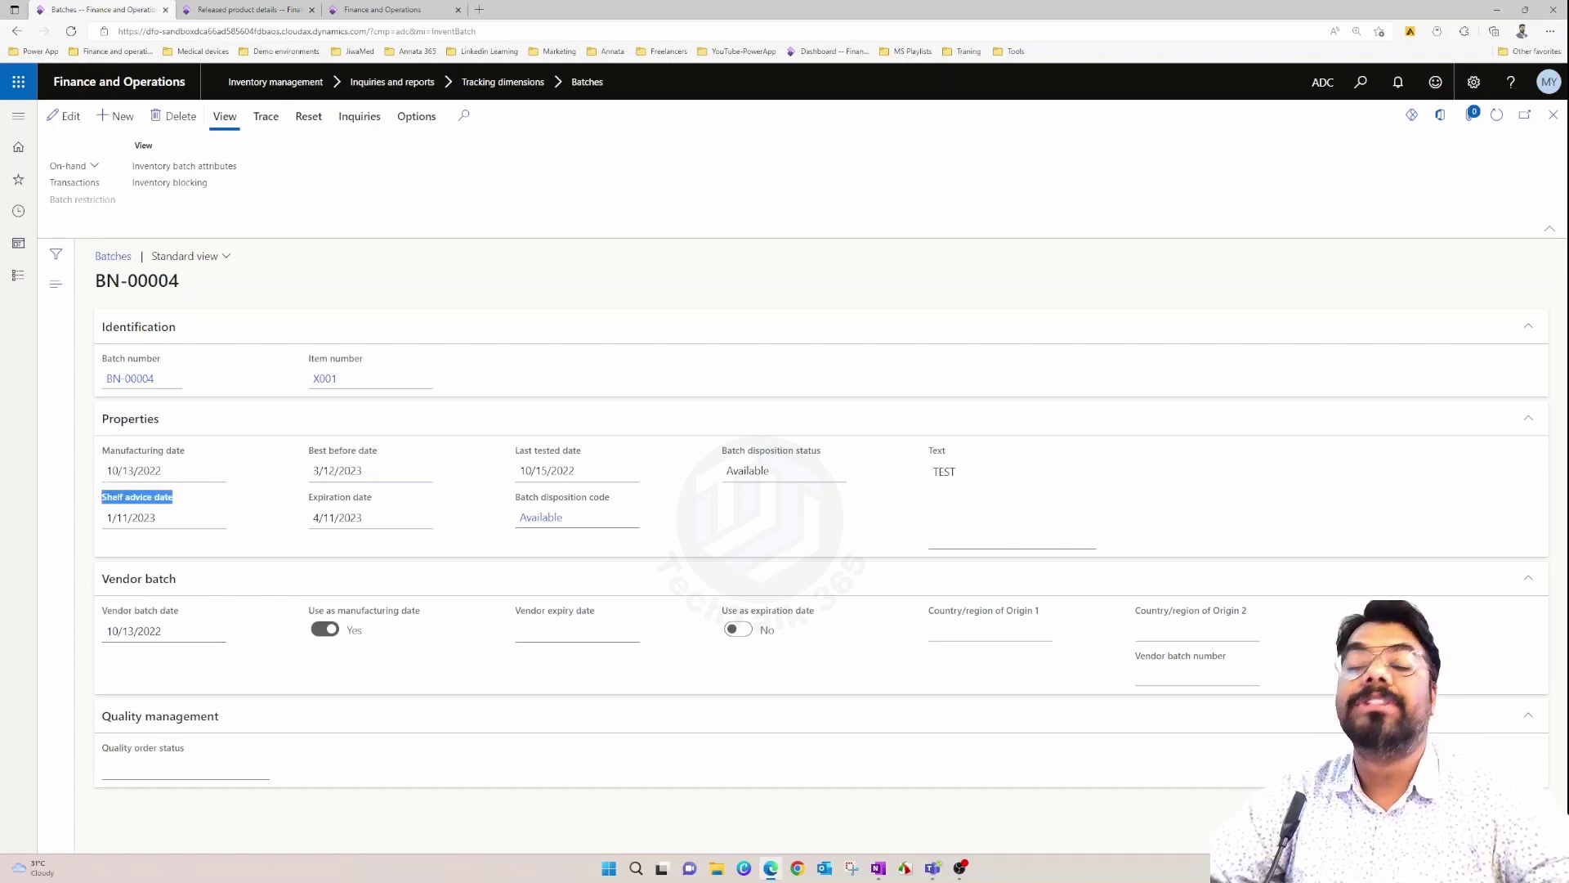
click(168, 517)
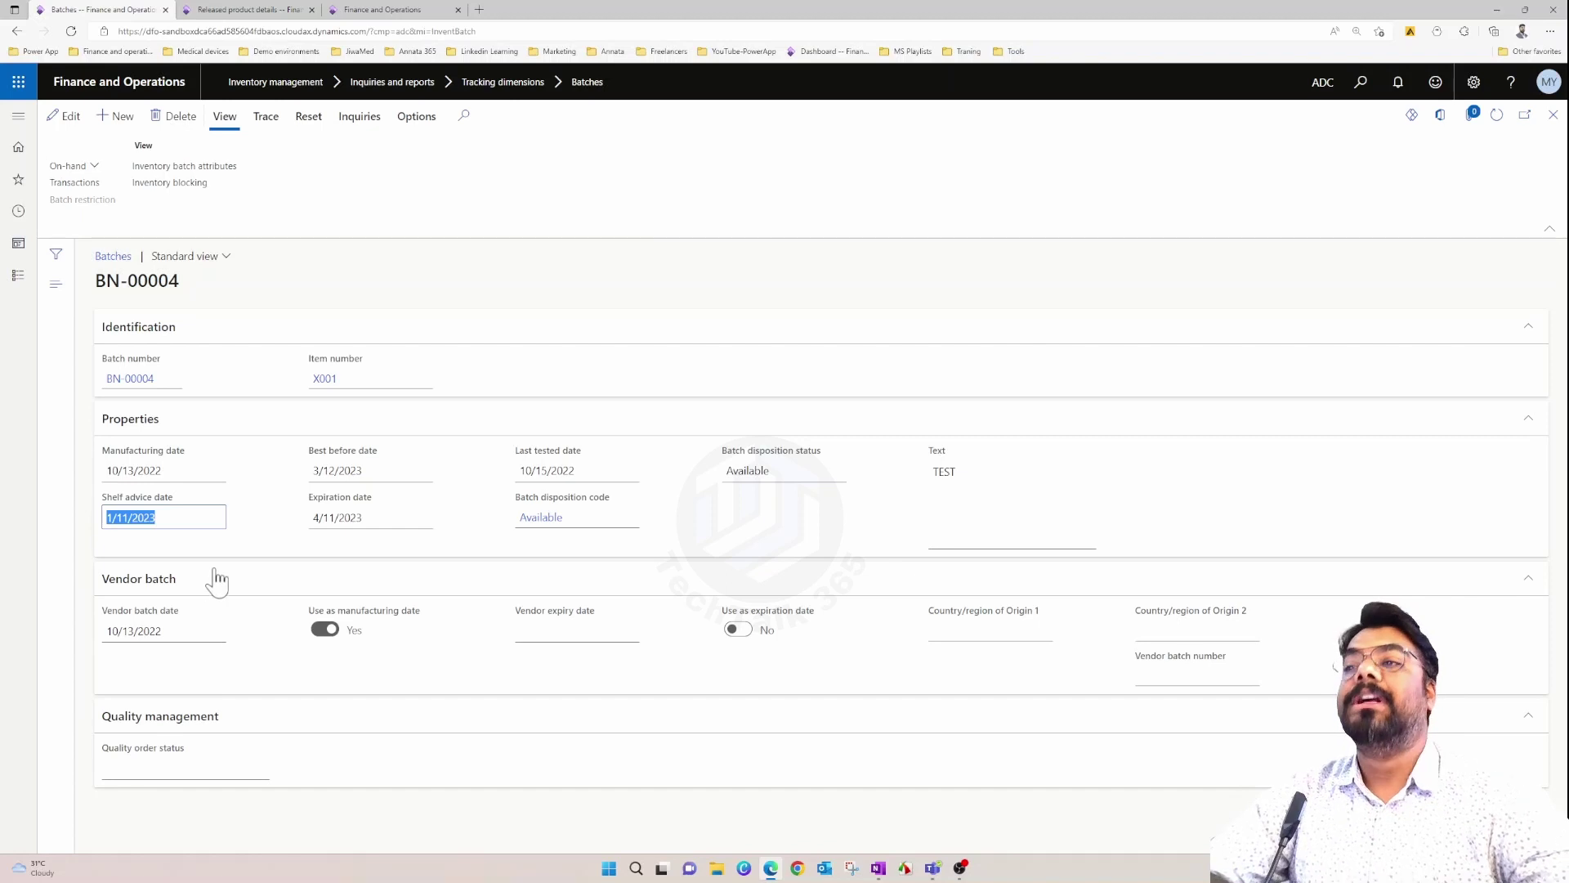
key(Tab)
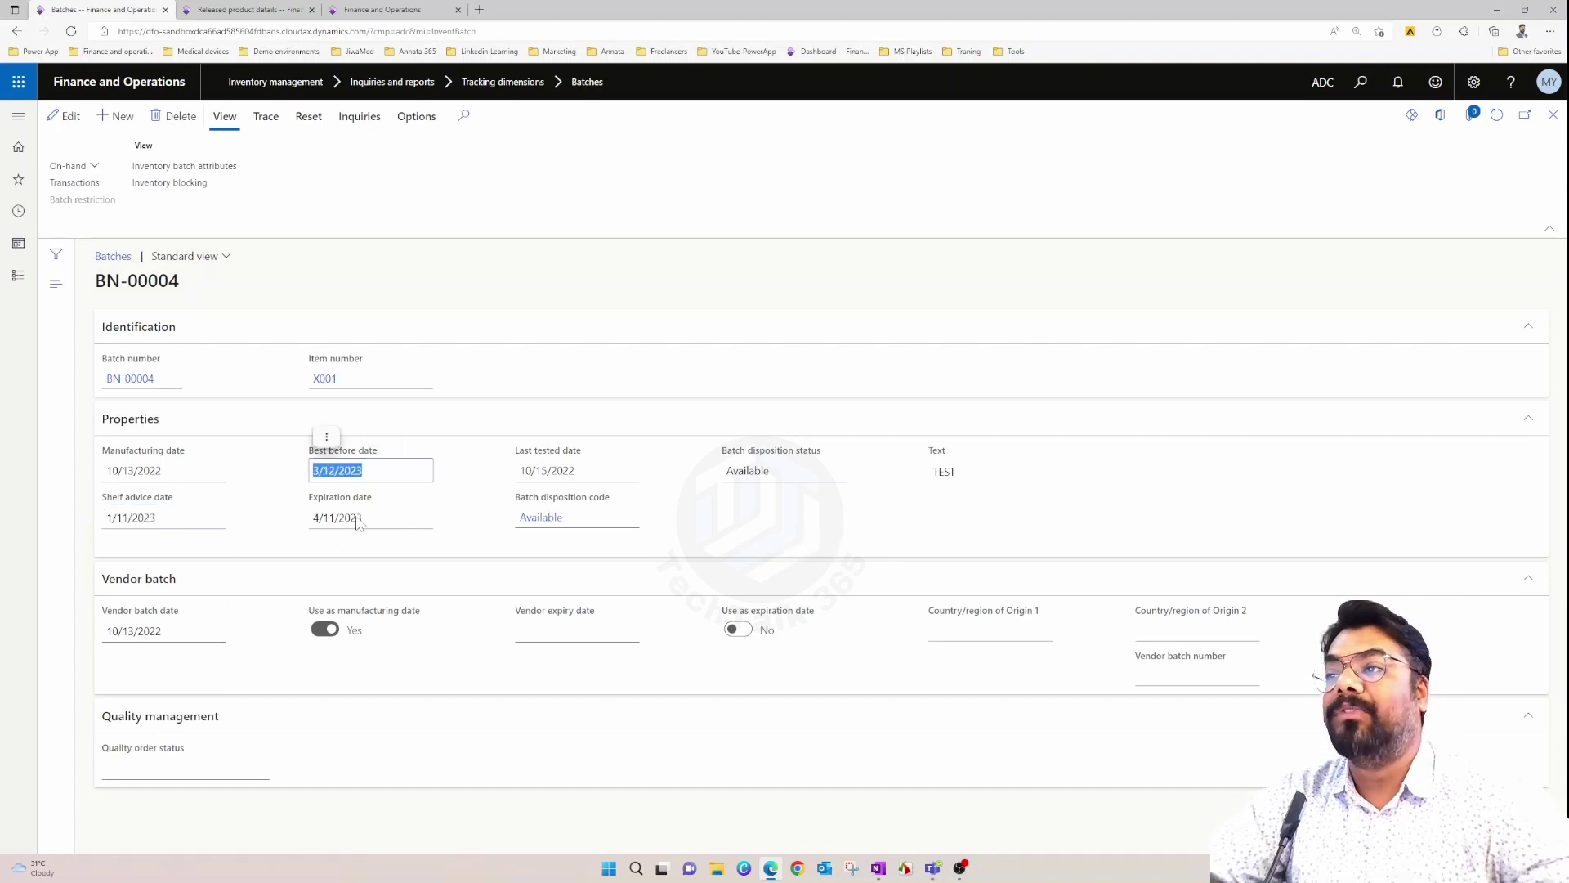
key(Tab)
key(shift+Tab)
key(shift+Tab)
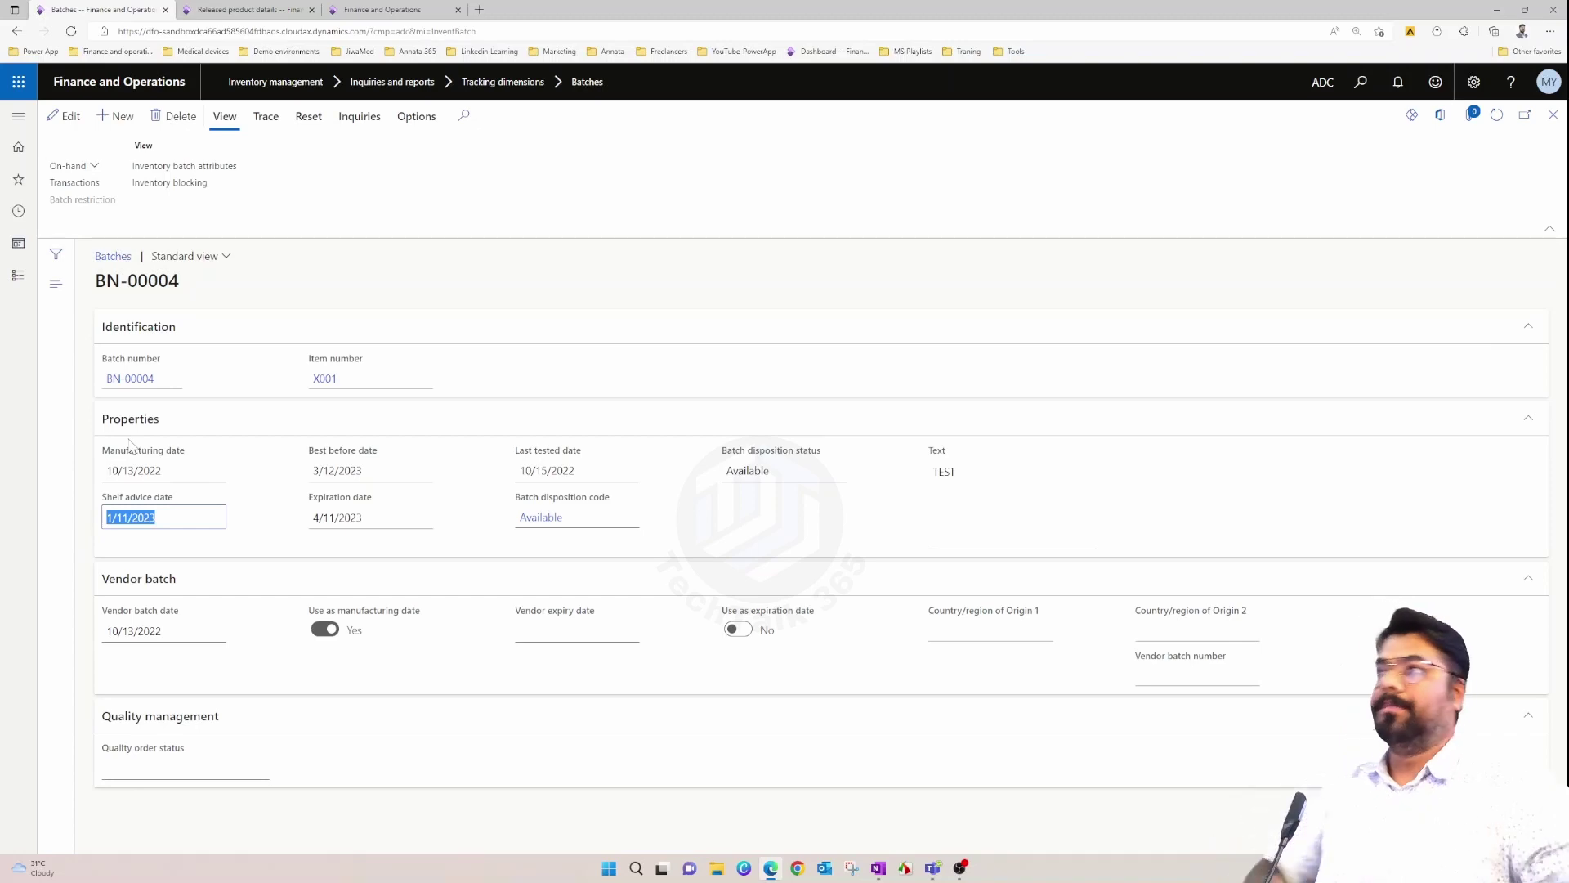
Go to Product information management > Released products and select item X004.
click(22, 122)
scroll(106, 531, down, 5)
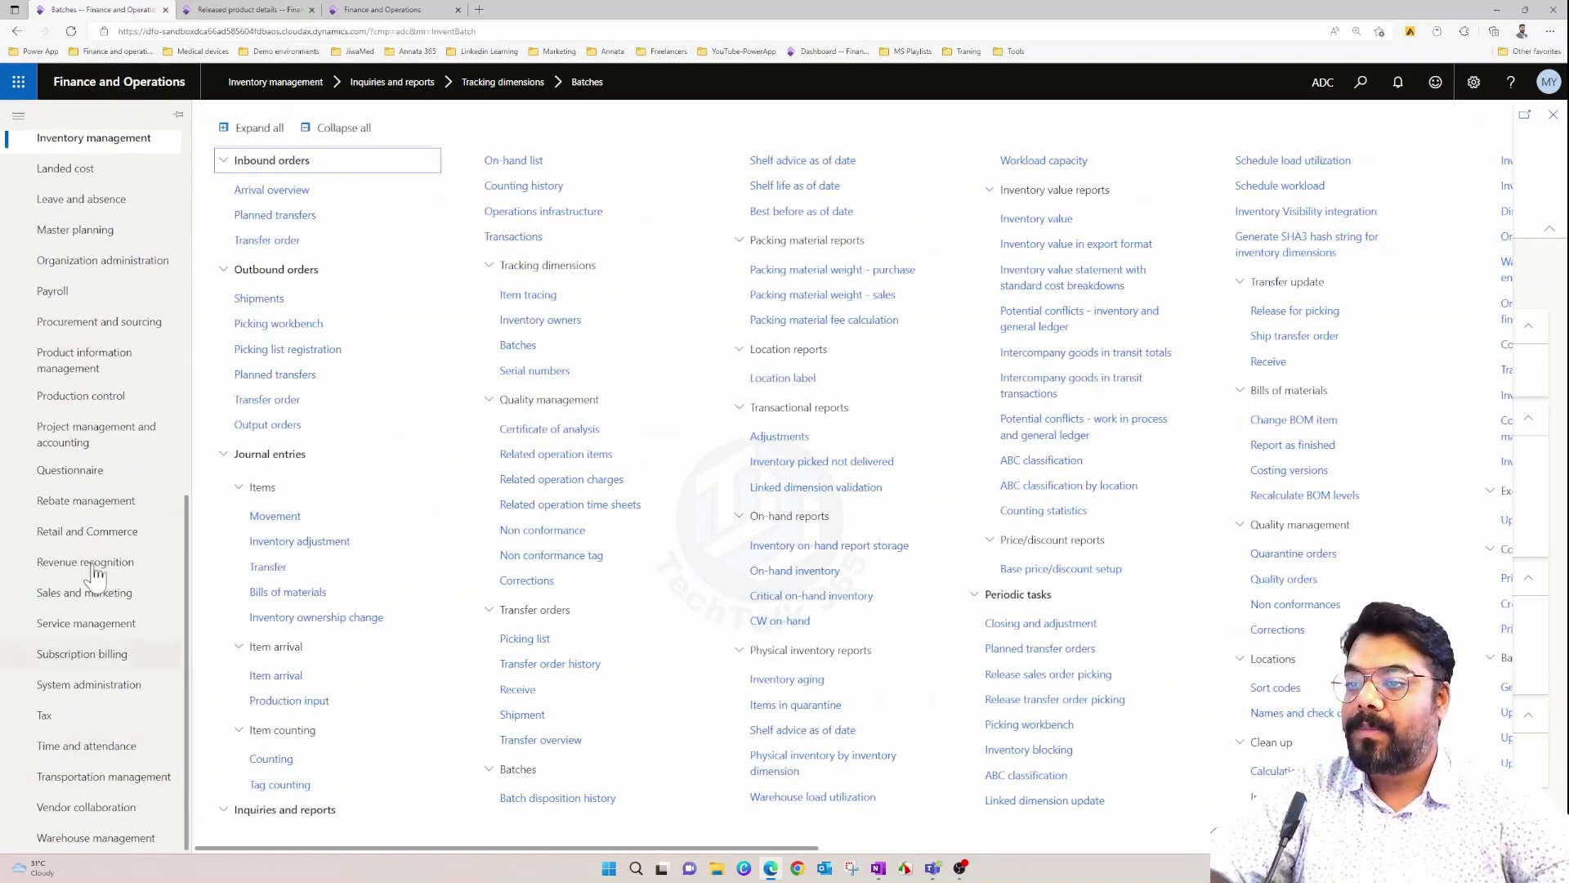
click(97, 364)
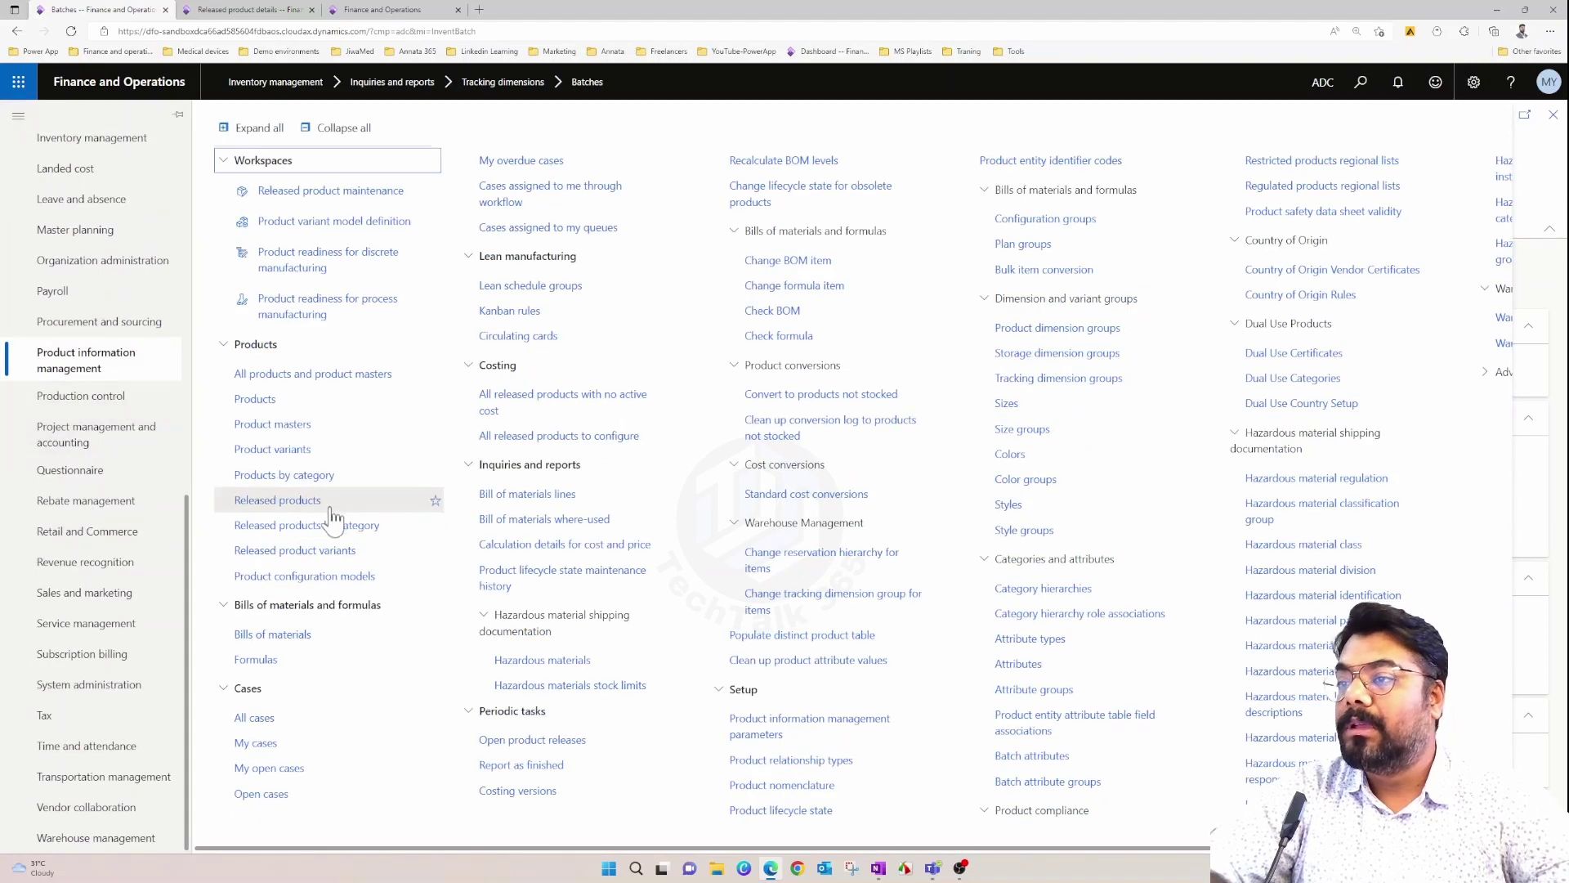
click(279, 501)
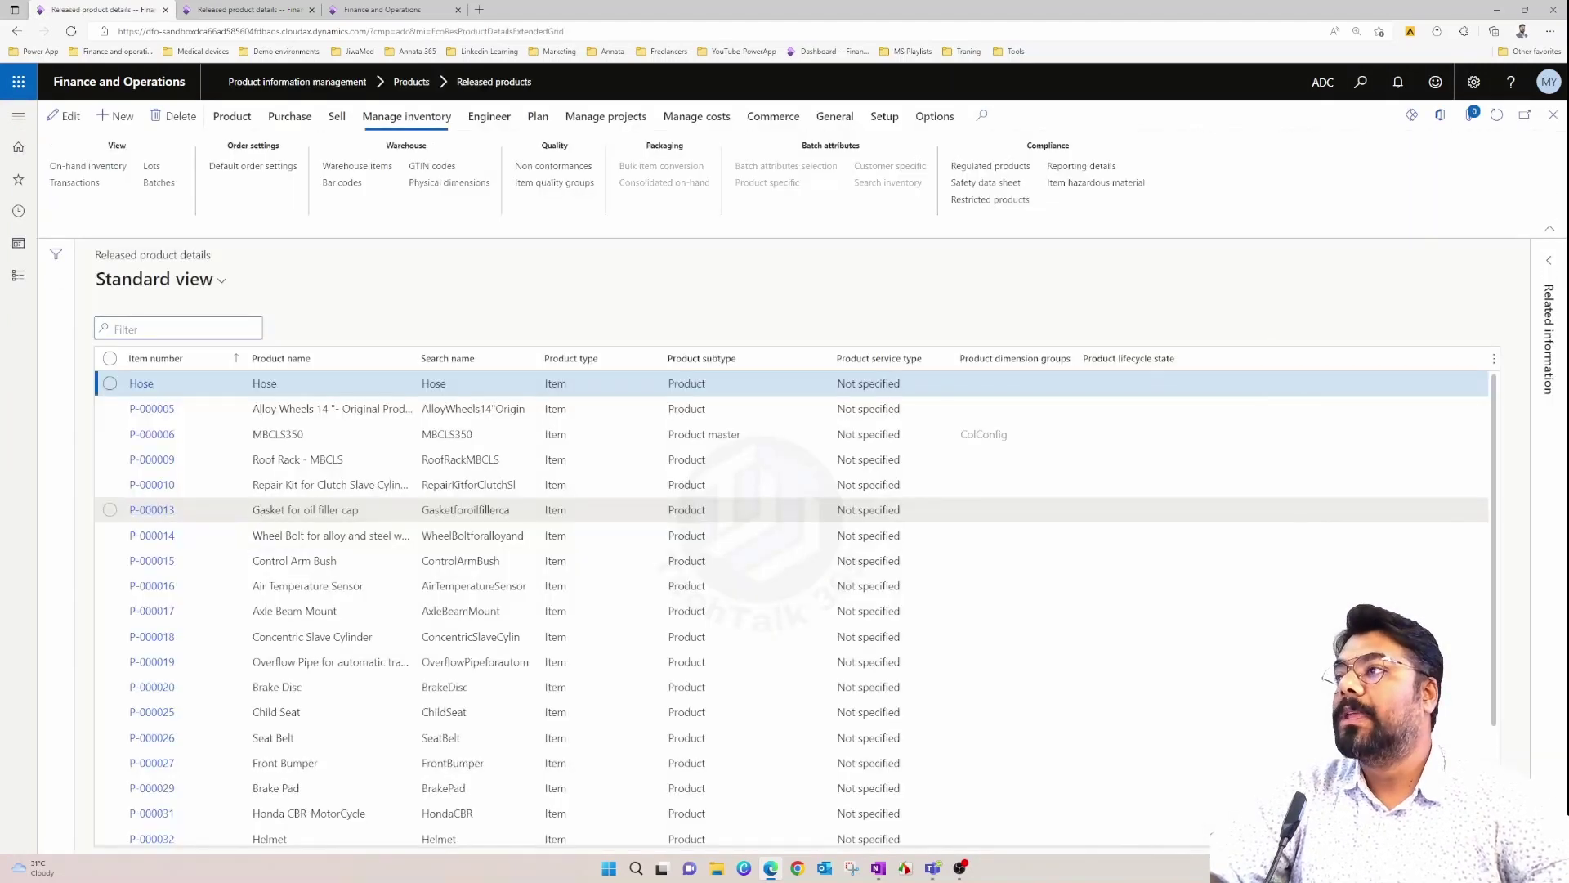
scroll(324, 531, down, 10)
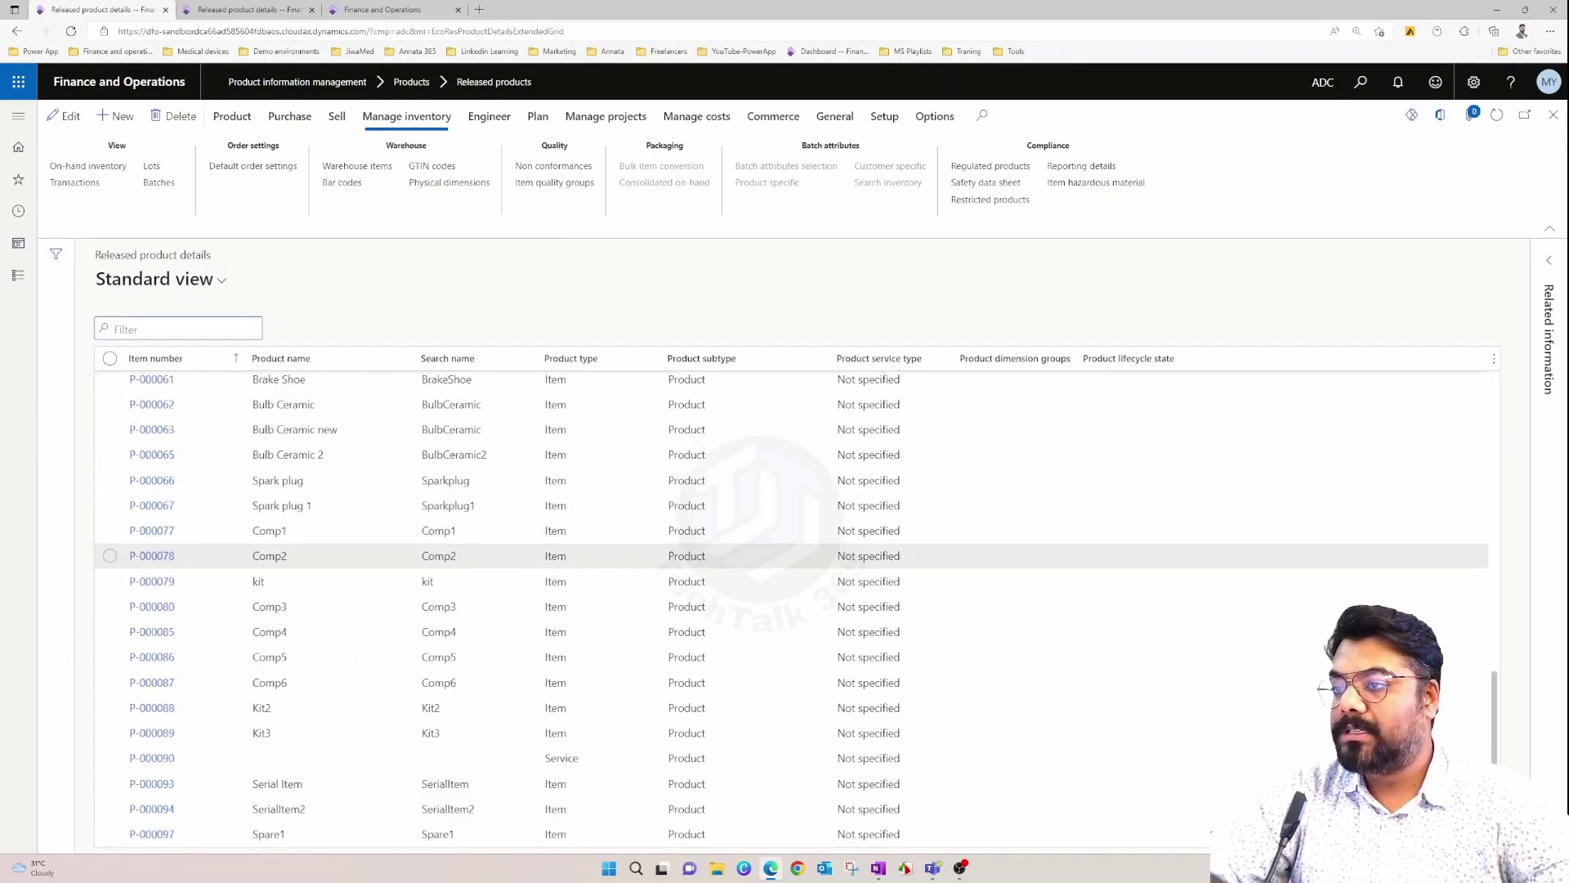
scroll(324, 556, down, 8)
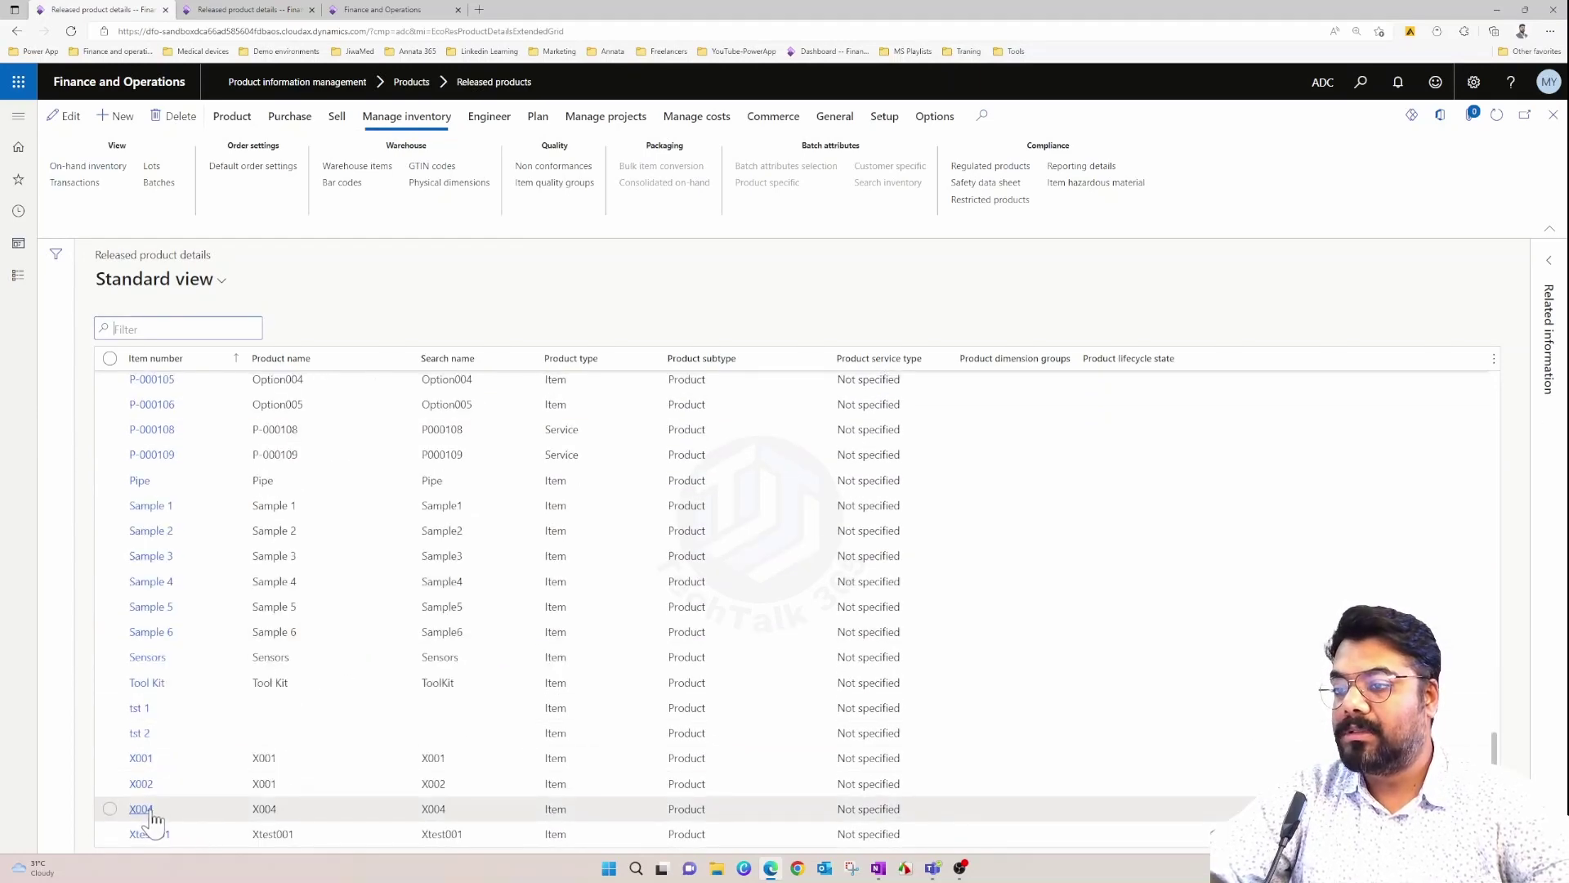
click(143, 816)
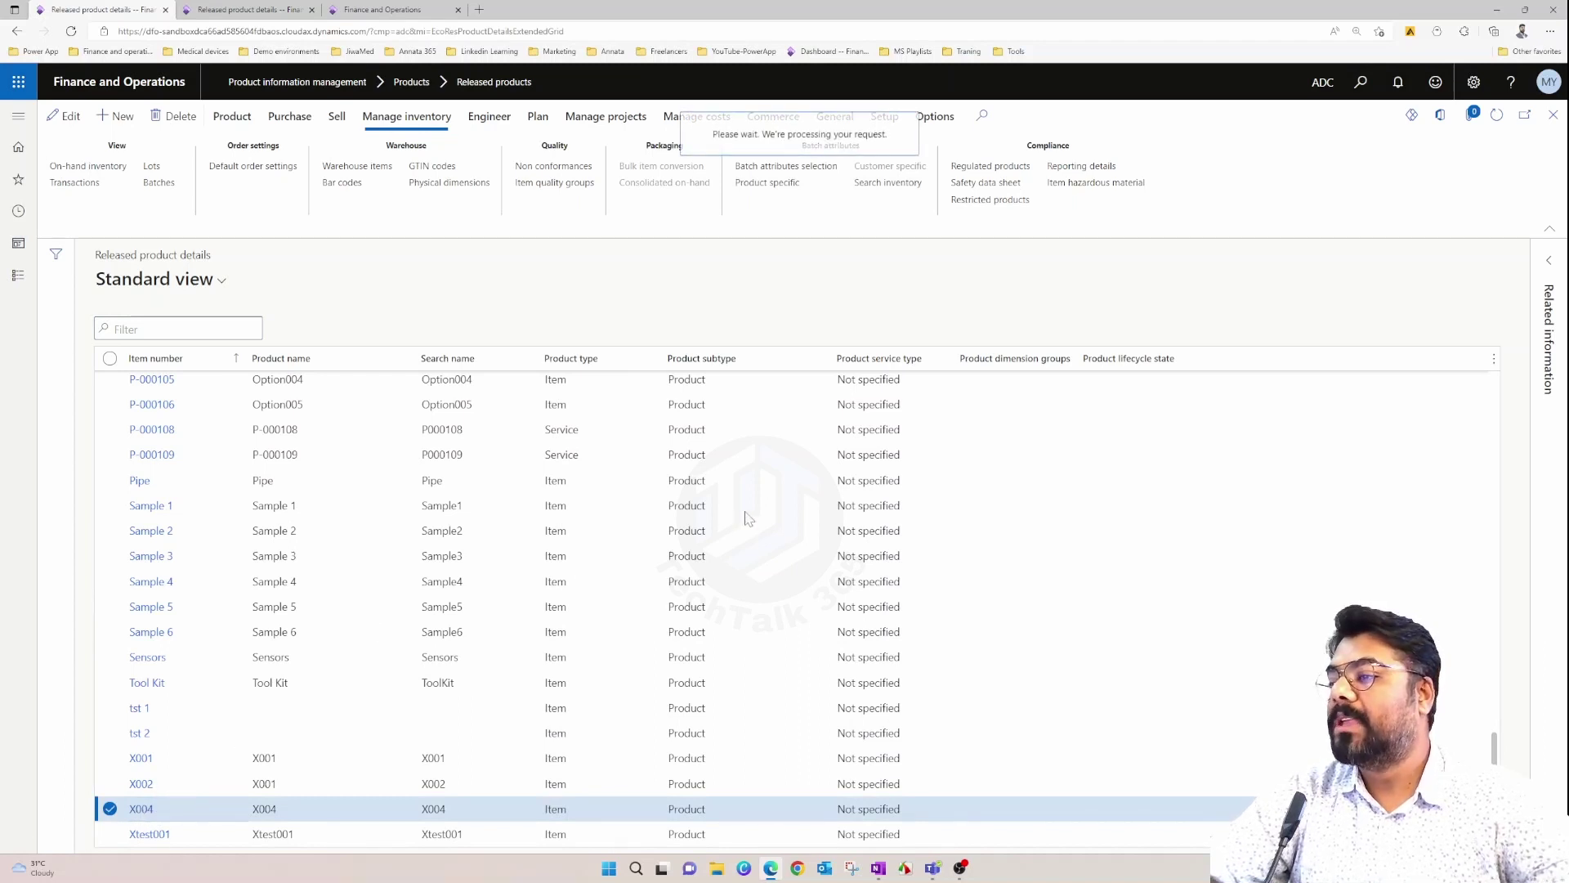
Open X004's product details and close the Batch-Phy tracking dimension group view.
click(143, 812)
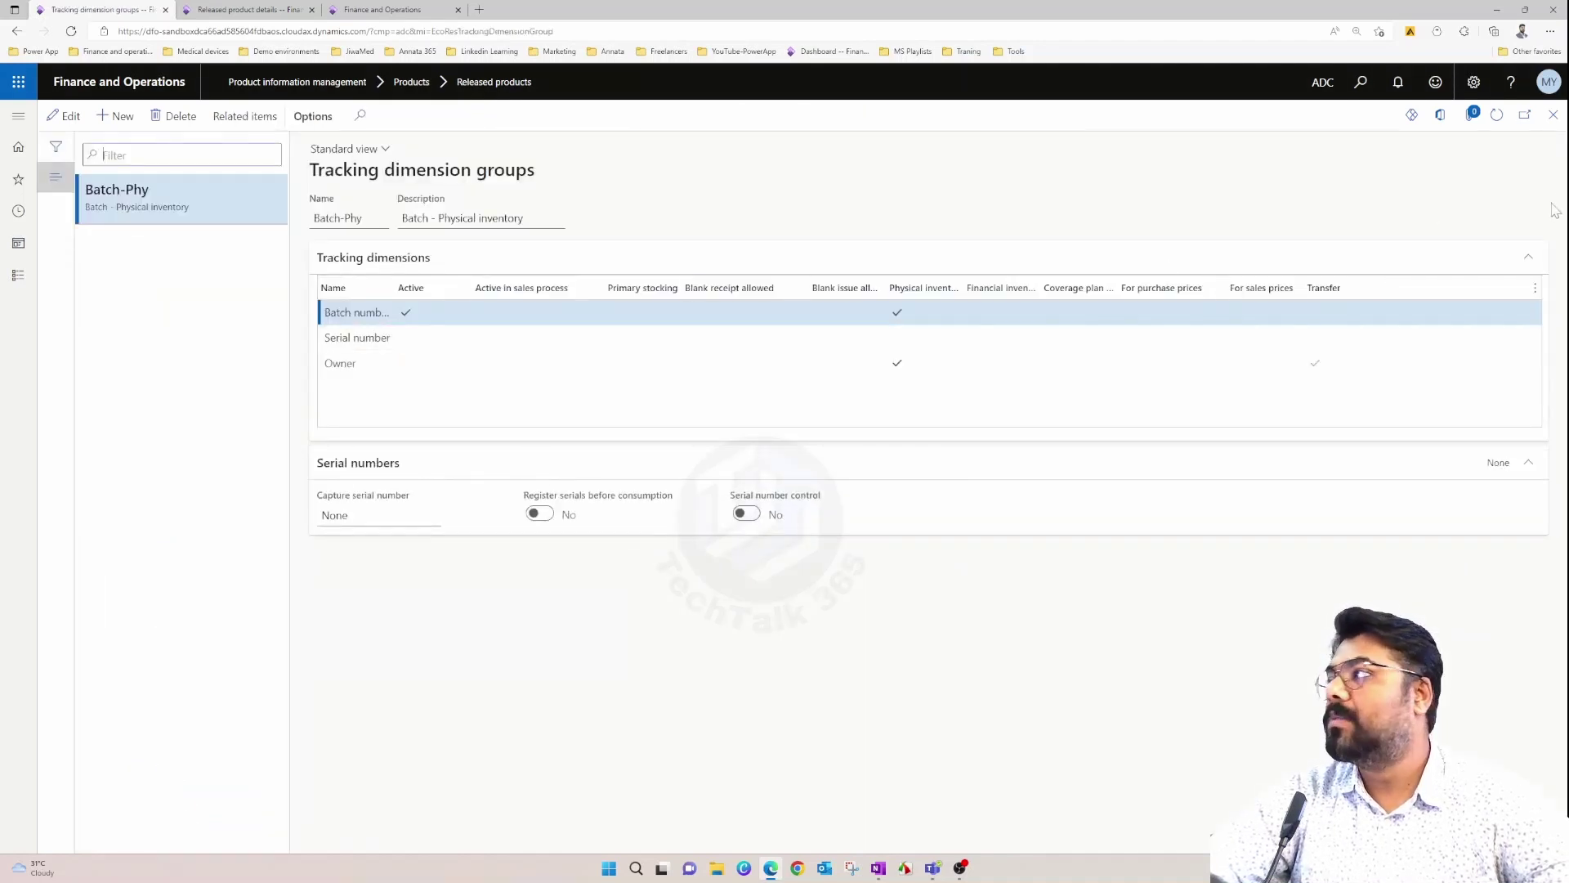
click(1553, 121)
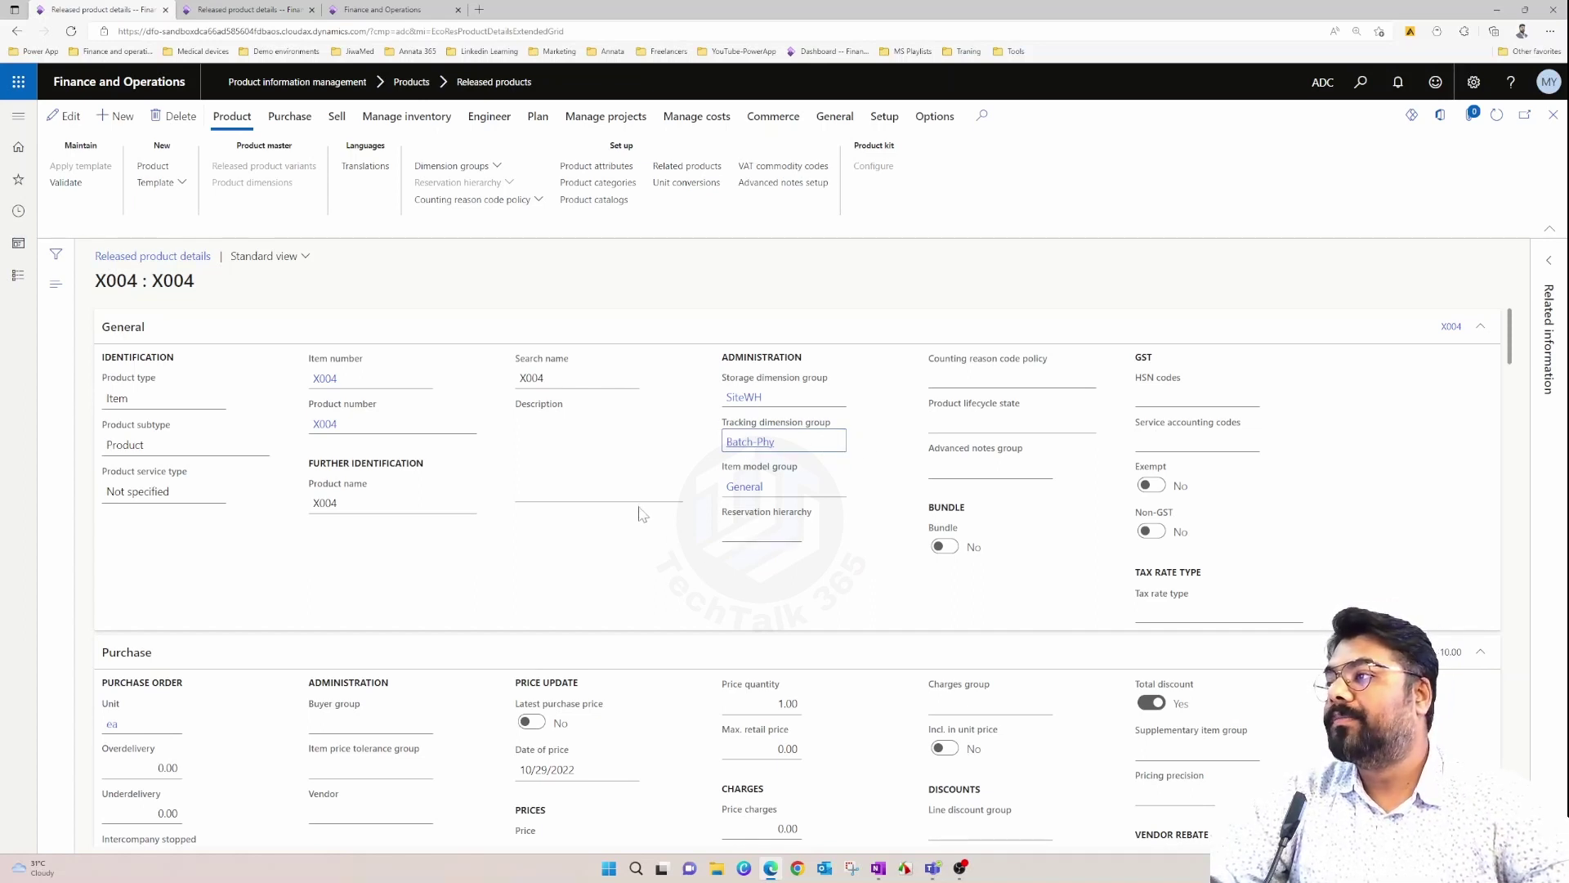
Review X004's item data periods: shelf advice 15 days, shelf life 30 days, best before 3 days.
scroll(668, 560, down, 4)
scroll(668, 564, down, 12)
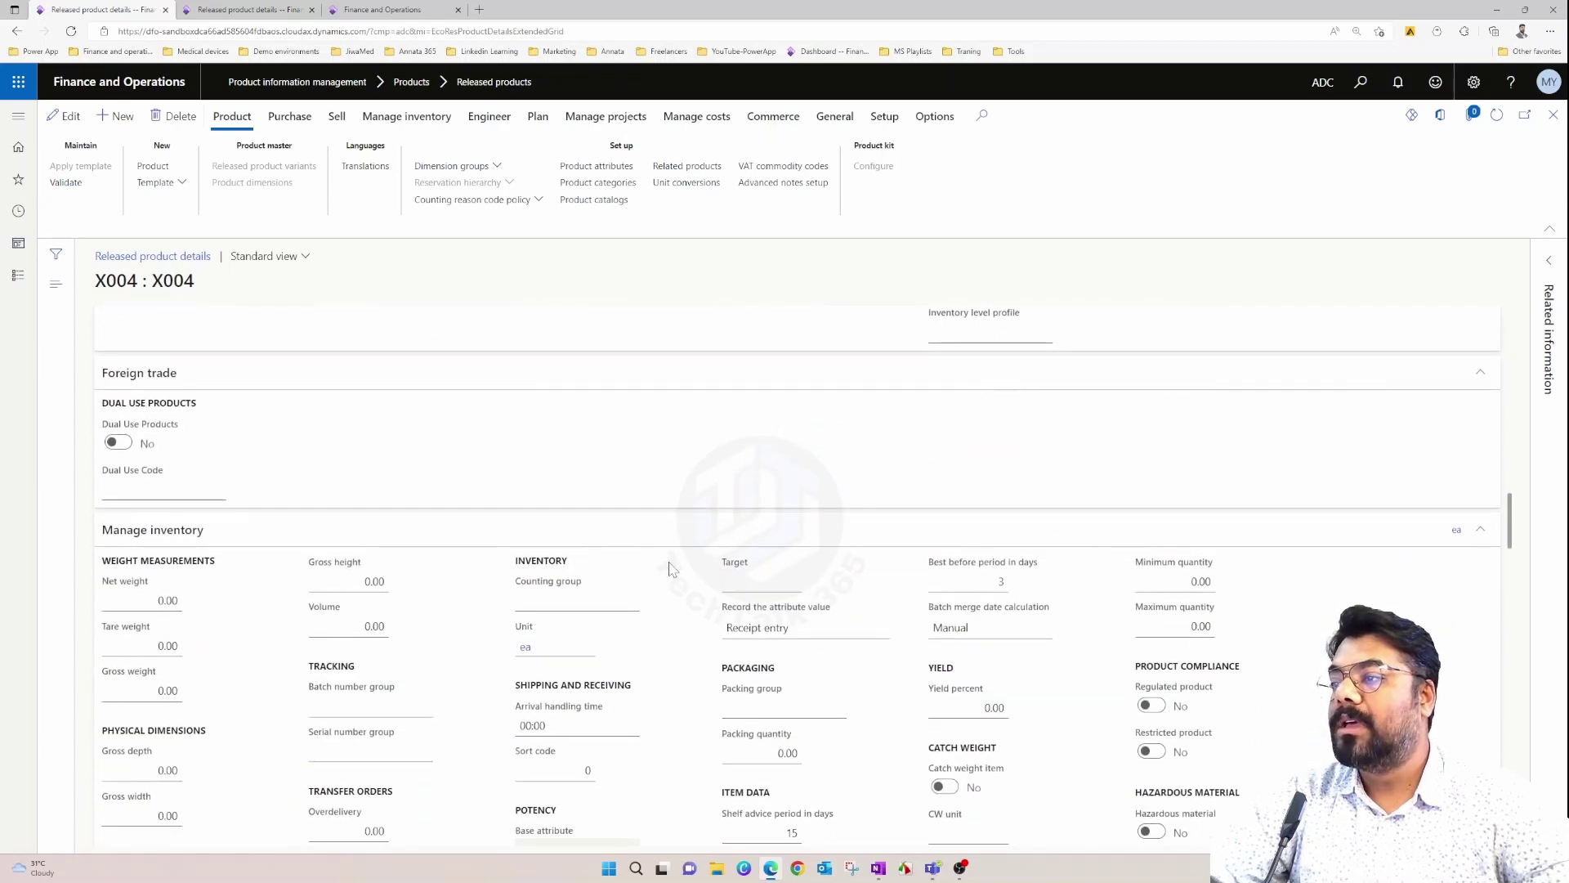
scroll(668, 568, down, 10)
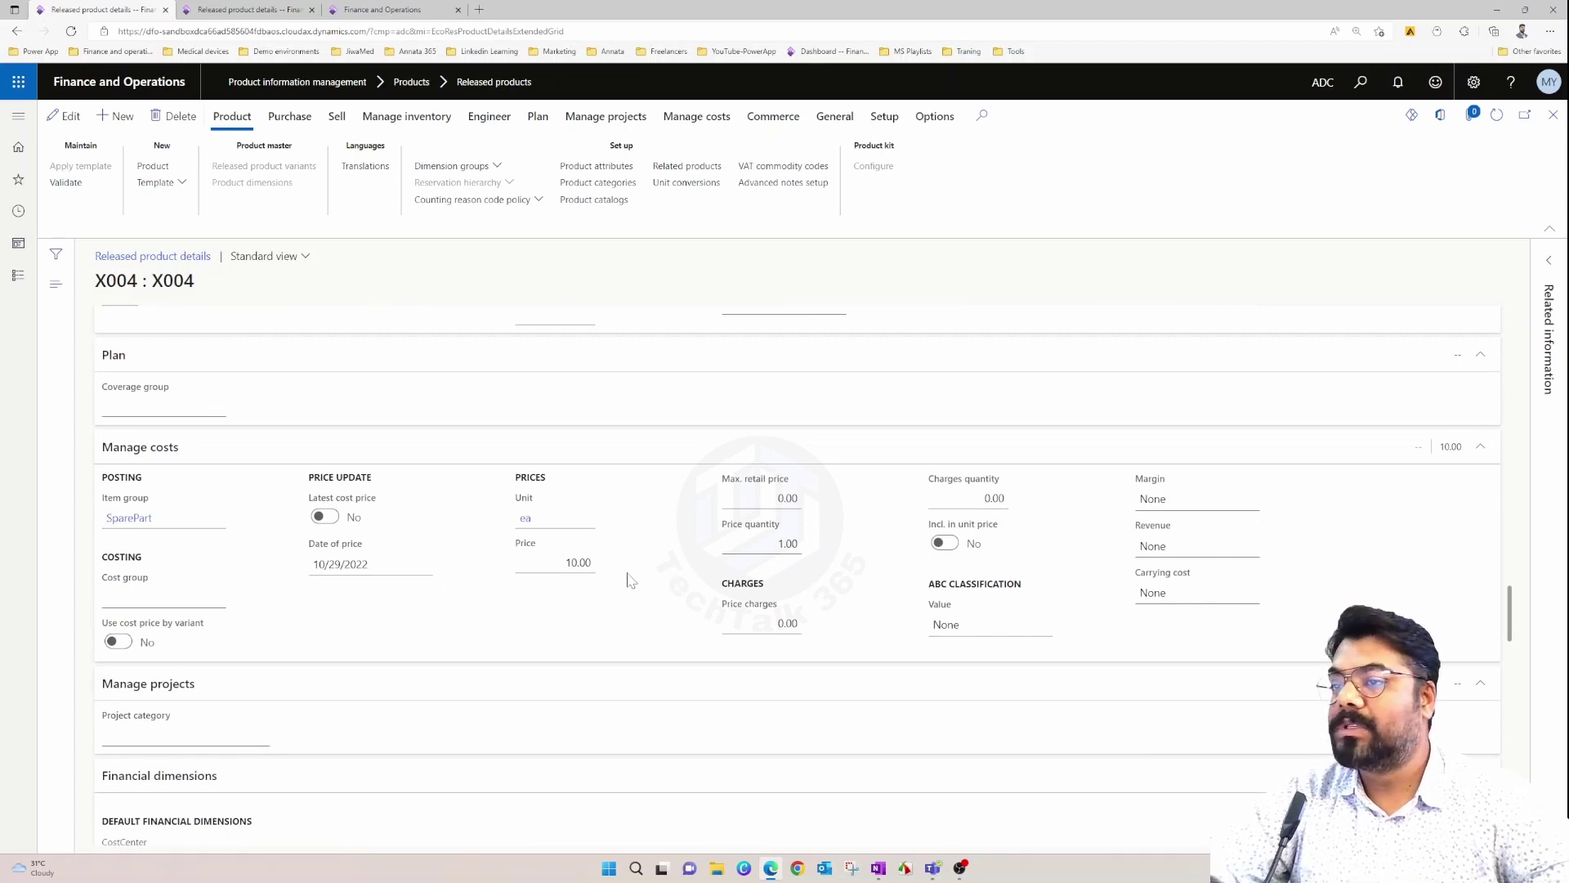
scroll(630, 580, up, 9)
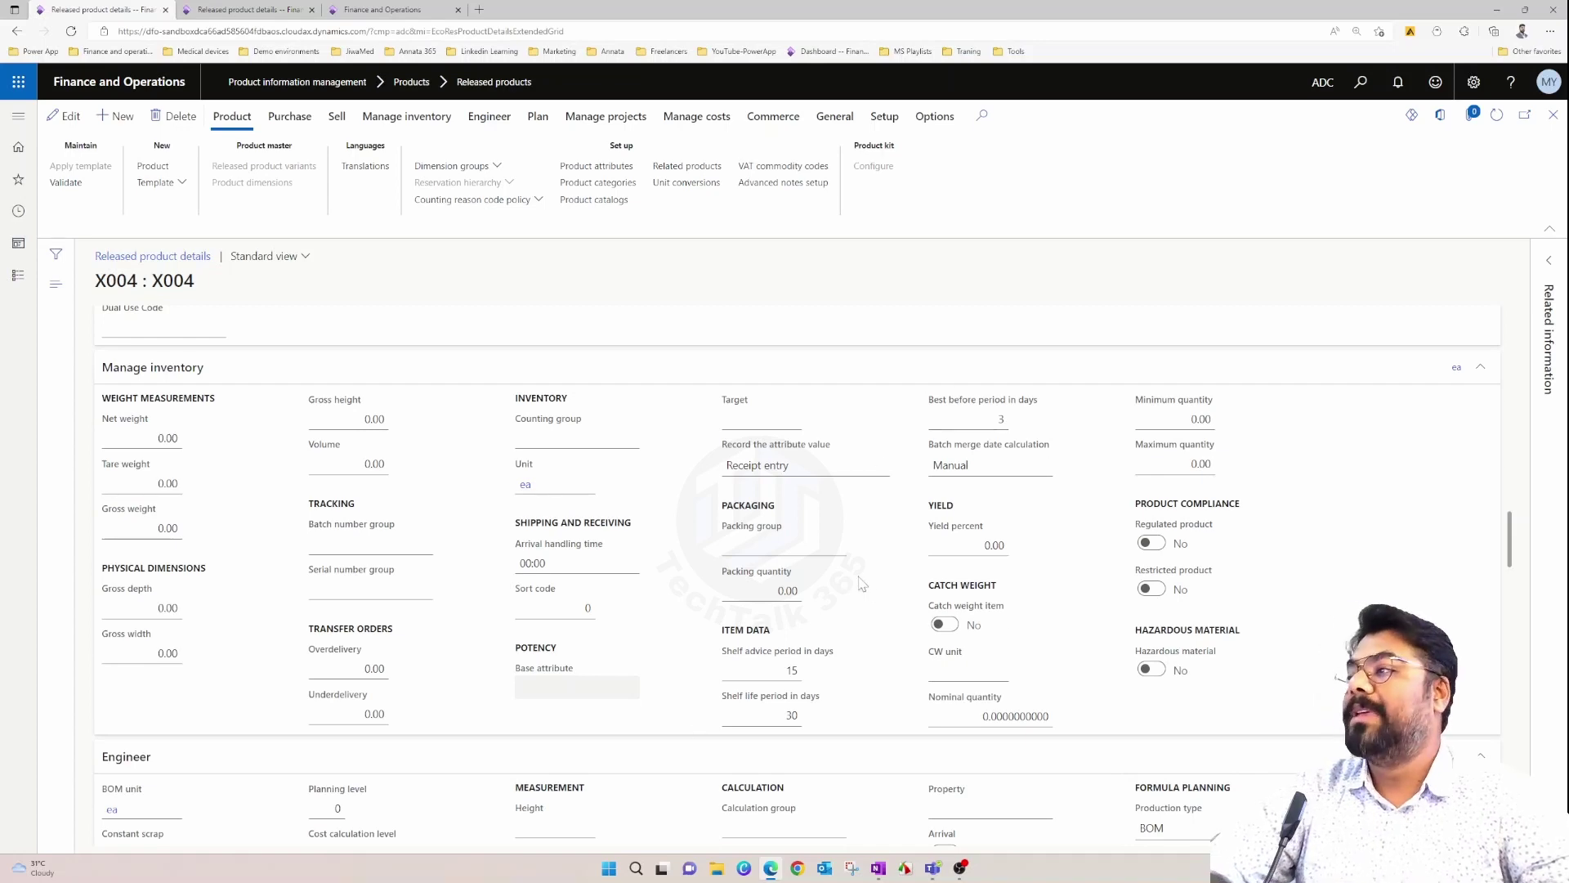
scroll(707, 572, up, 1)
scroll(678, 503, up, 2)
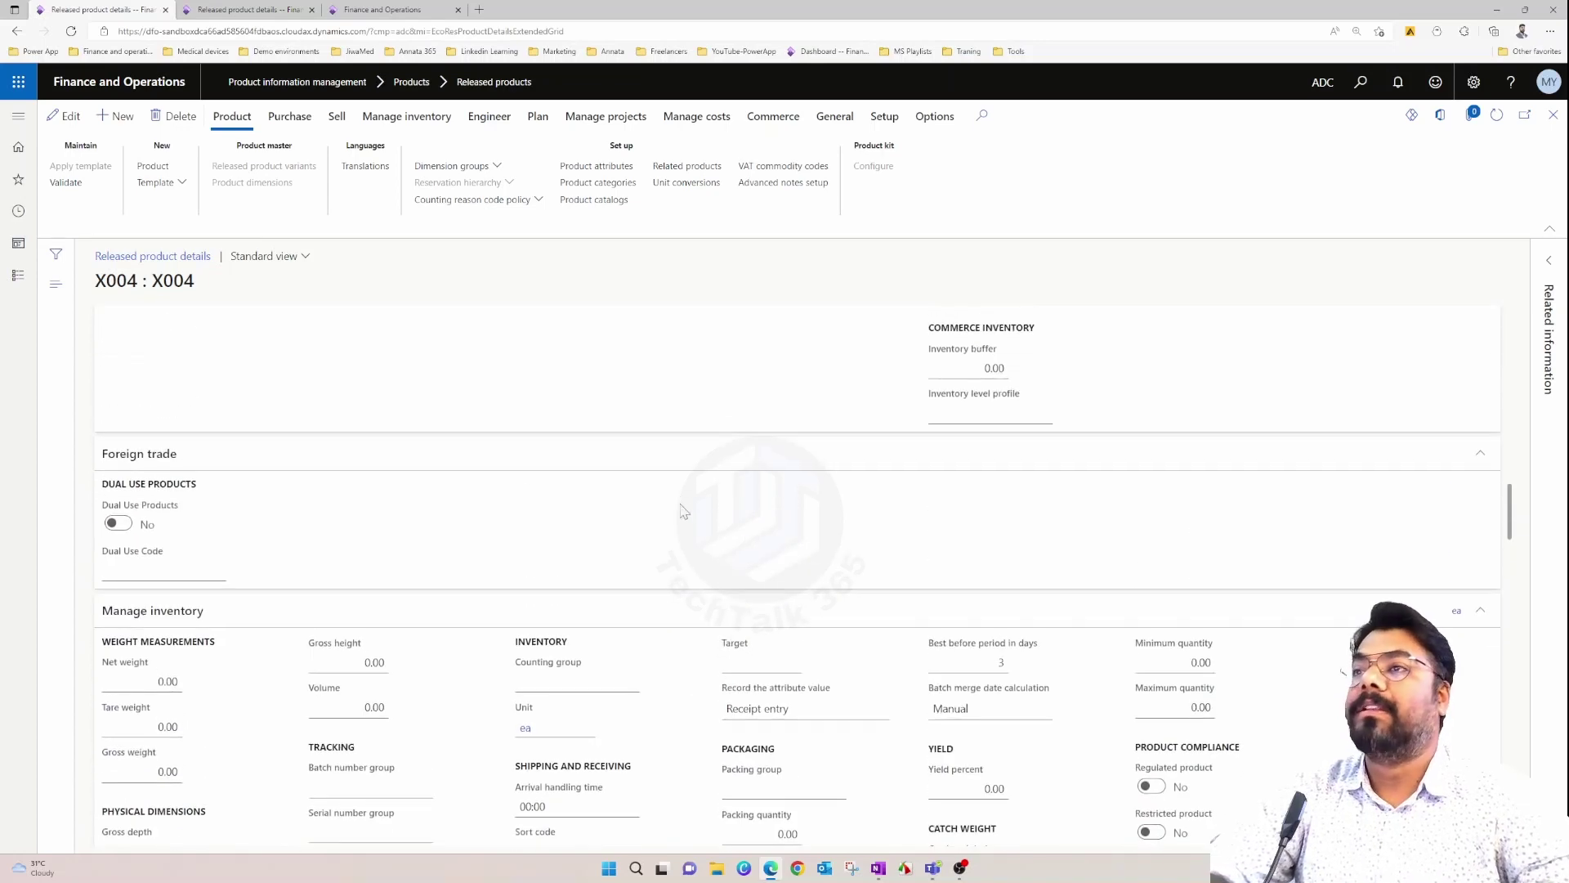
scroll(694, 540, up, 3)
scroll(659, 466, up, 5)
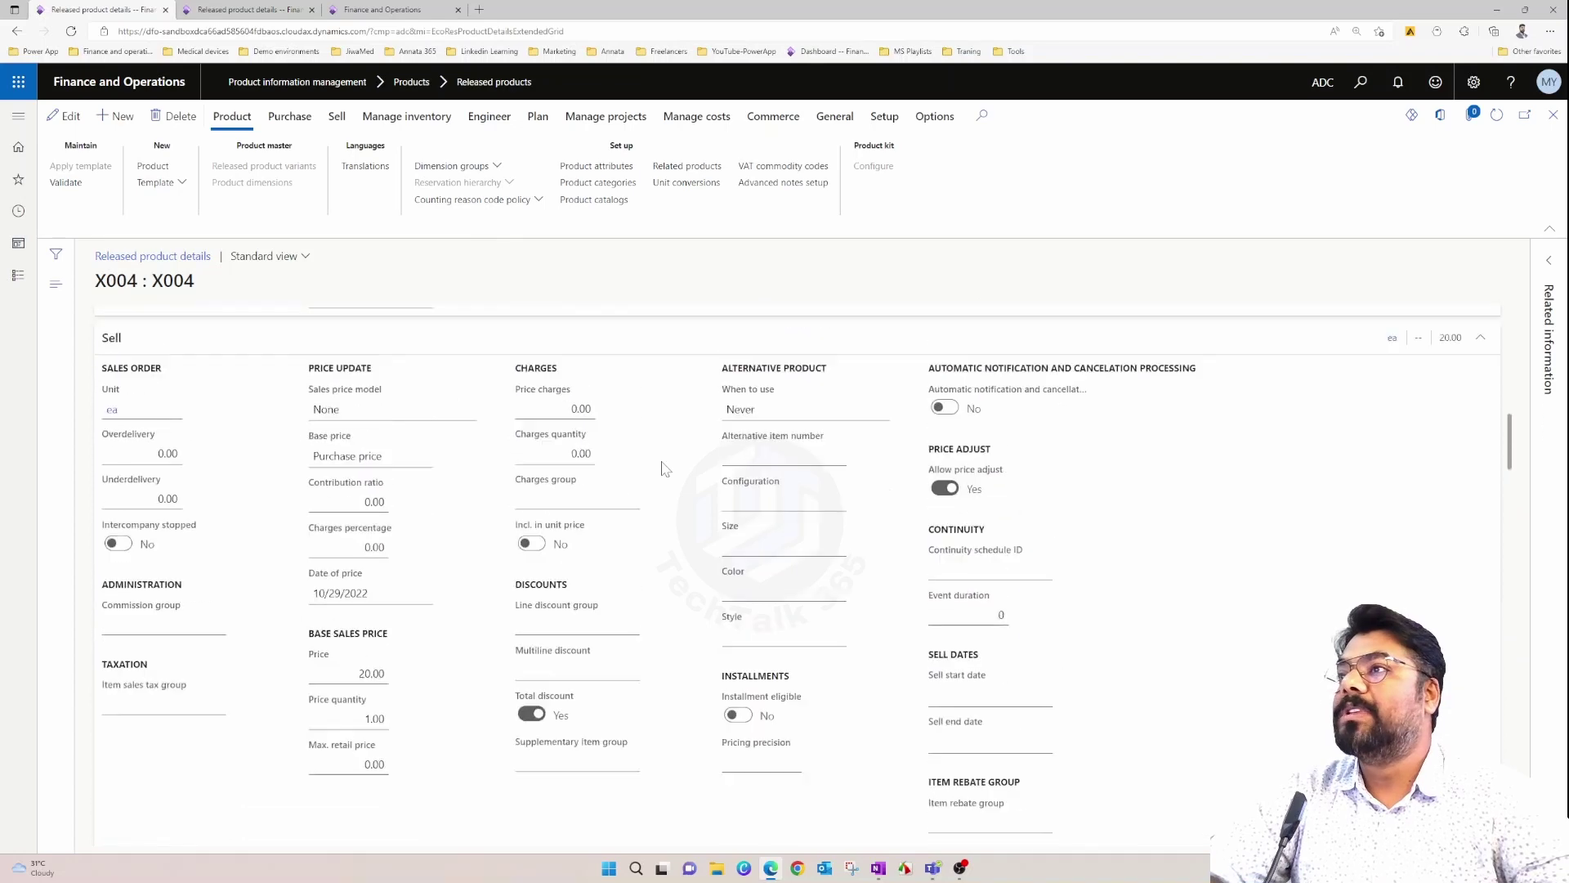
Open X004's batches from the Manage inventory actions to create a new batch.
click(405, 117)
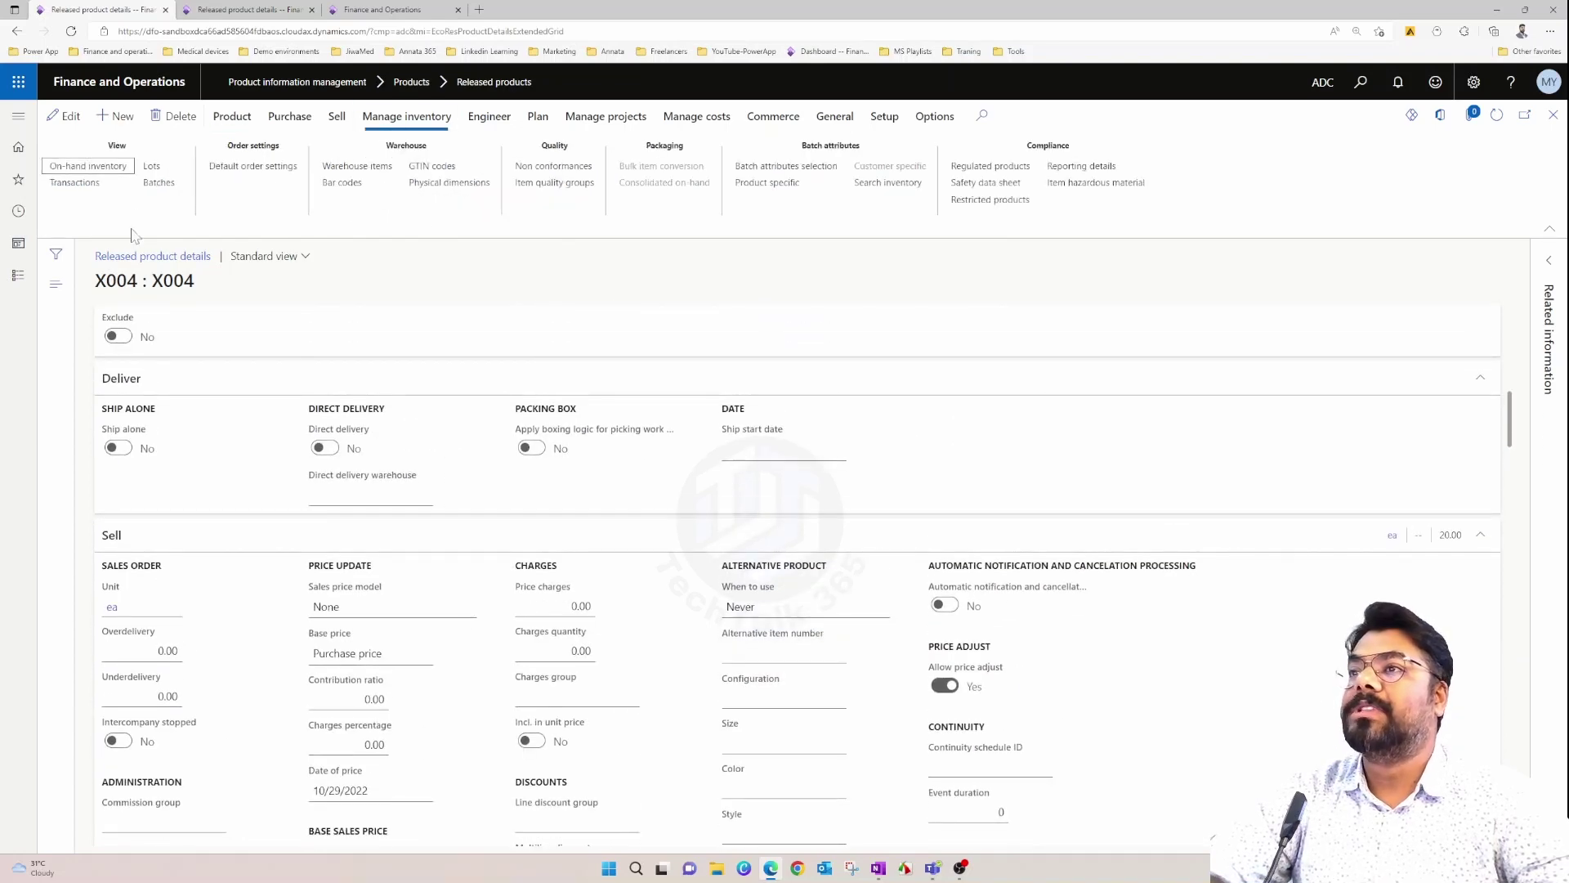
scroll(528, 636, down, 8)
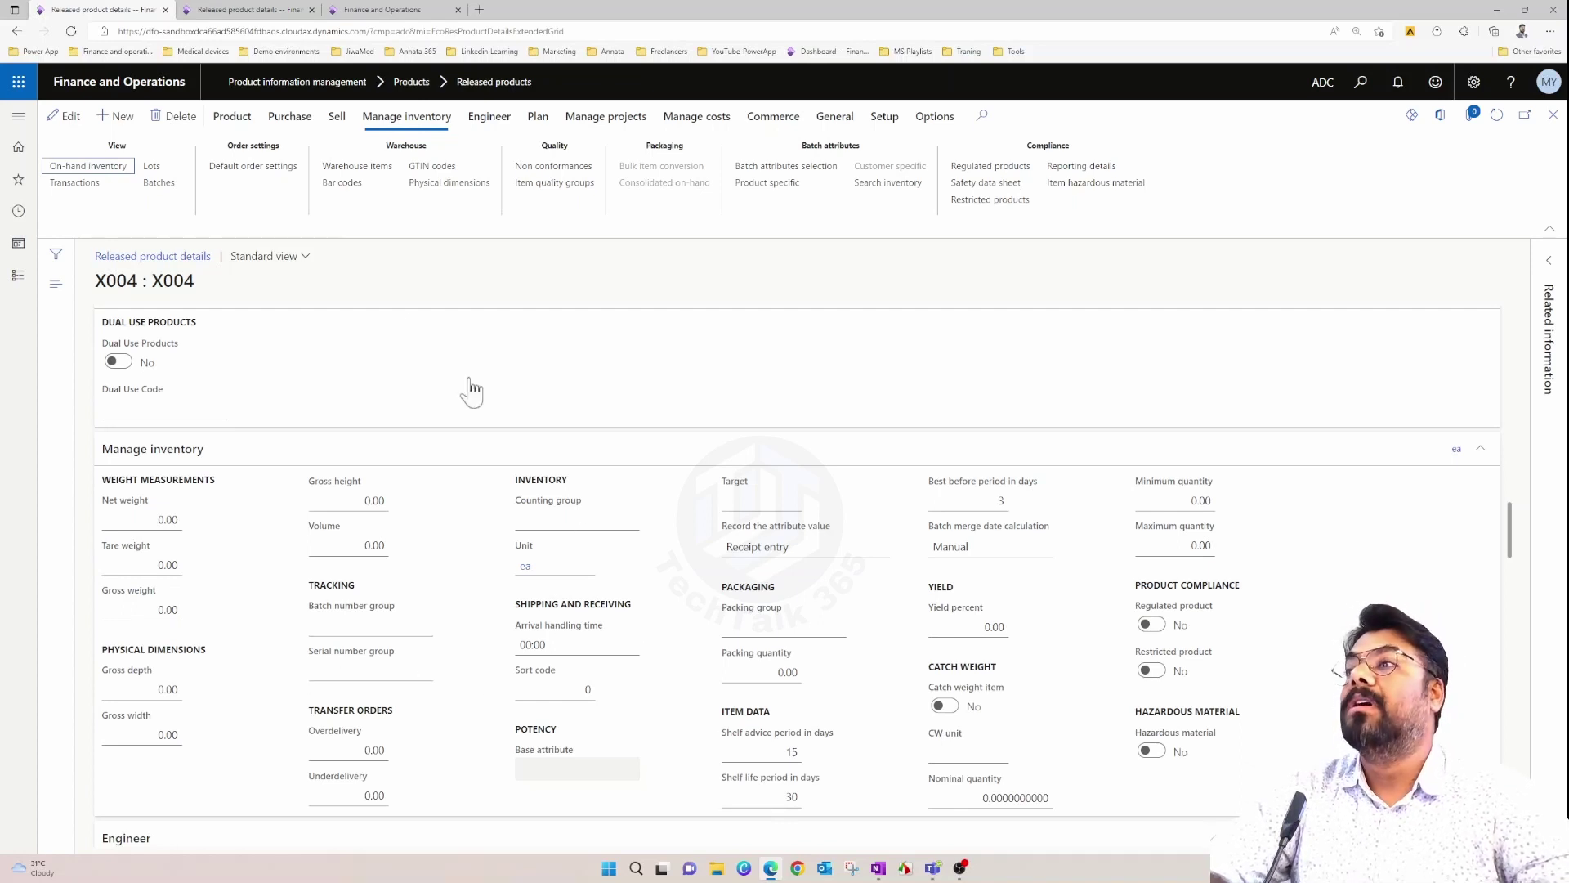
click(158, 182)
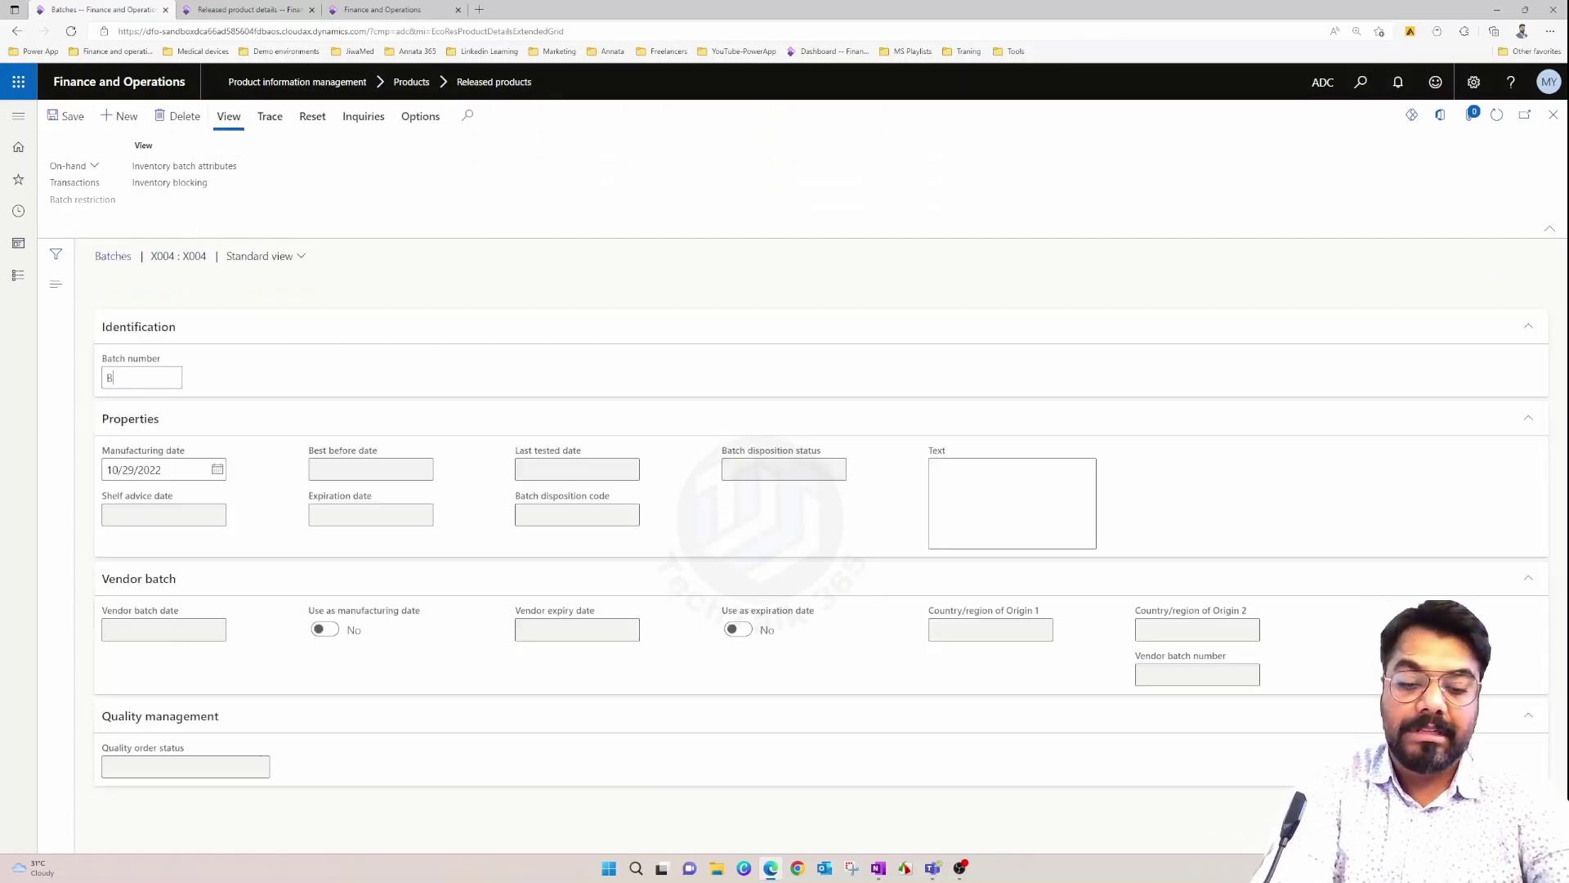
Create batch BAT-0001 with manufacturing date 10/1/2022 and save it.
text(001)
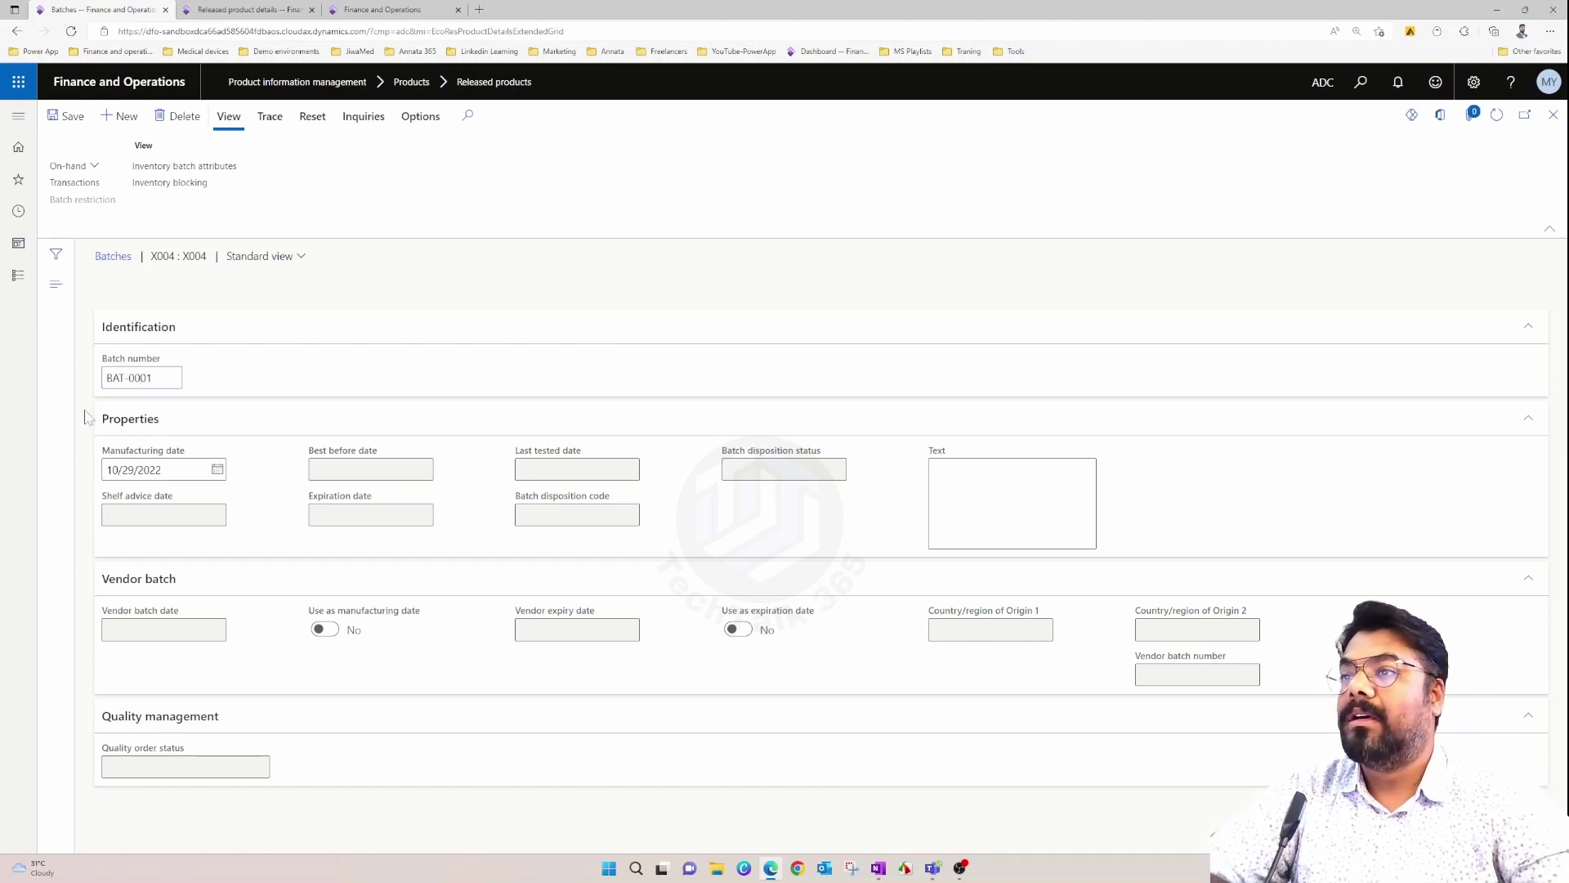
click(218, 470)
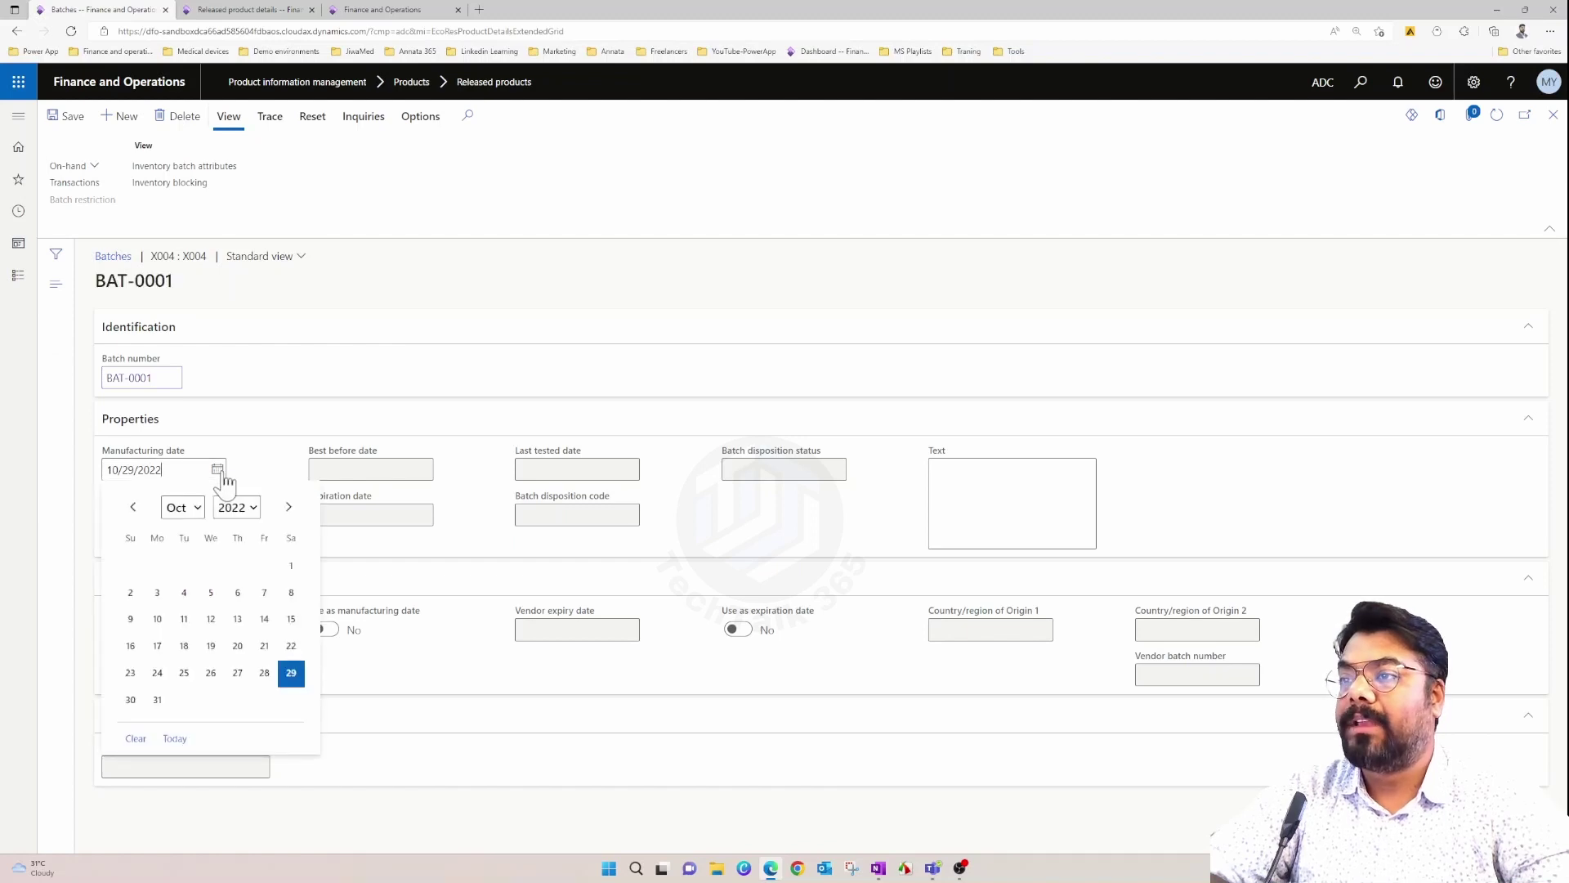
click(292, 566)
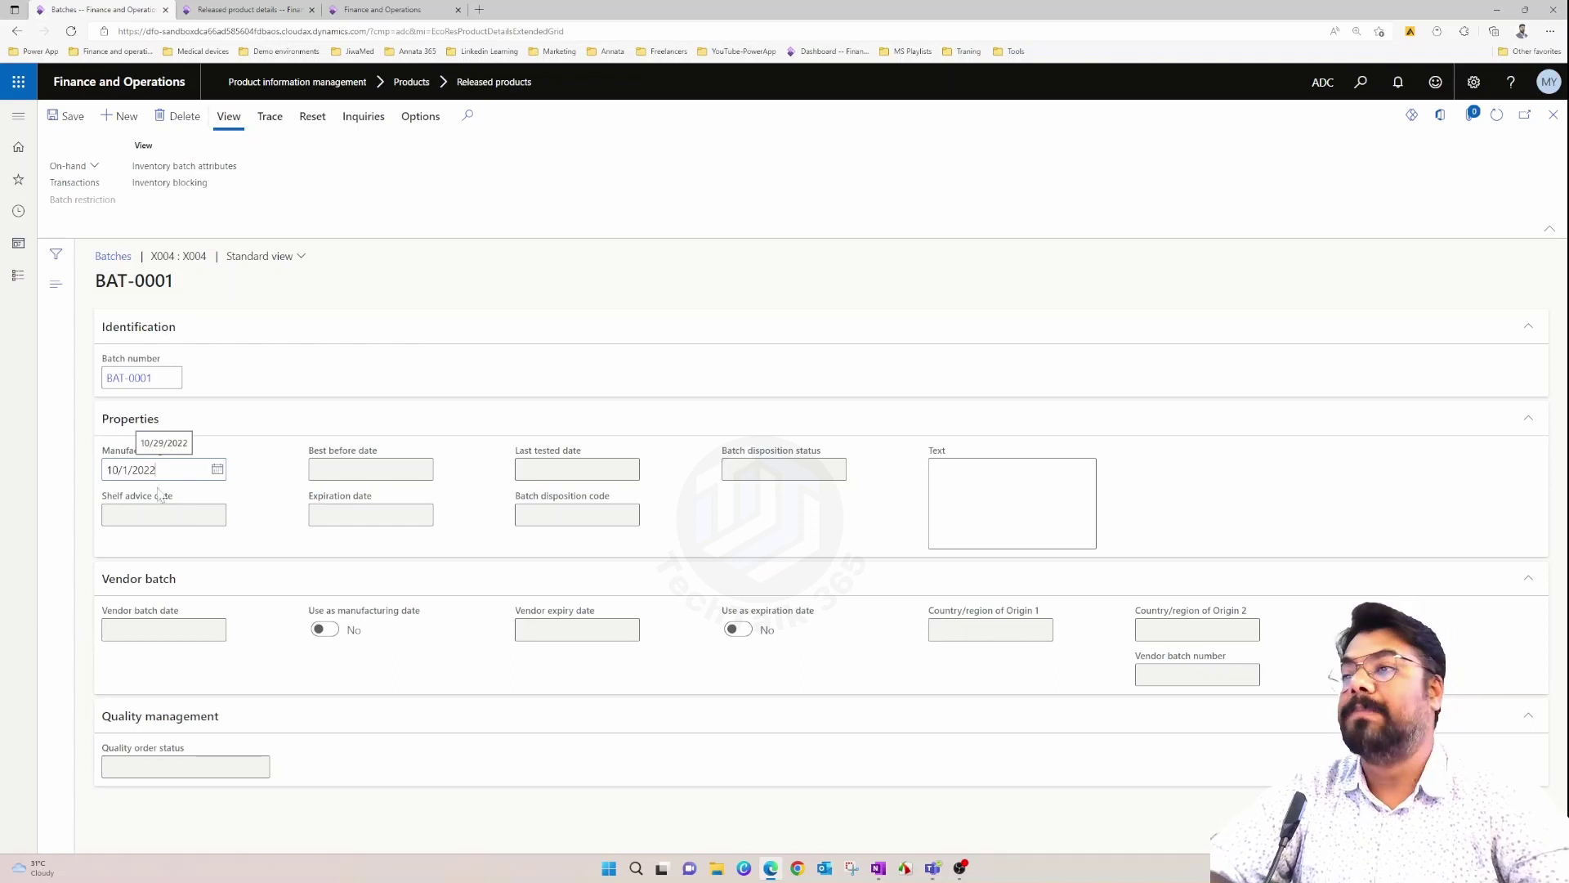
click(69, 119)
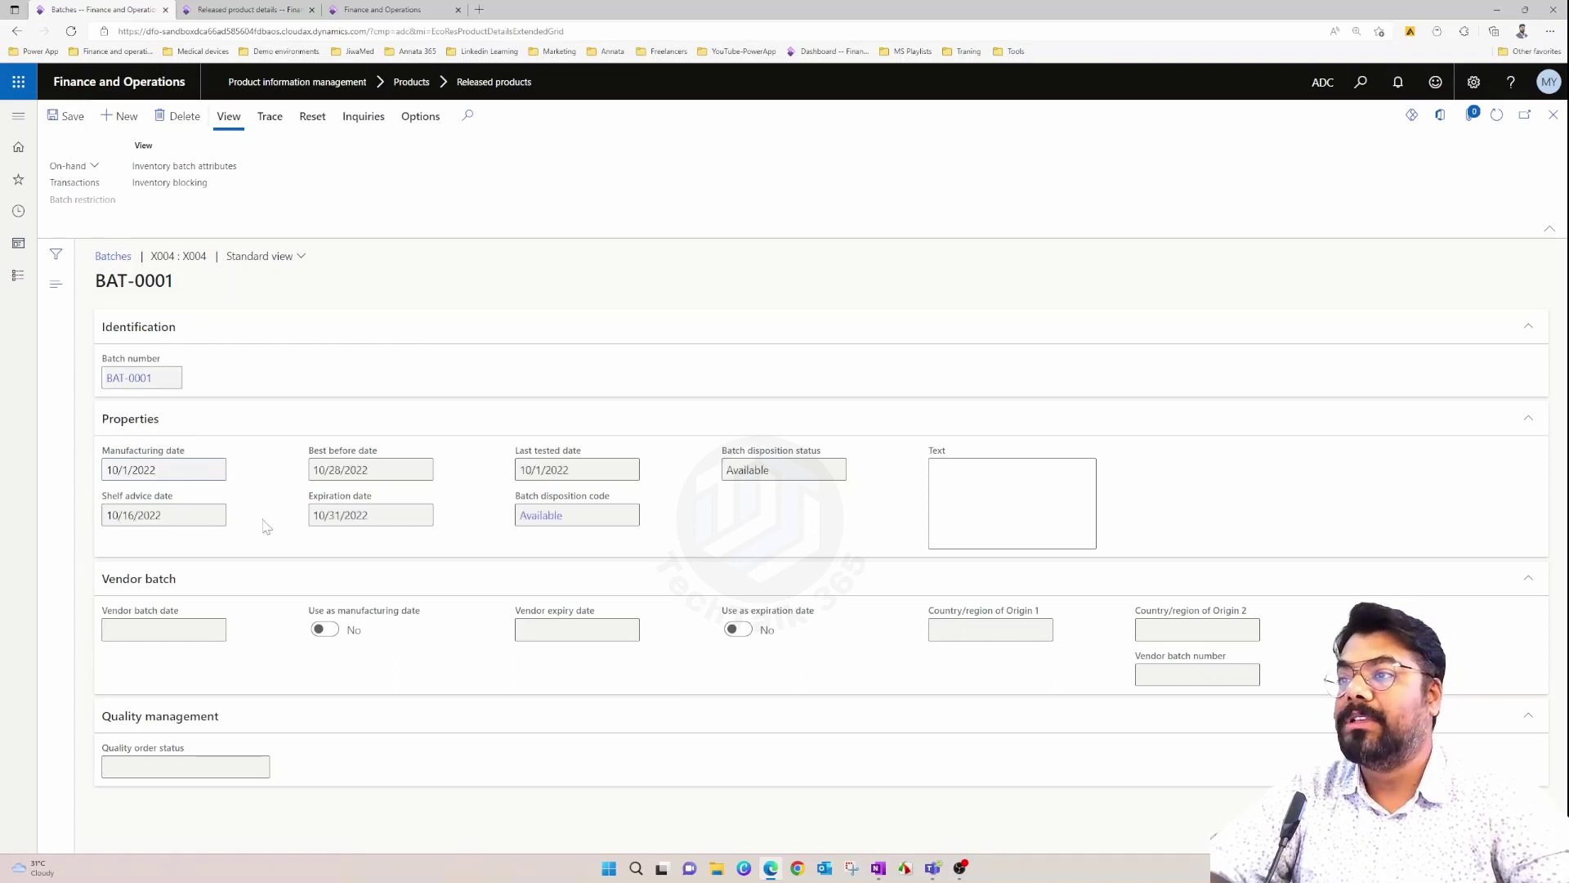
Check the recalculated shelf advice 10/16/2022 and expiration 10/31/2022 against X004's product settings.
click(159, 516)
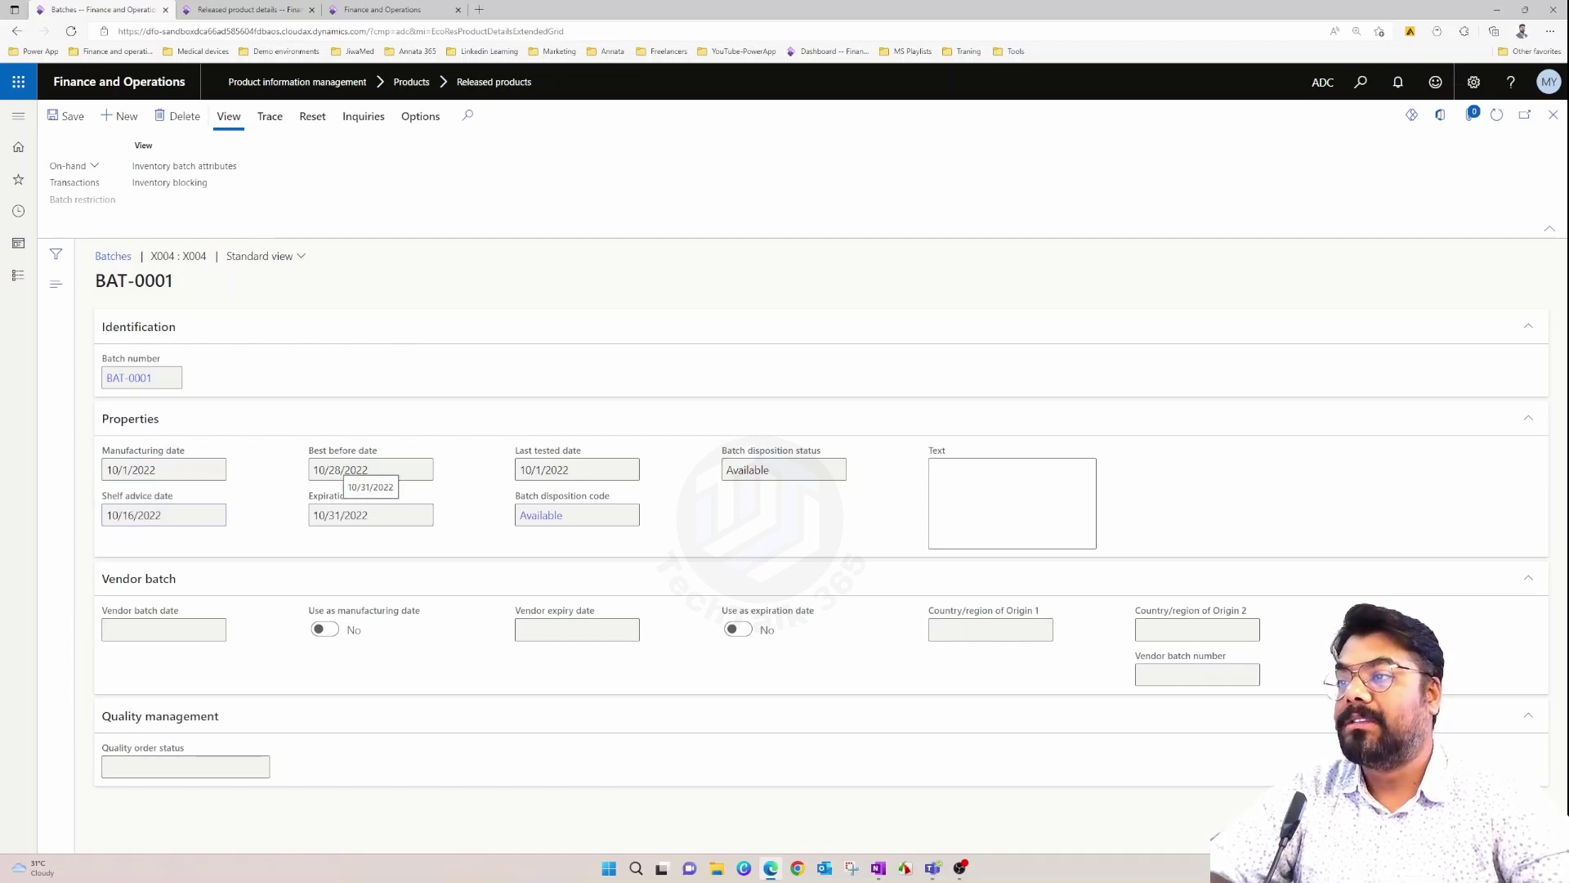
click(357, 515)
right_click(338, 524)
key(ctrl+Tab)
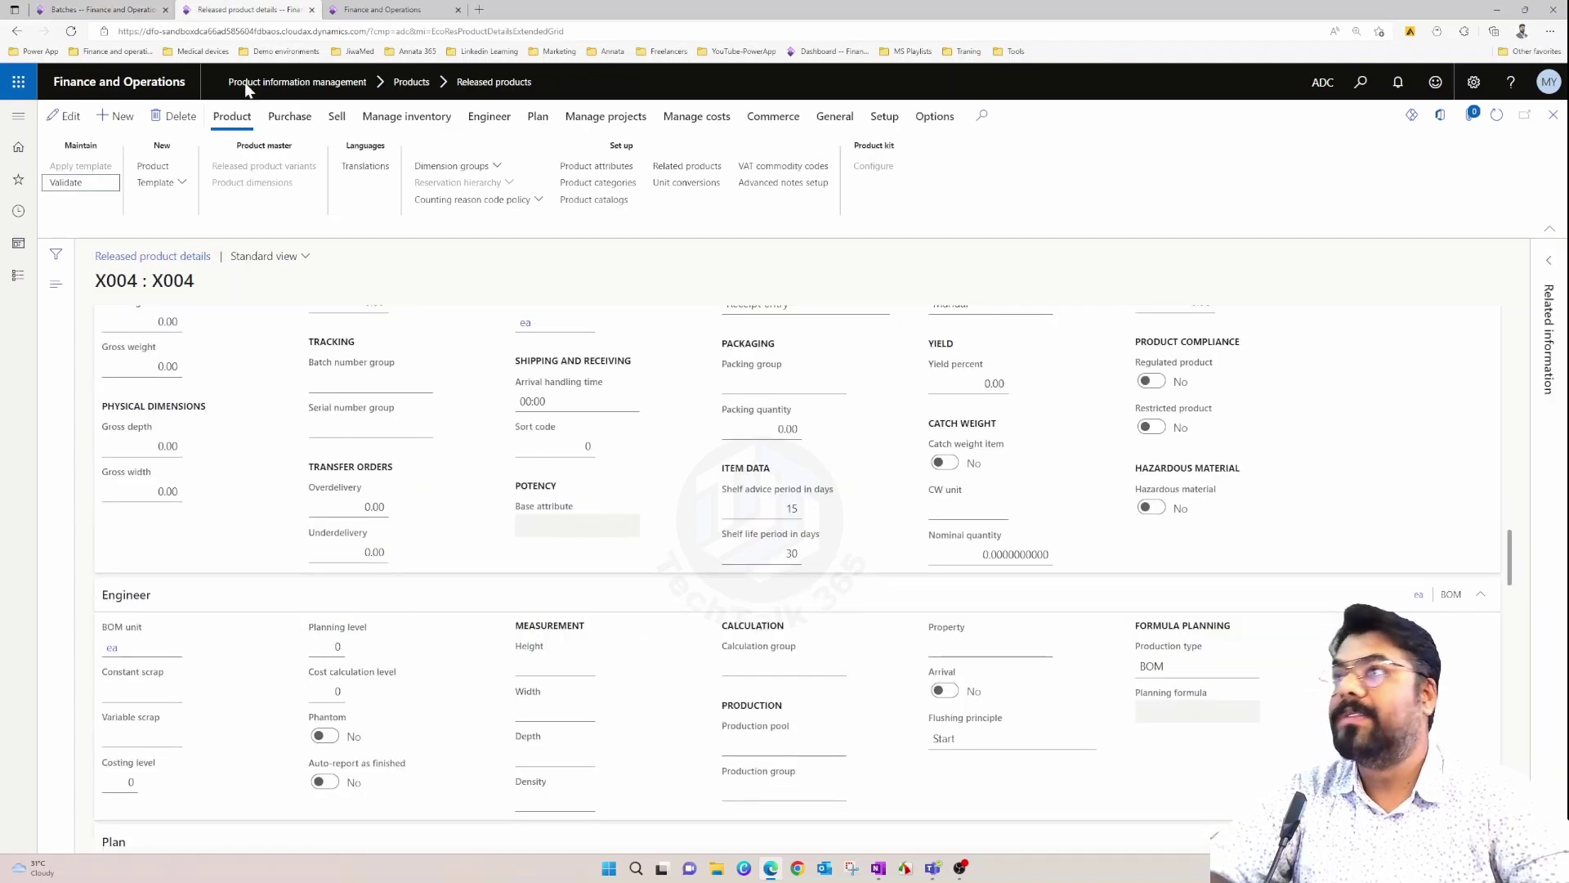
click(143, 11)
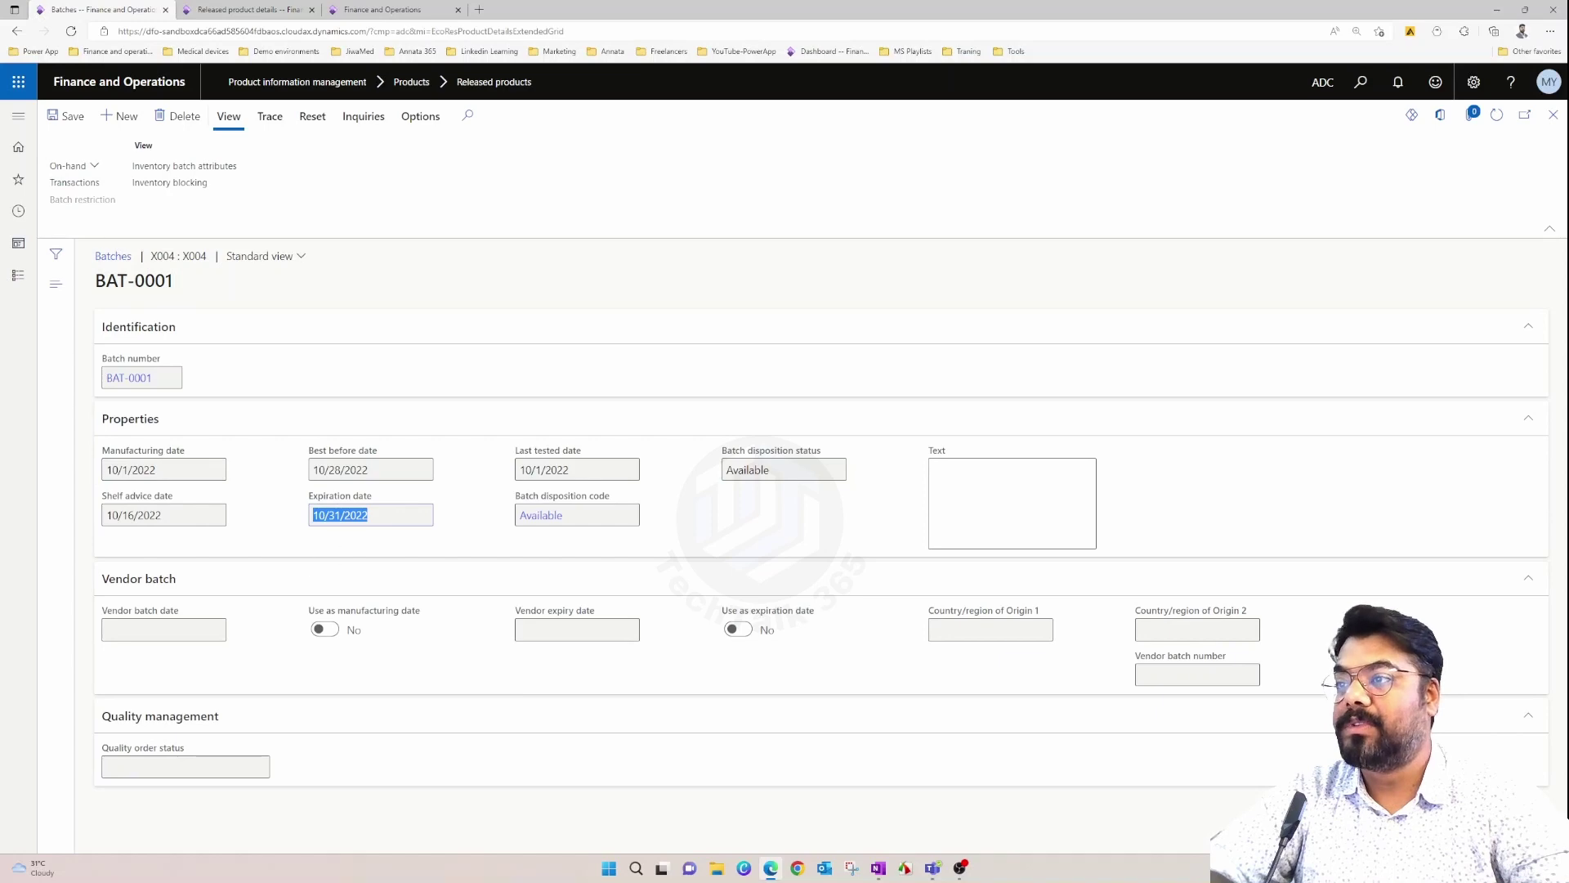
key(ctrl+Tab)
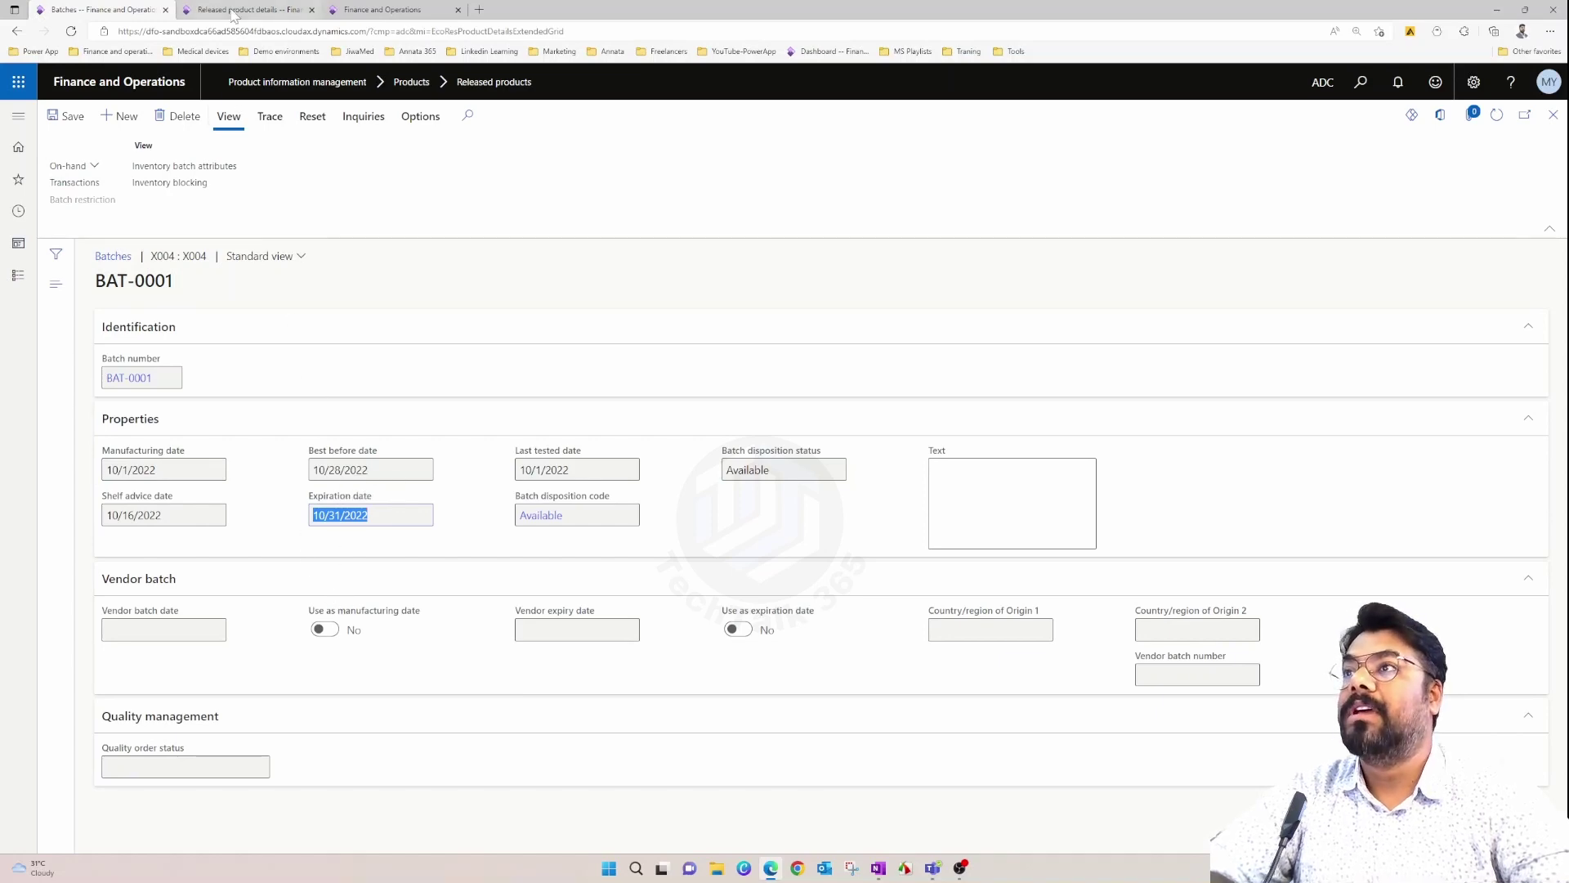
Close the BAT-0001 batch and Batches list back to X004, then switch to Inventory adjustment.
scroll(934, 546, up, 2)
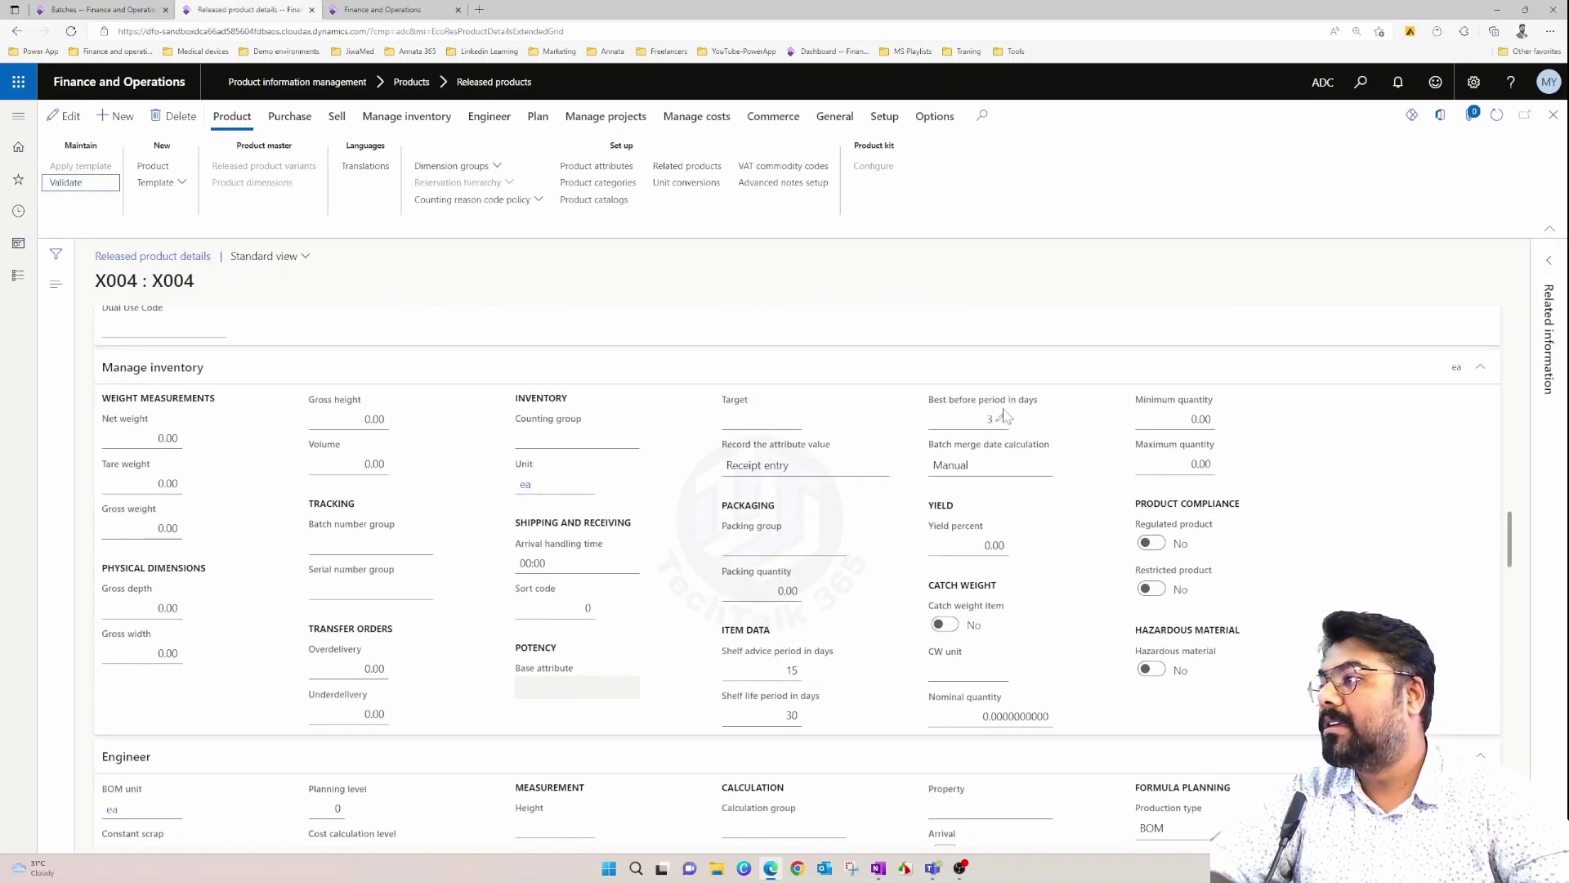
click(145, 12)
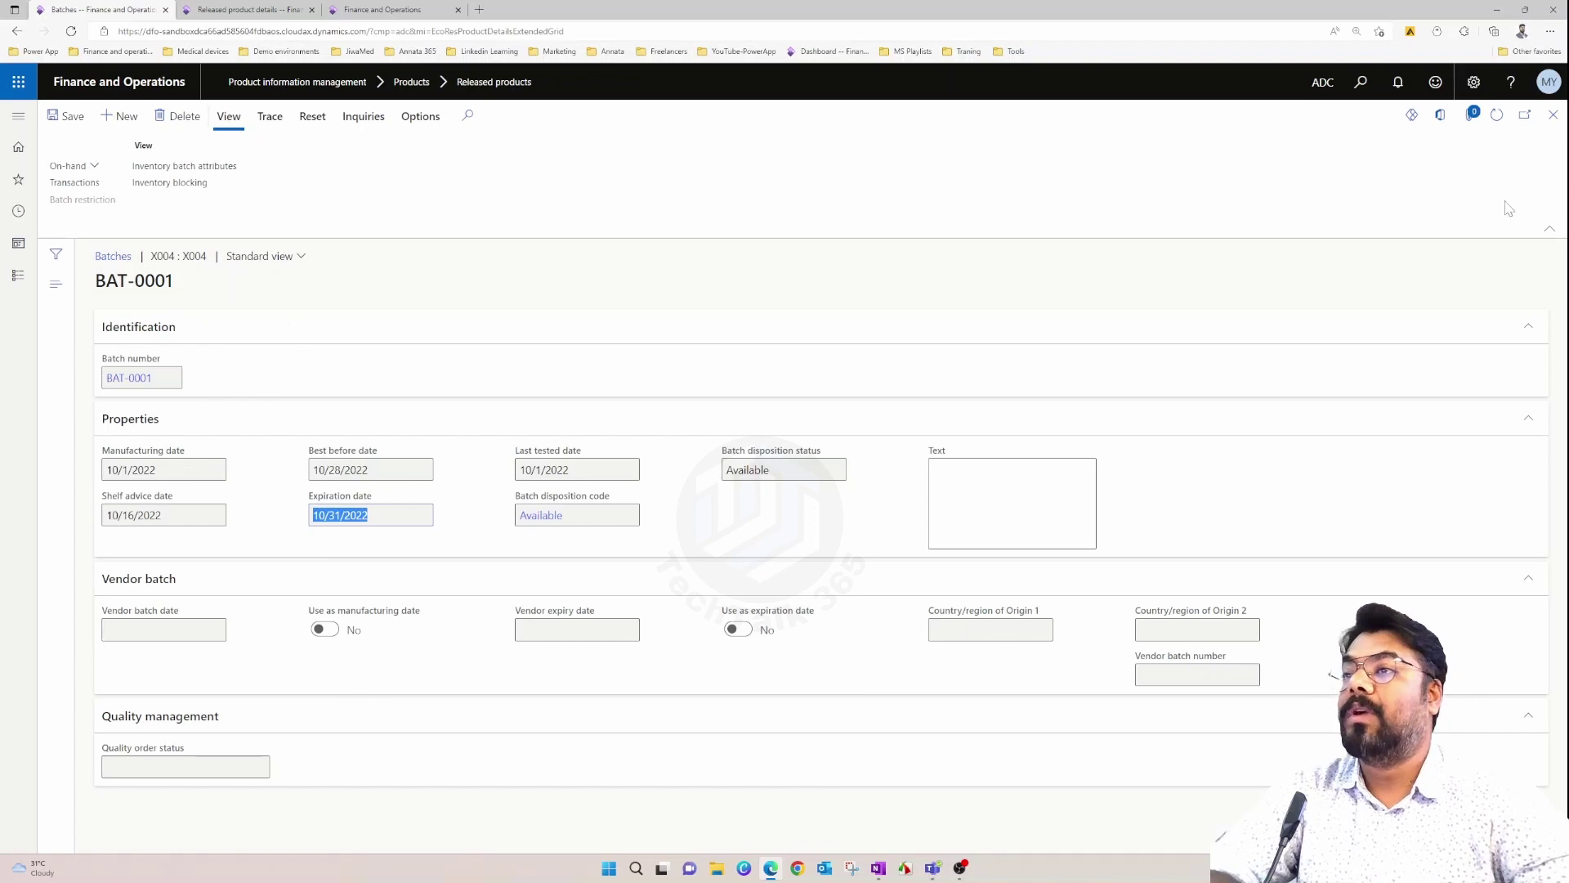
click(1552, 115)
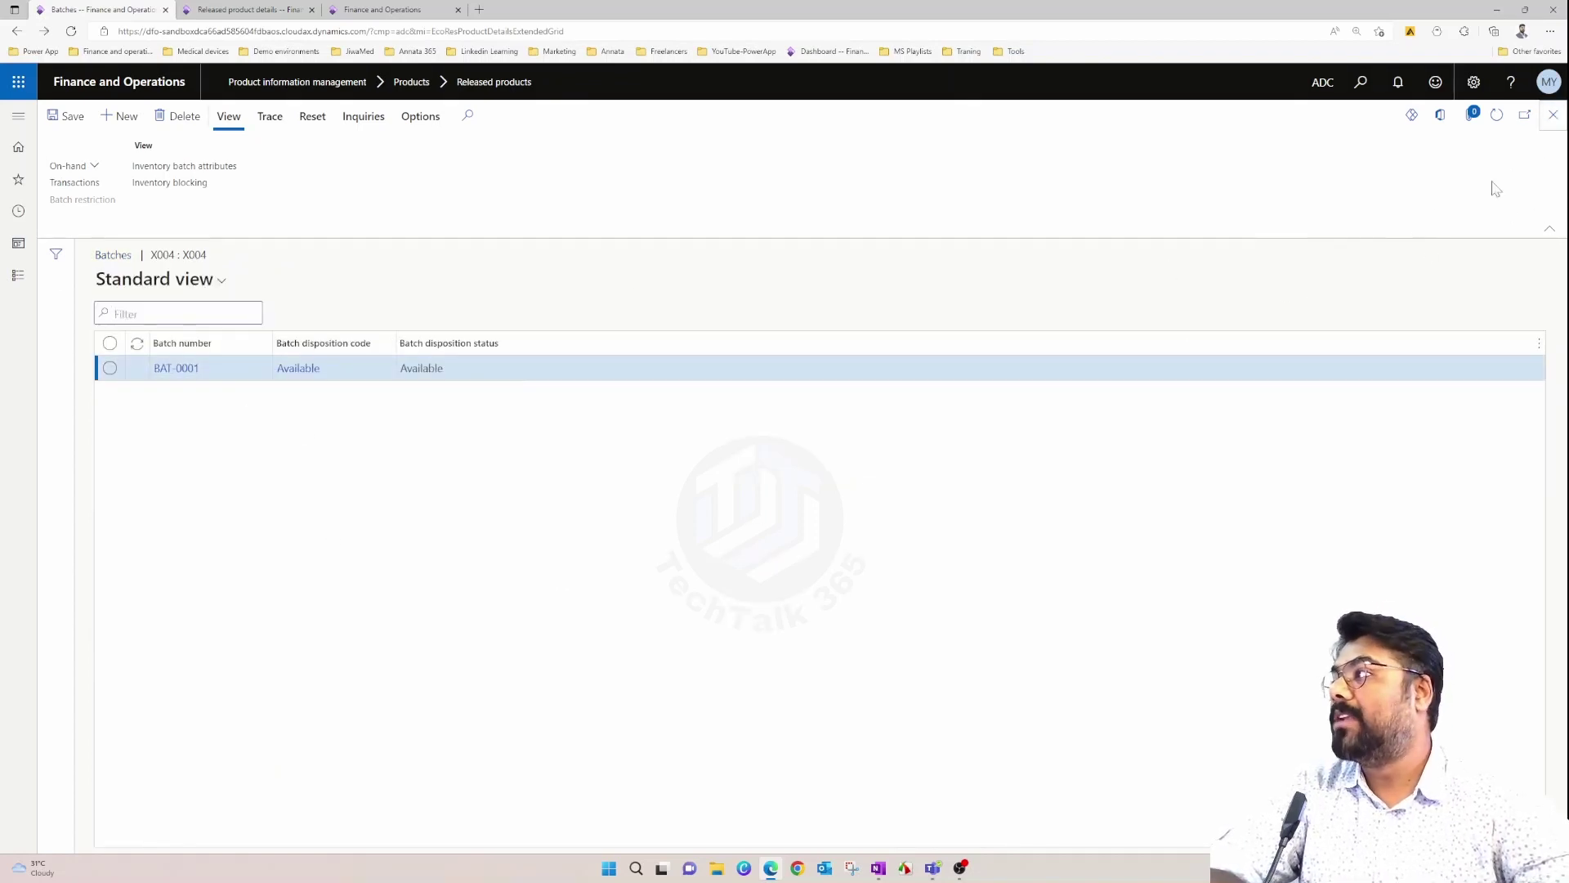
click(1553, 114)
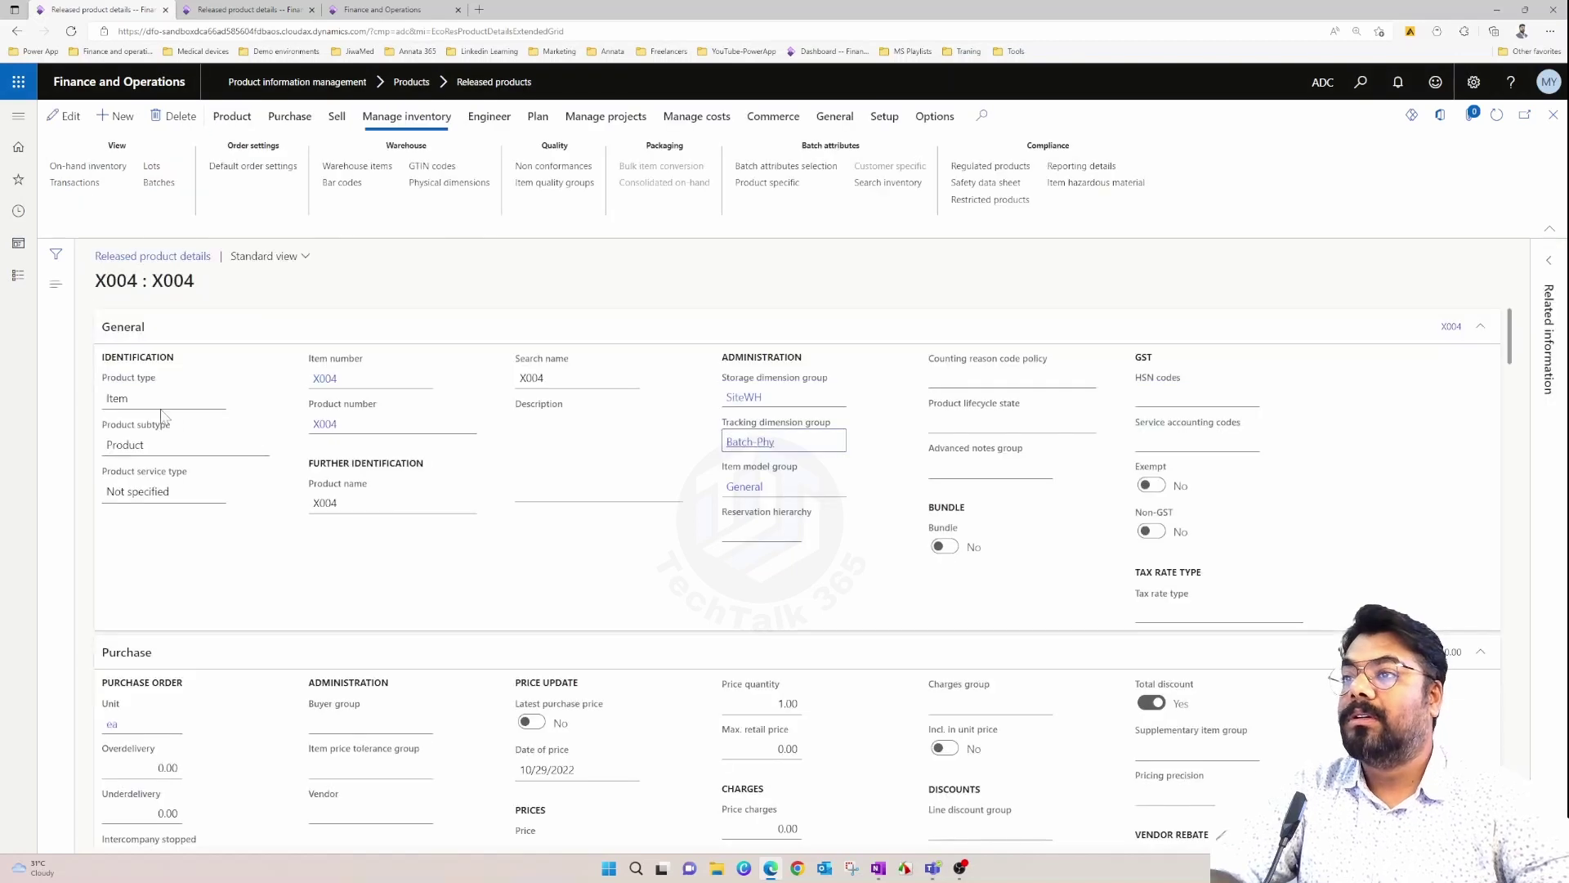
drag(357, 399, 291, 365)
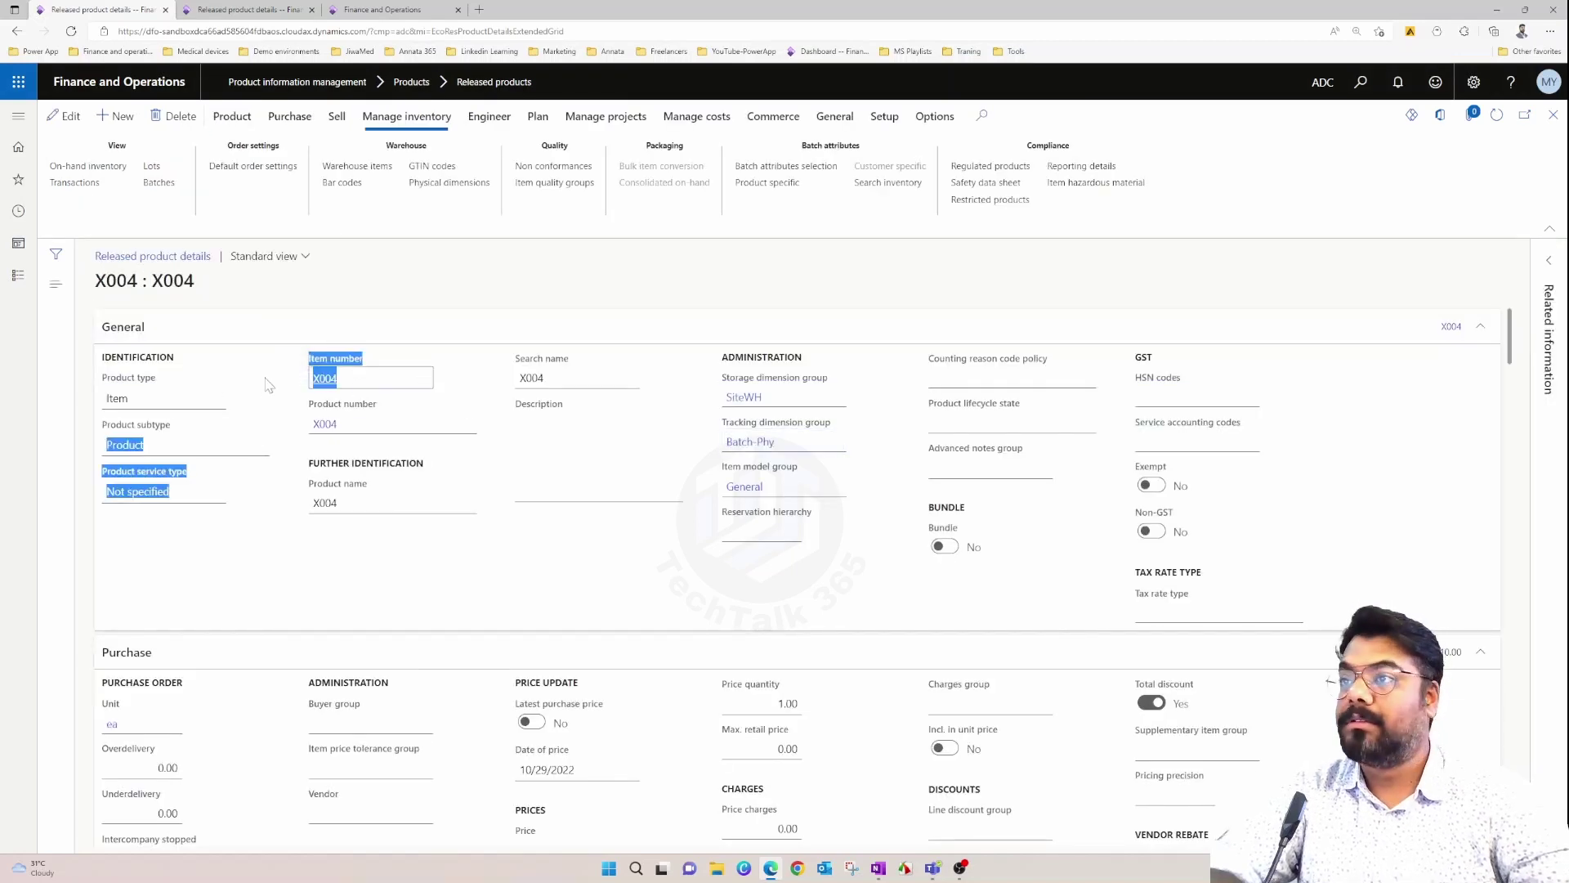
click(324, 378)
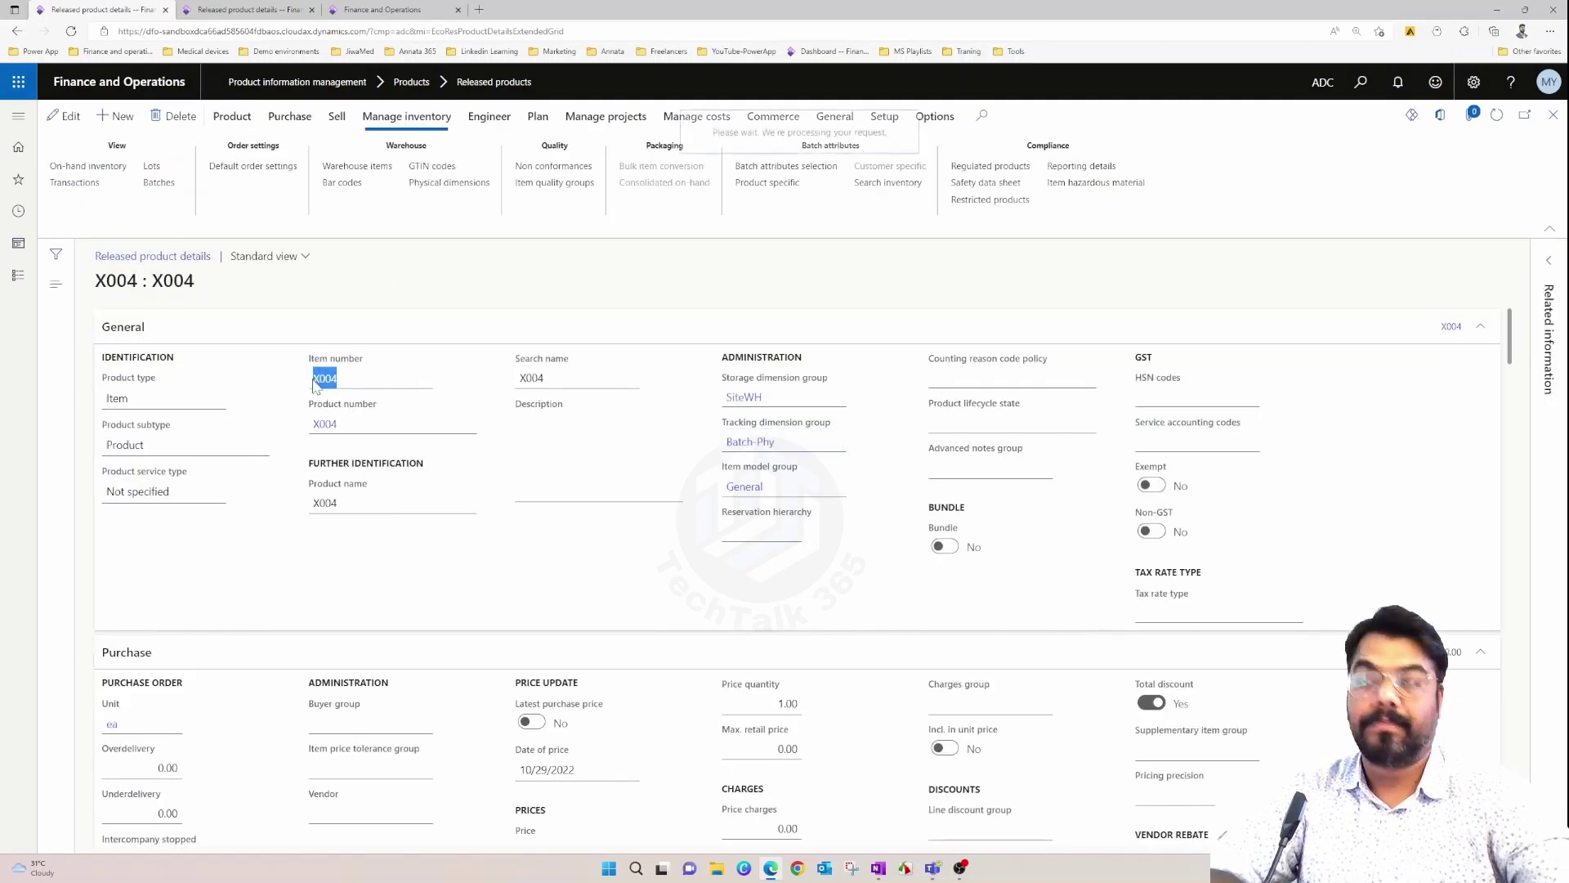
click(396, 9)
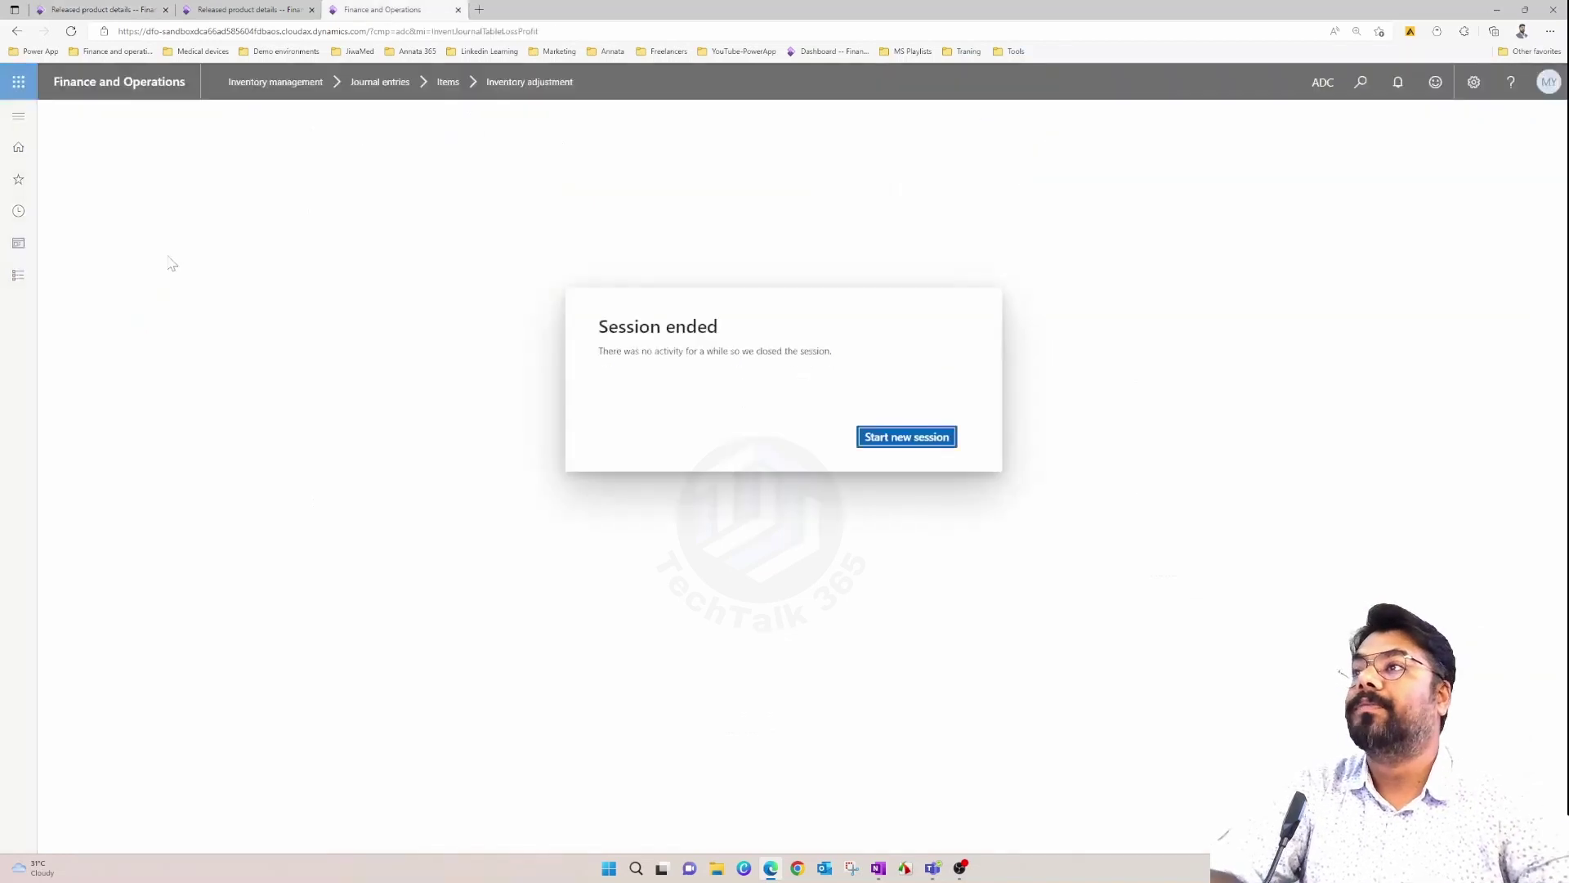
Start a new session and open Procurement and sourcing > All purchase orders.
click(913, 438)
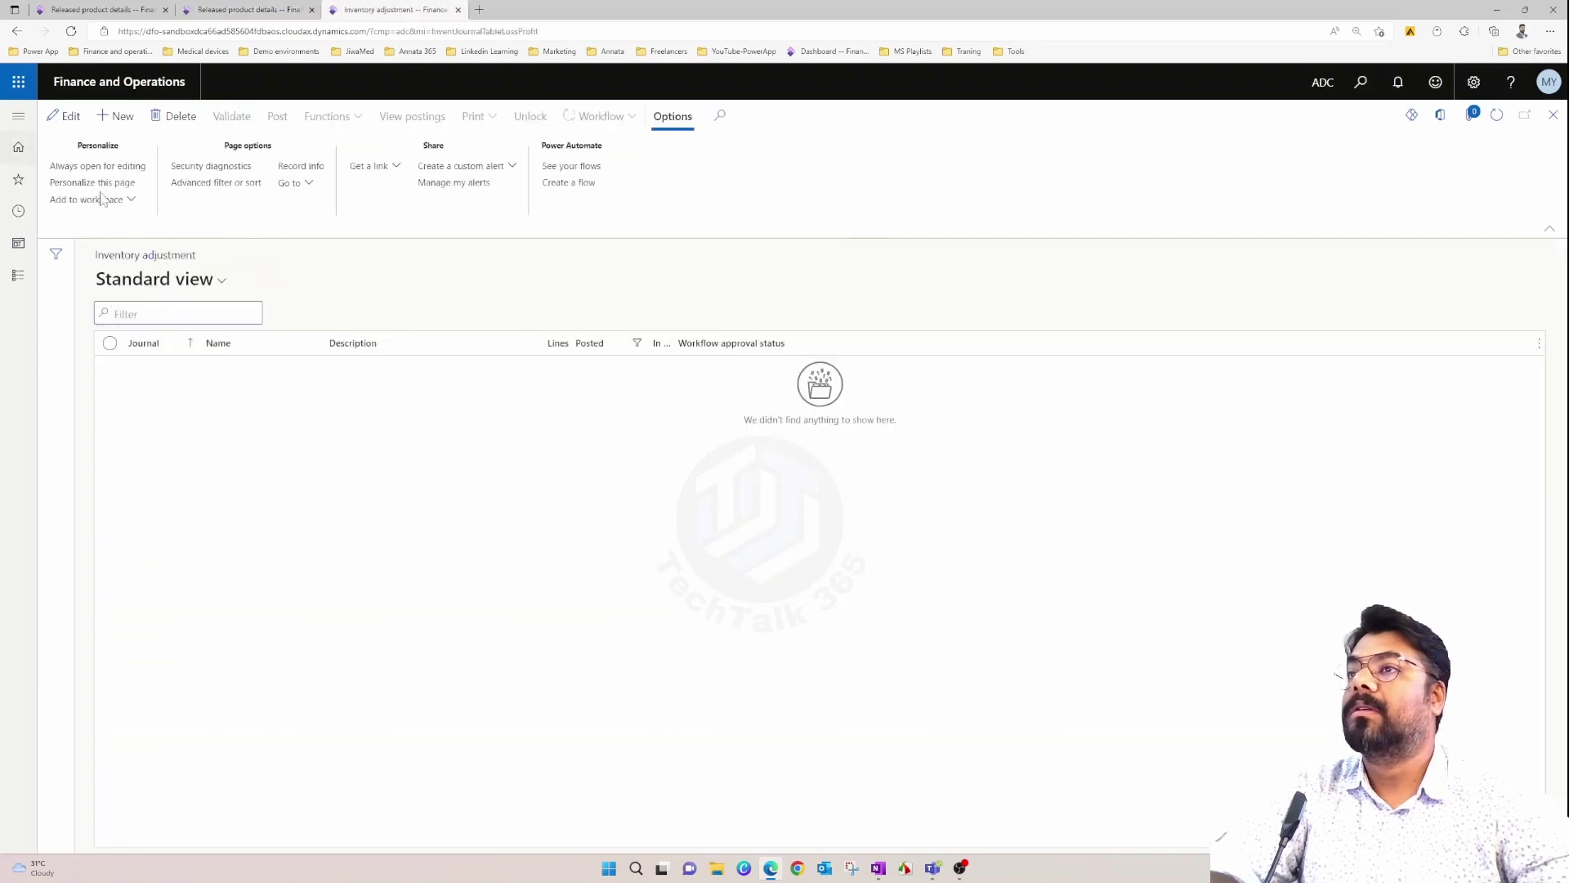
click(18, 115)
click(59, 429)
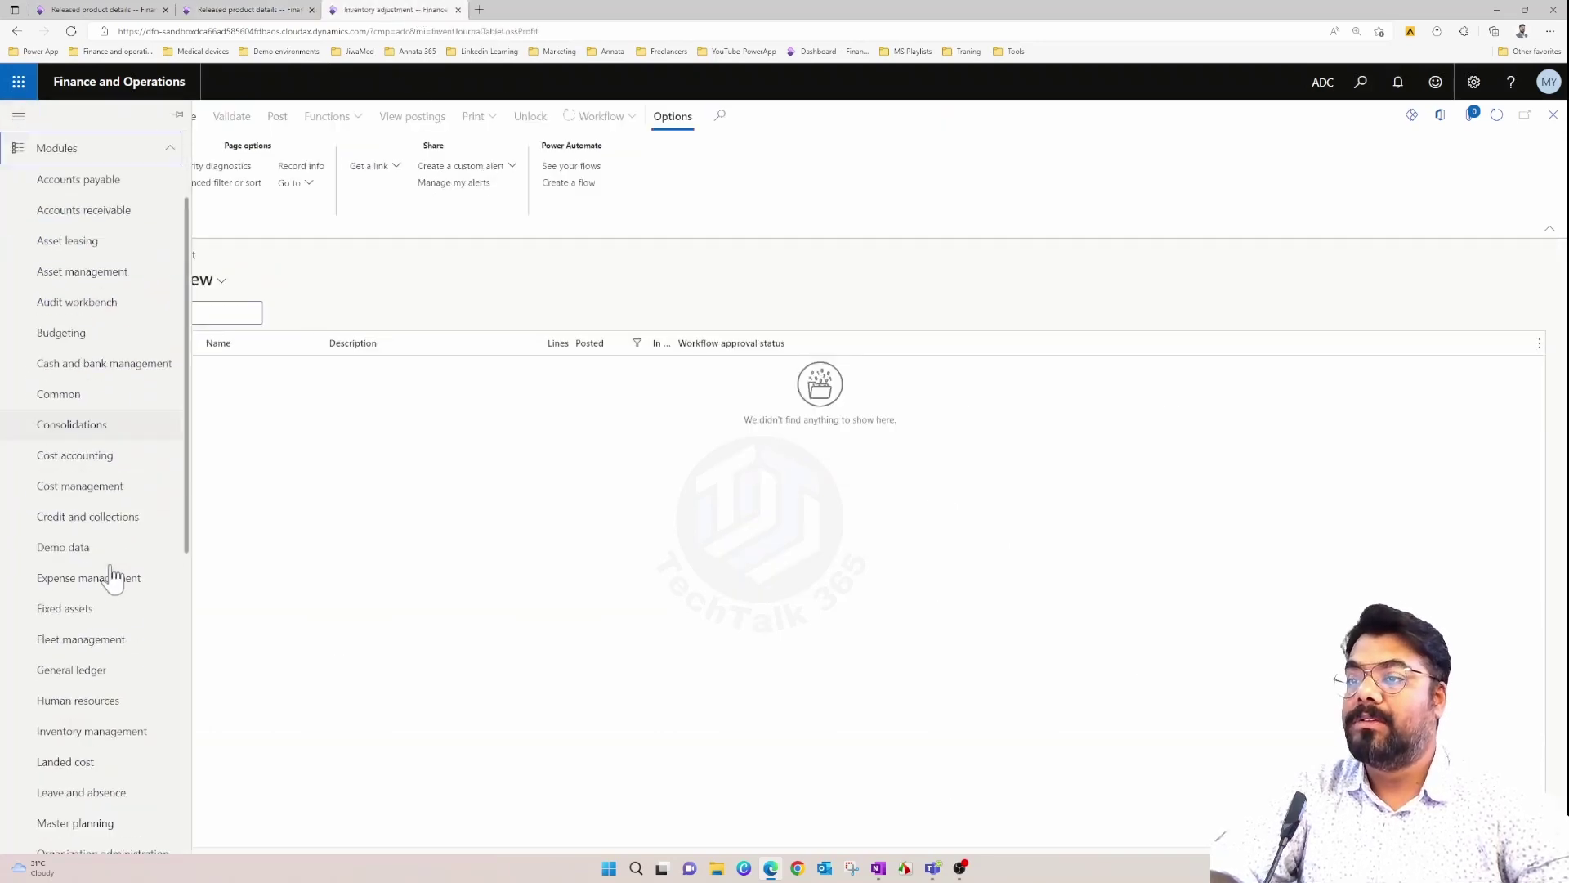
scroll(110, 588, down, 4)
click(60, 617)
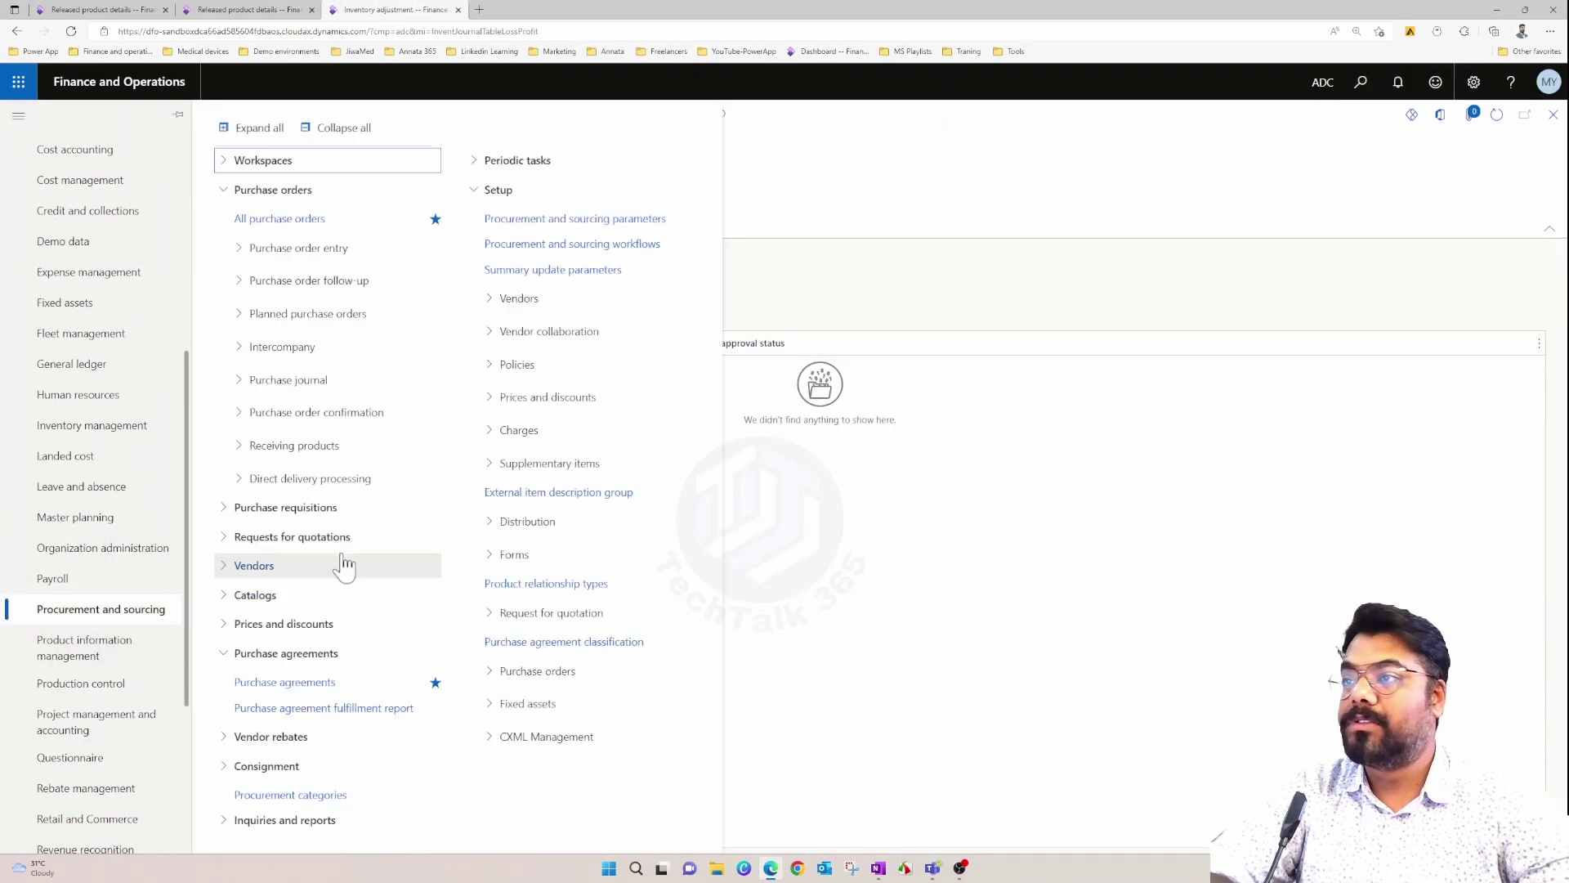
click(336, 272)
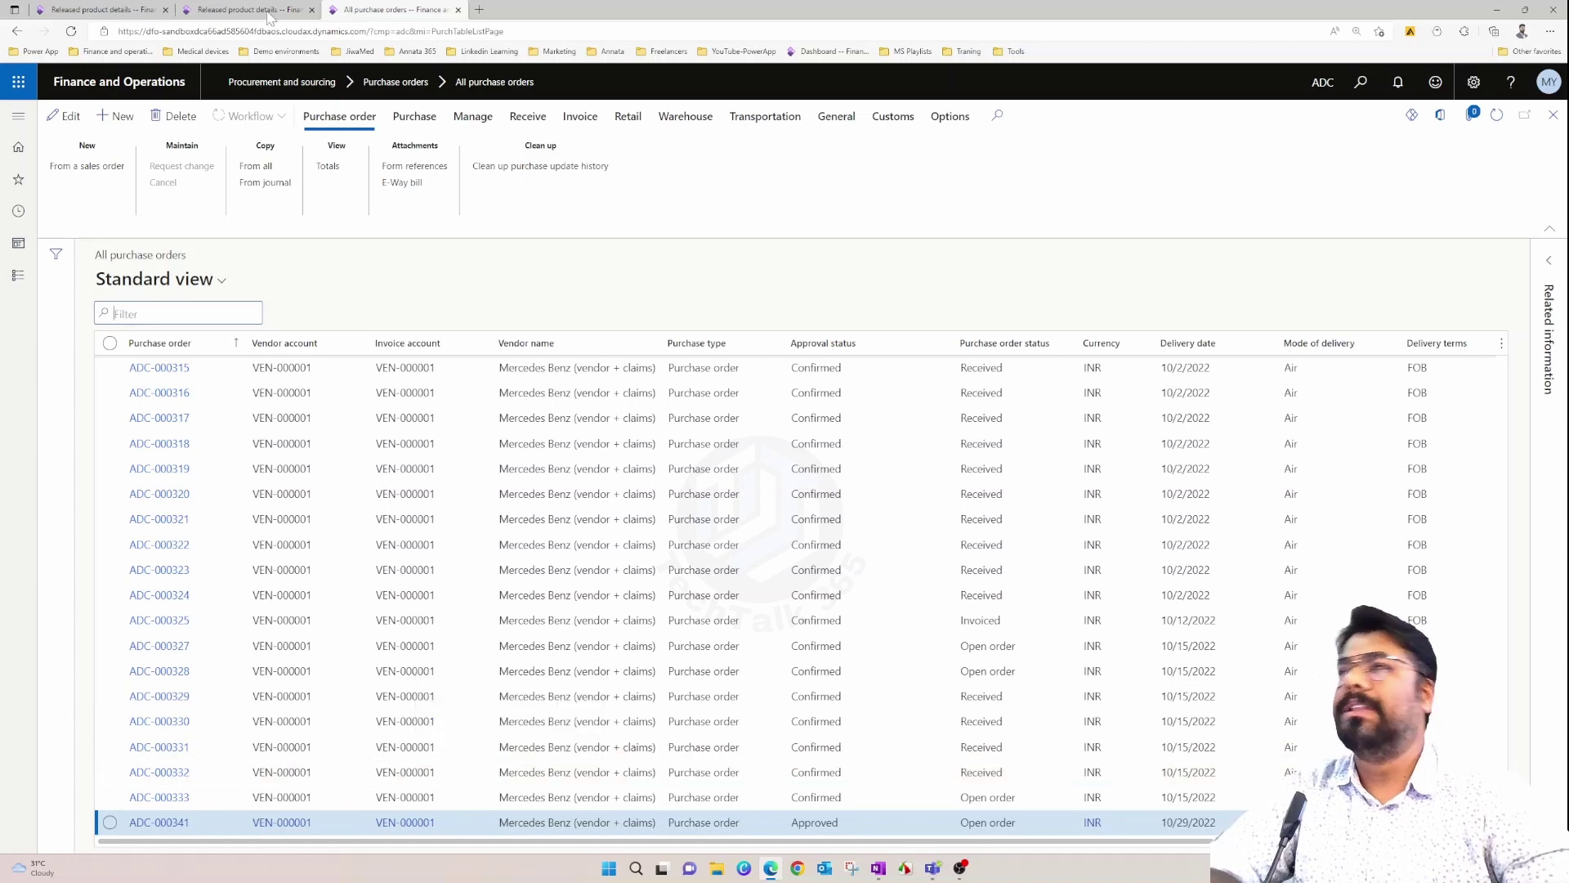
Open Inventory management's Inventory adjustment journals and start a new InvAdj journal.
click(18, 115)
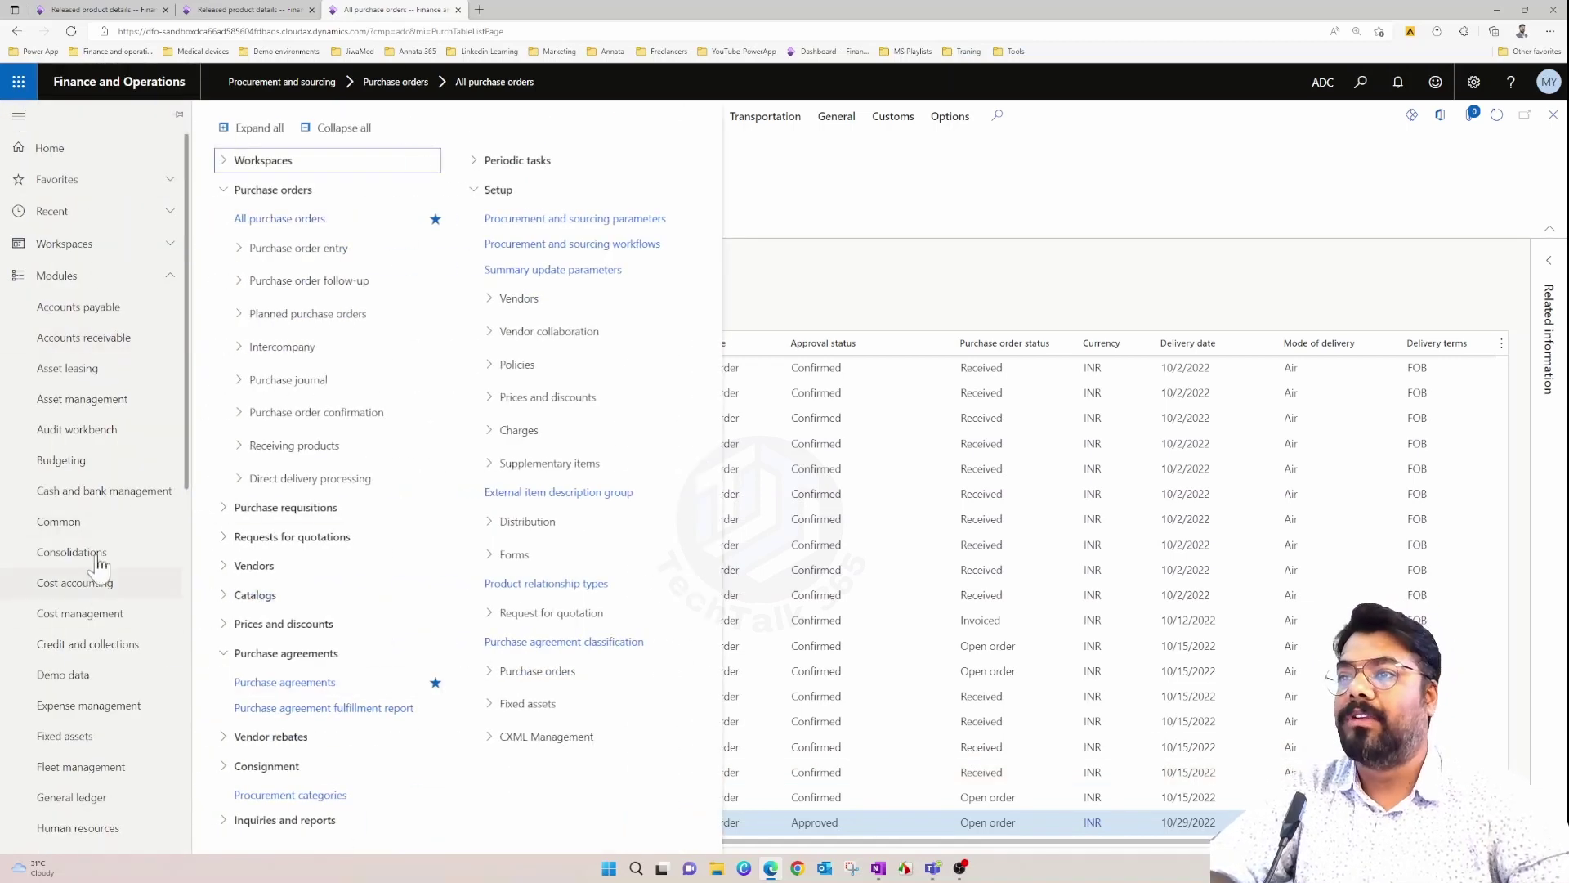
scroll(105, 556, down, 4)
click(94, 533)
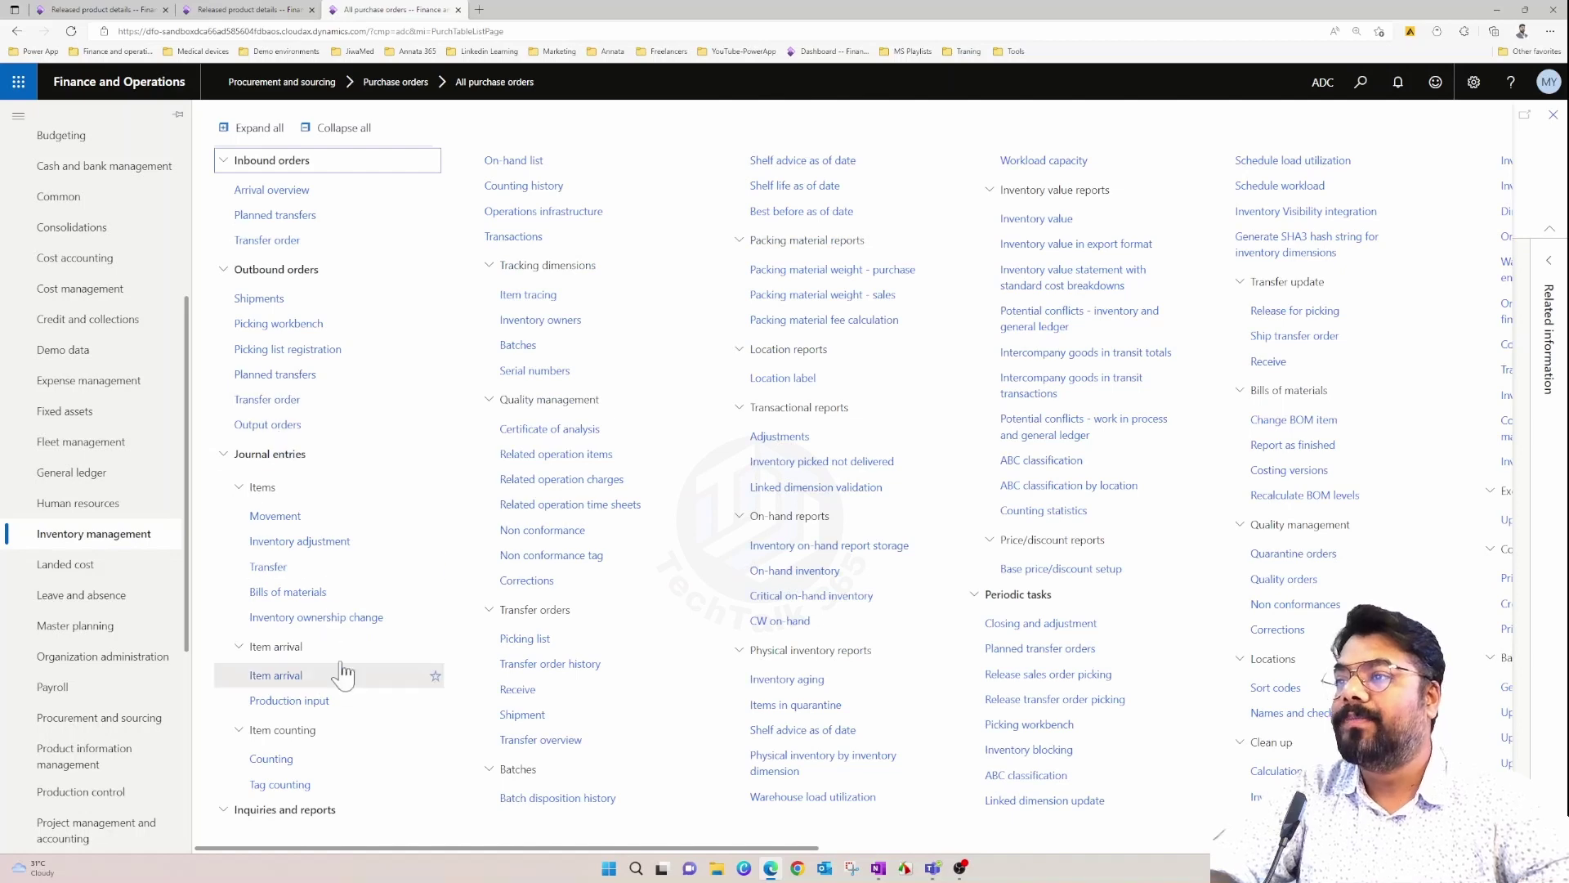
click(294, 542)
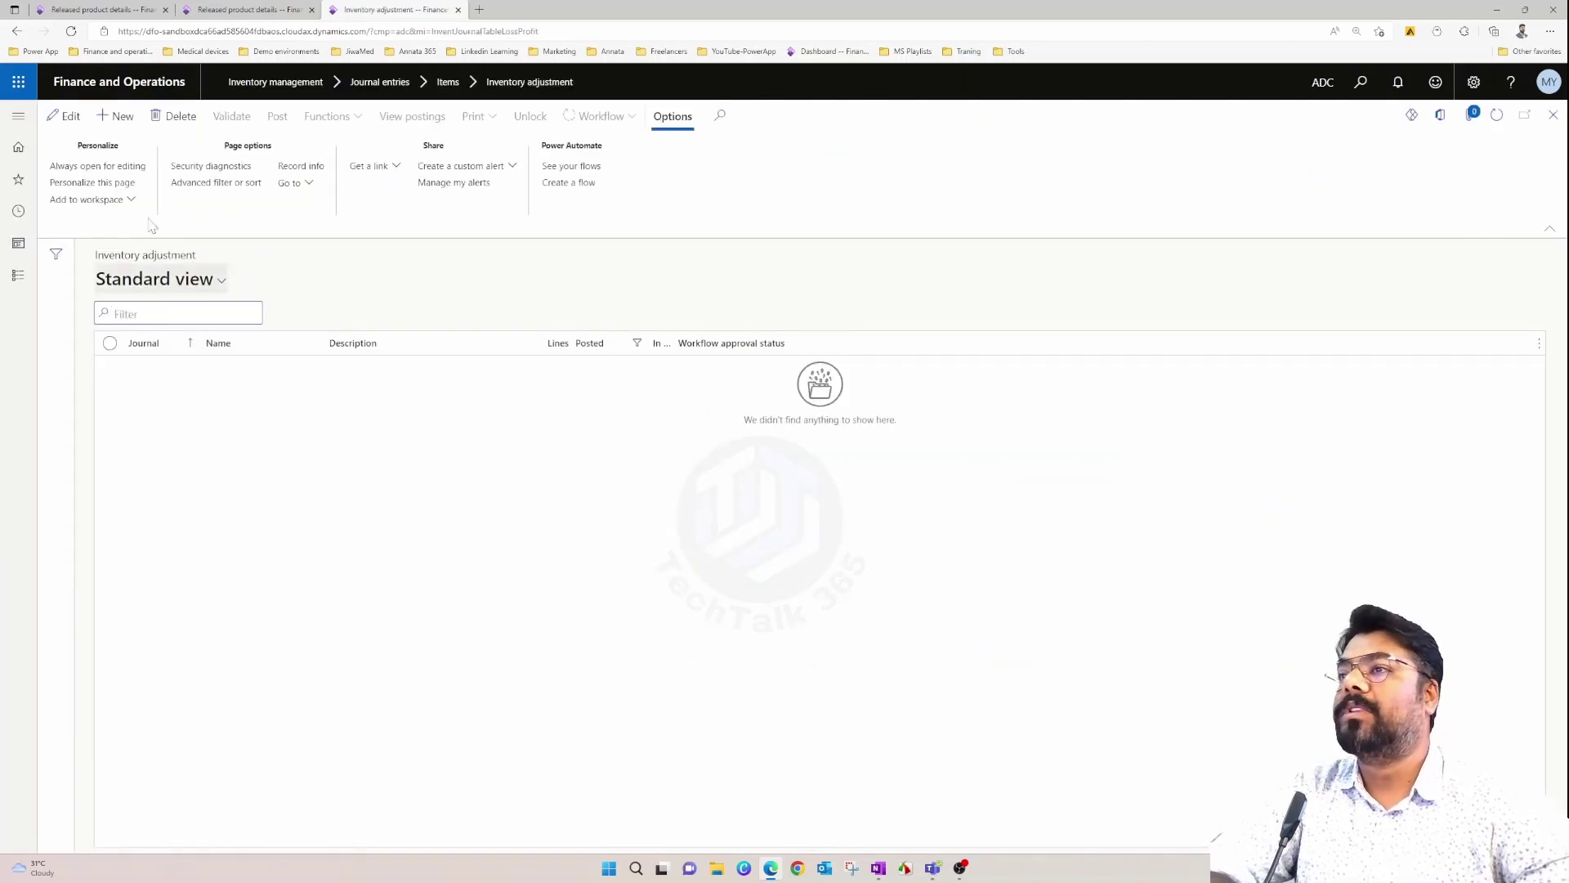
key(alt+n)
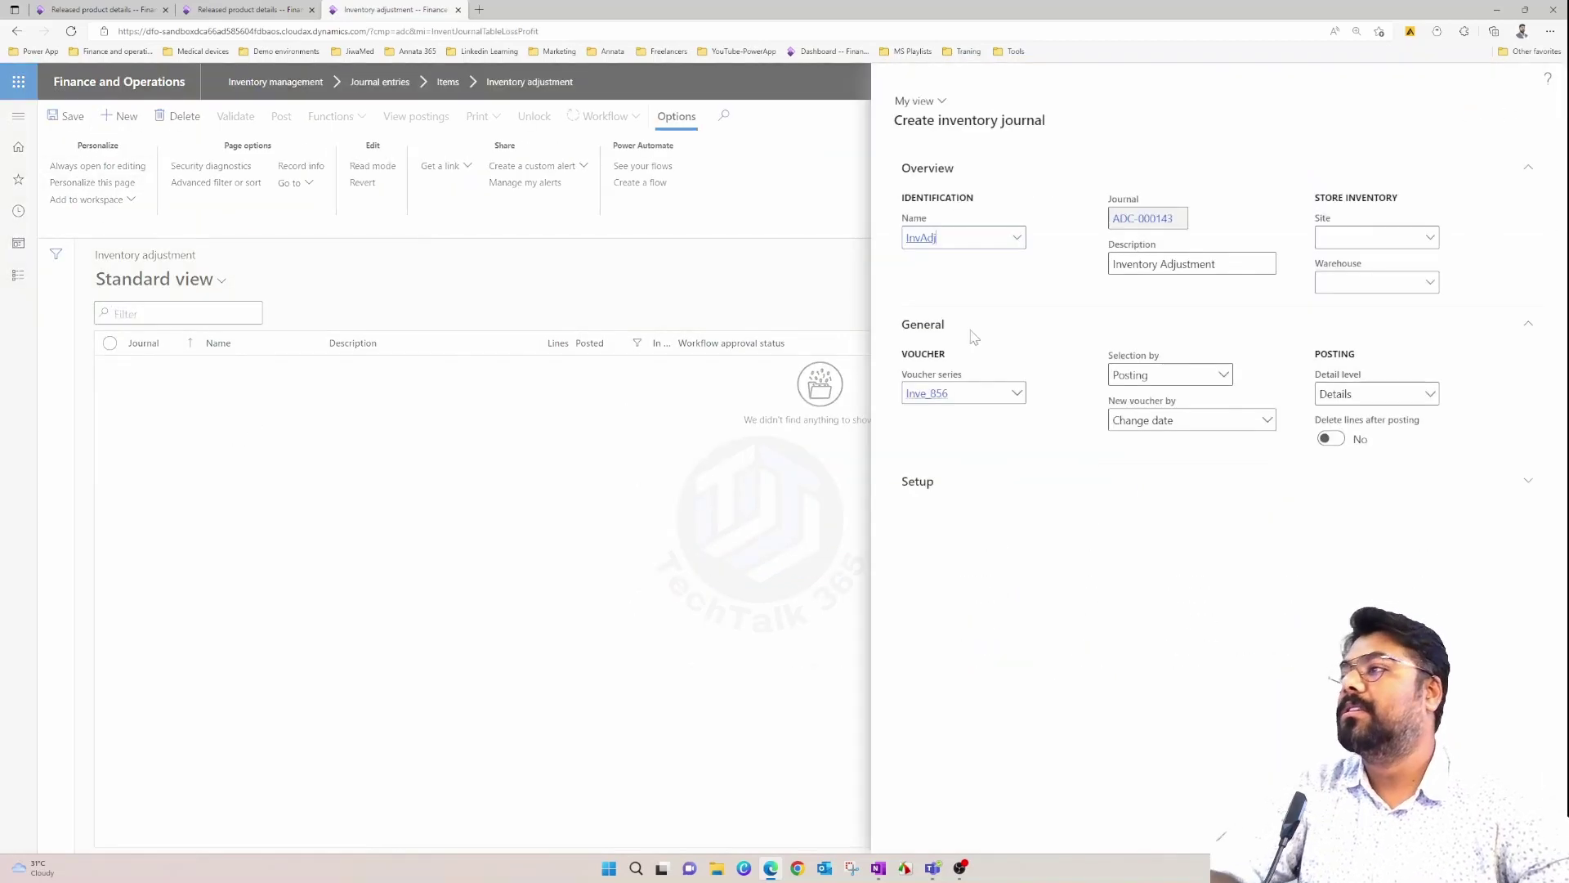
Create the journal for warehouse CS and add a line for item X004 with quantity 10.
click(1430, 283)
click(1171, 331)
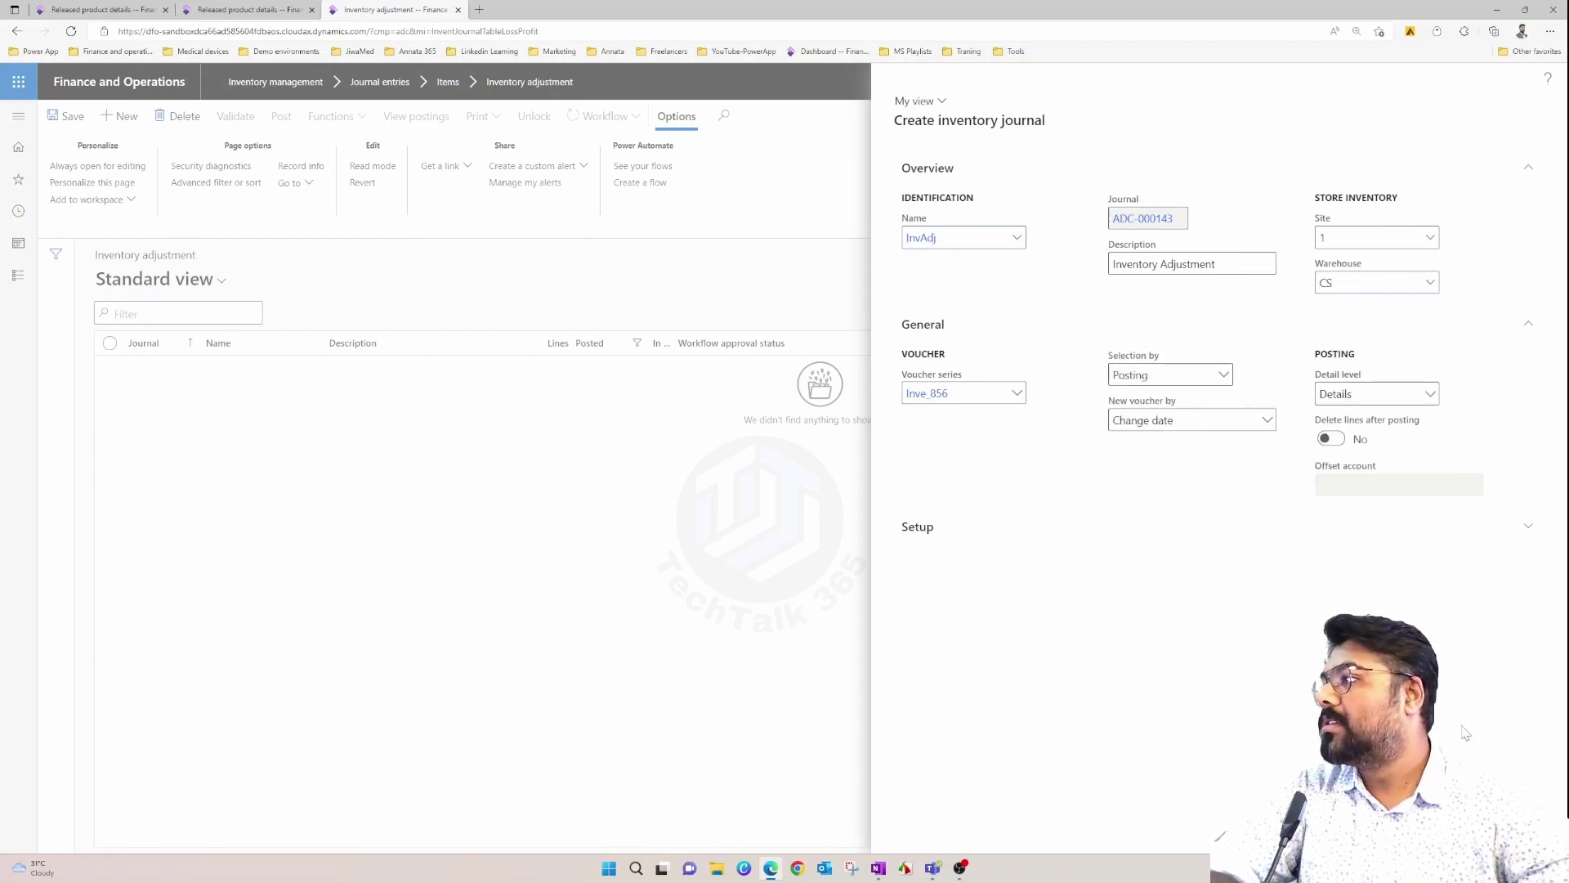
key(Return)
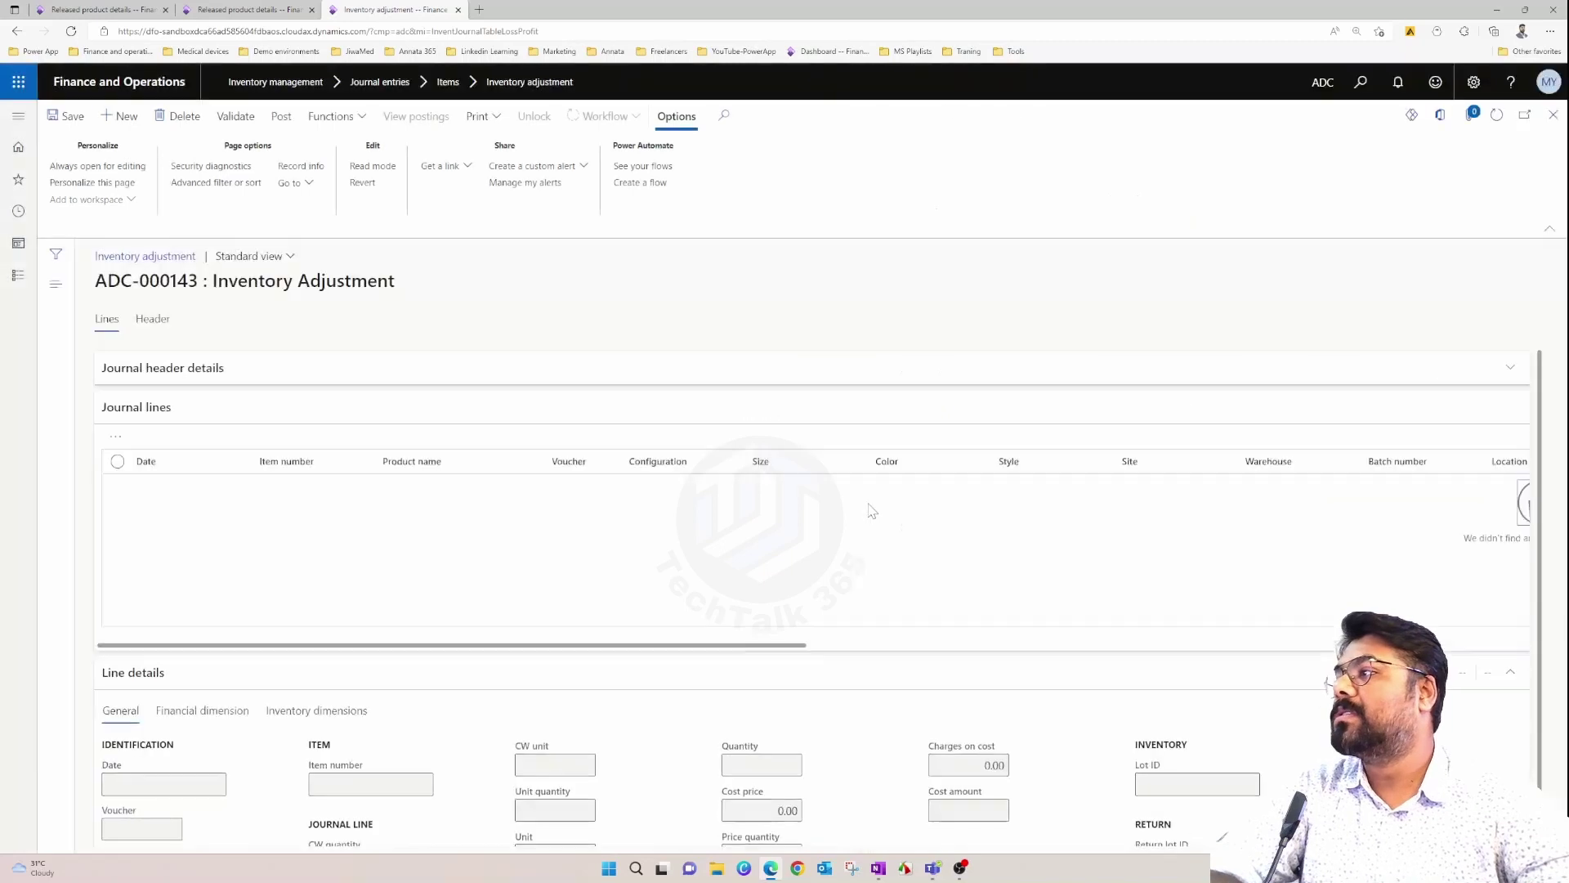
click(127, 435)
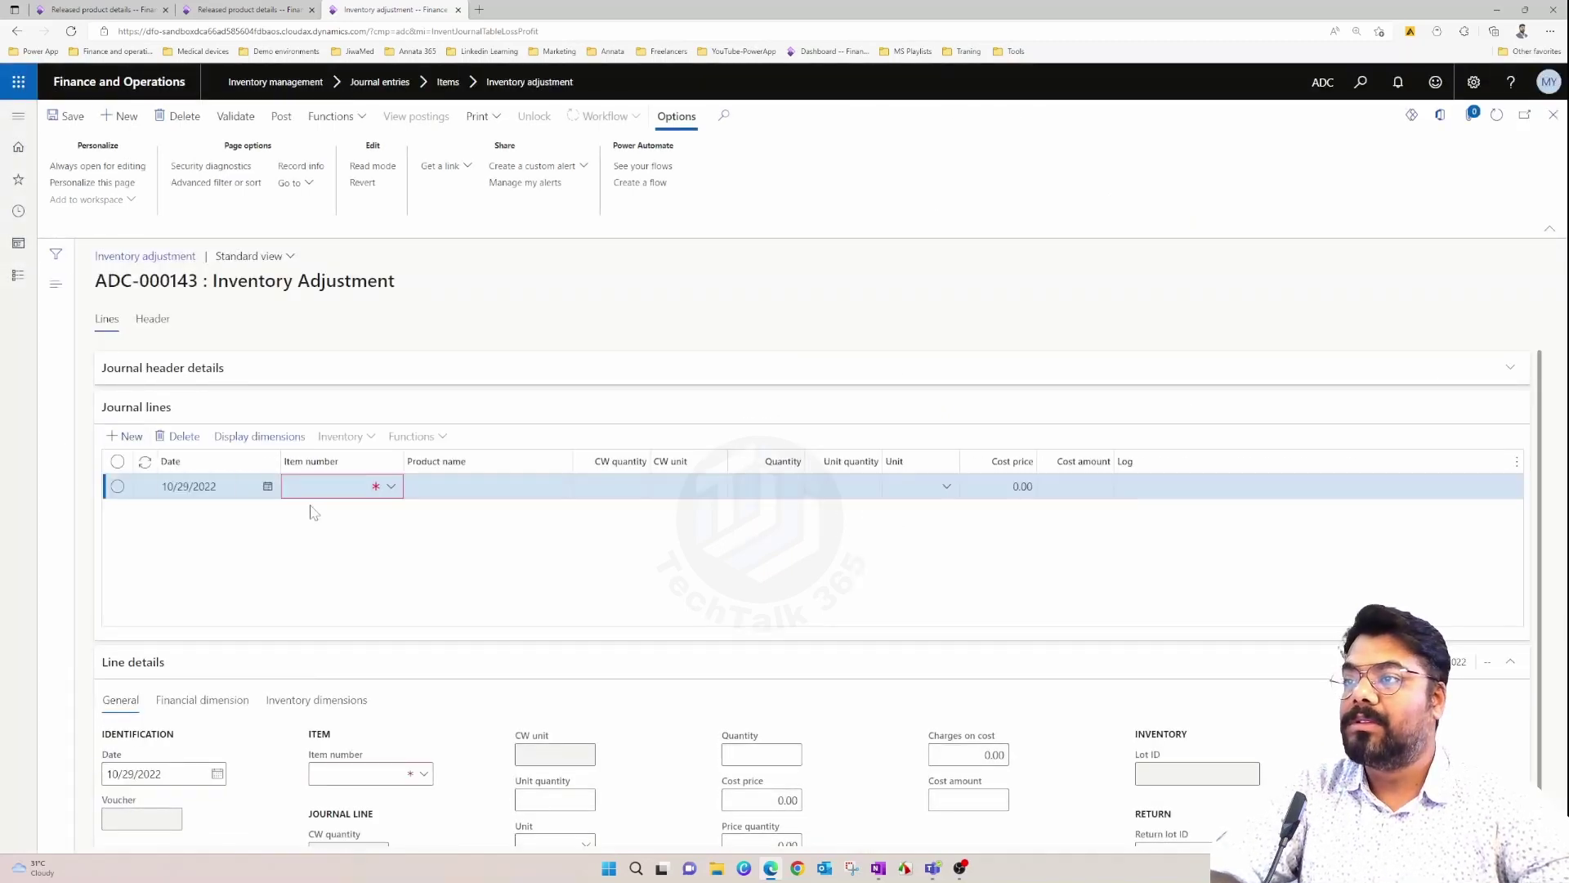
click(310, 490)
text(X004)
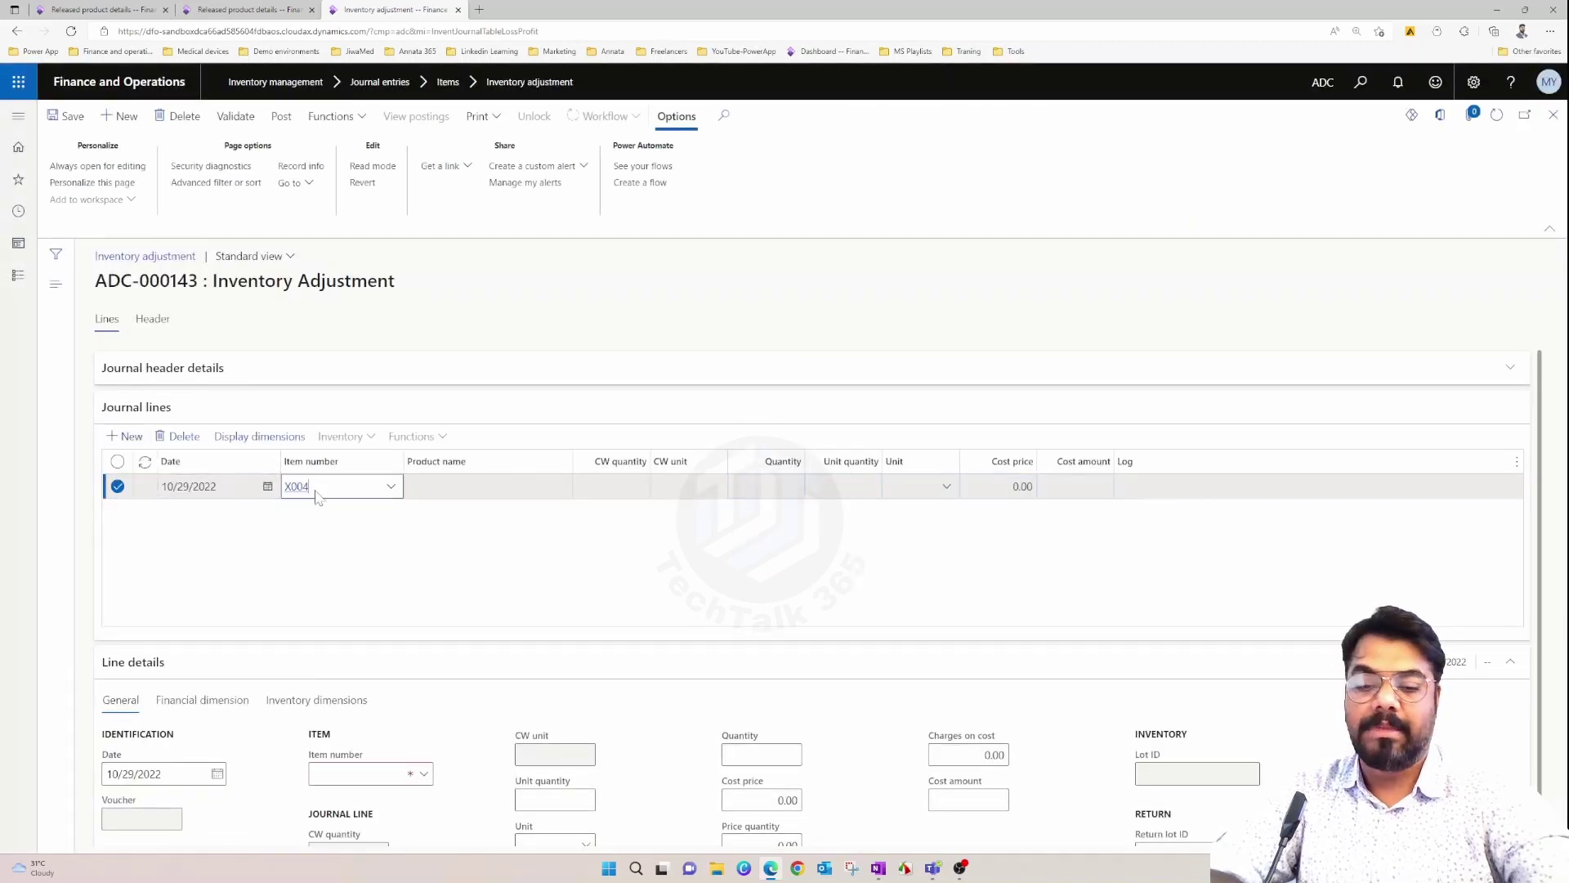
key(Tab)
click(785, 495)
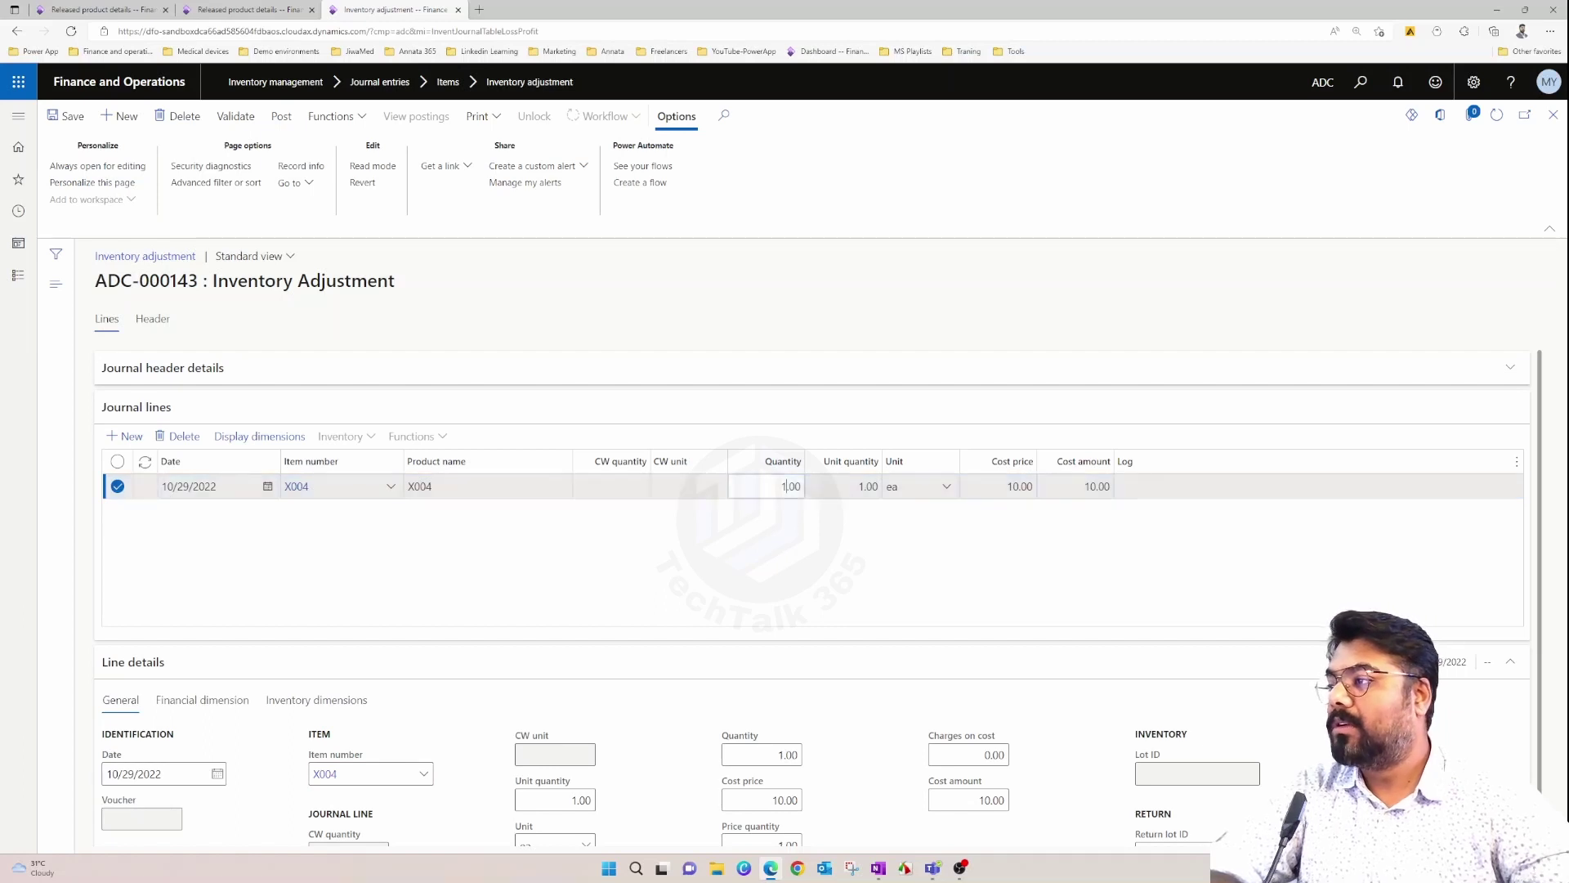
text(0)
click(779, 570)
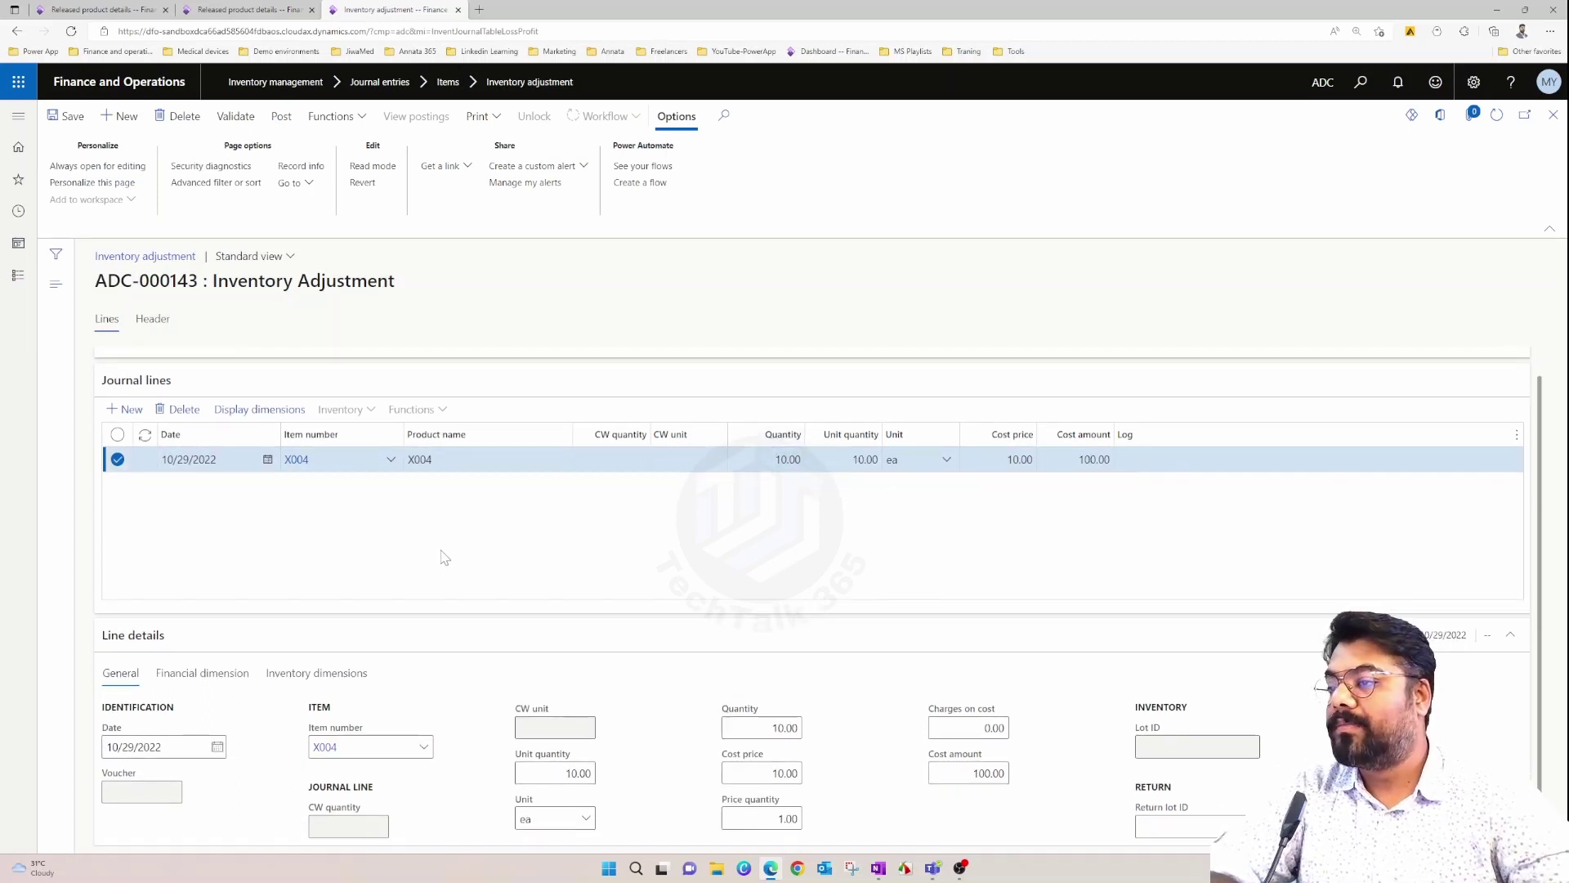
Assign batch BAT-0001 to the X004 line and validate the journal.
click(323, 676)
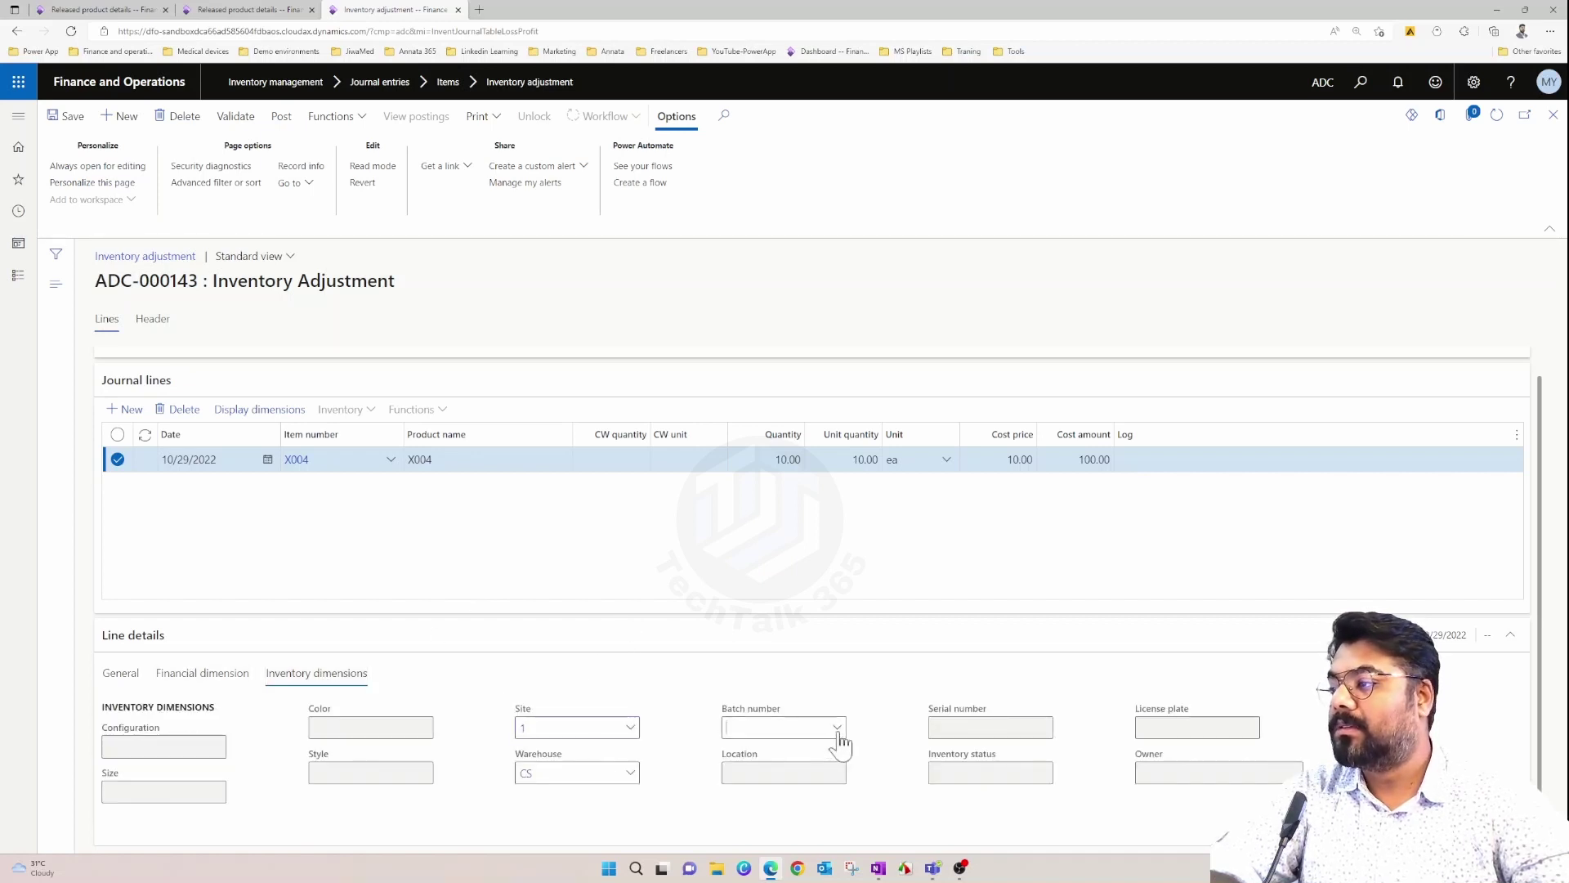
click(836, 729)
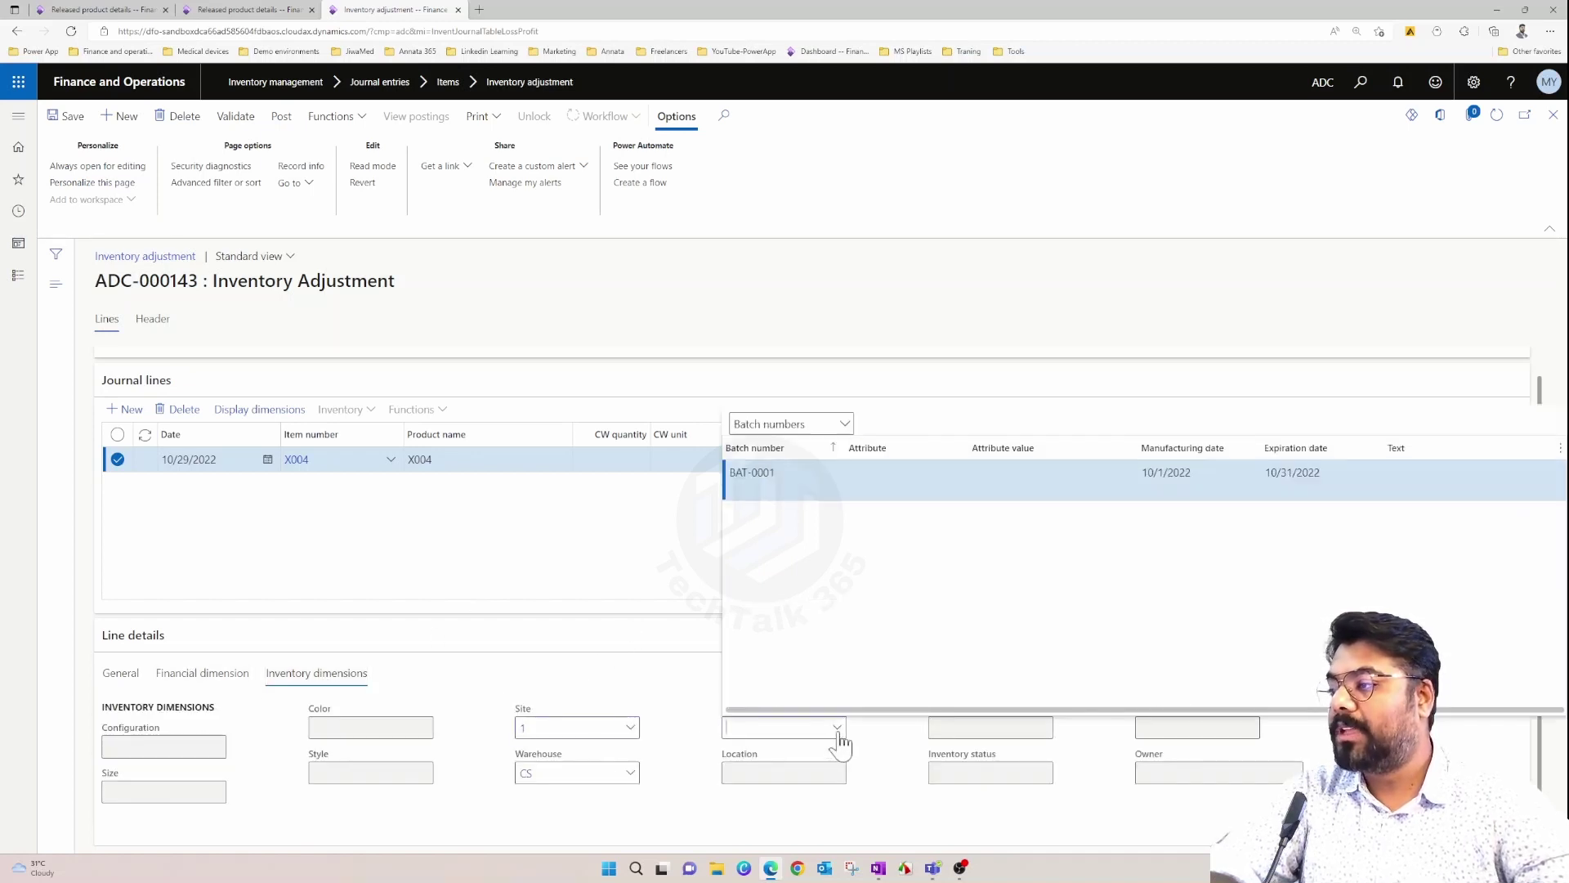
click(812, 477)
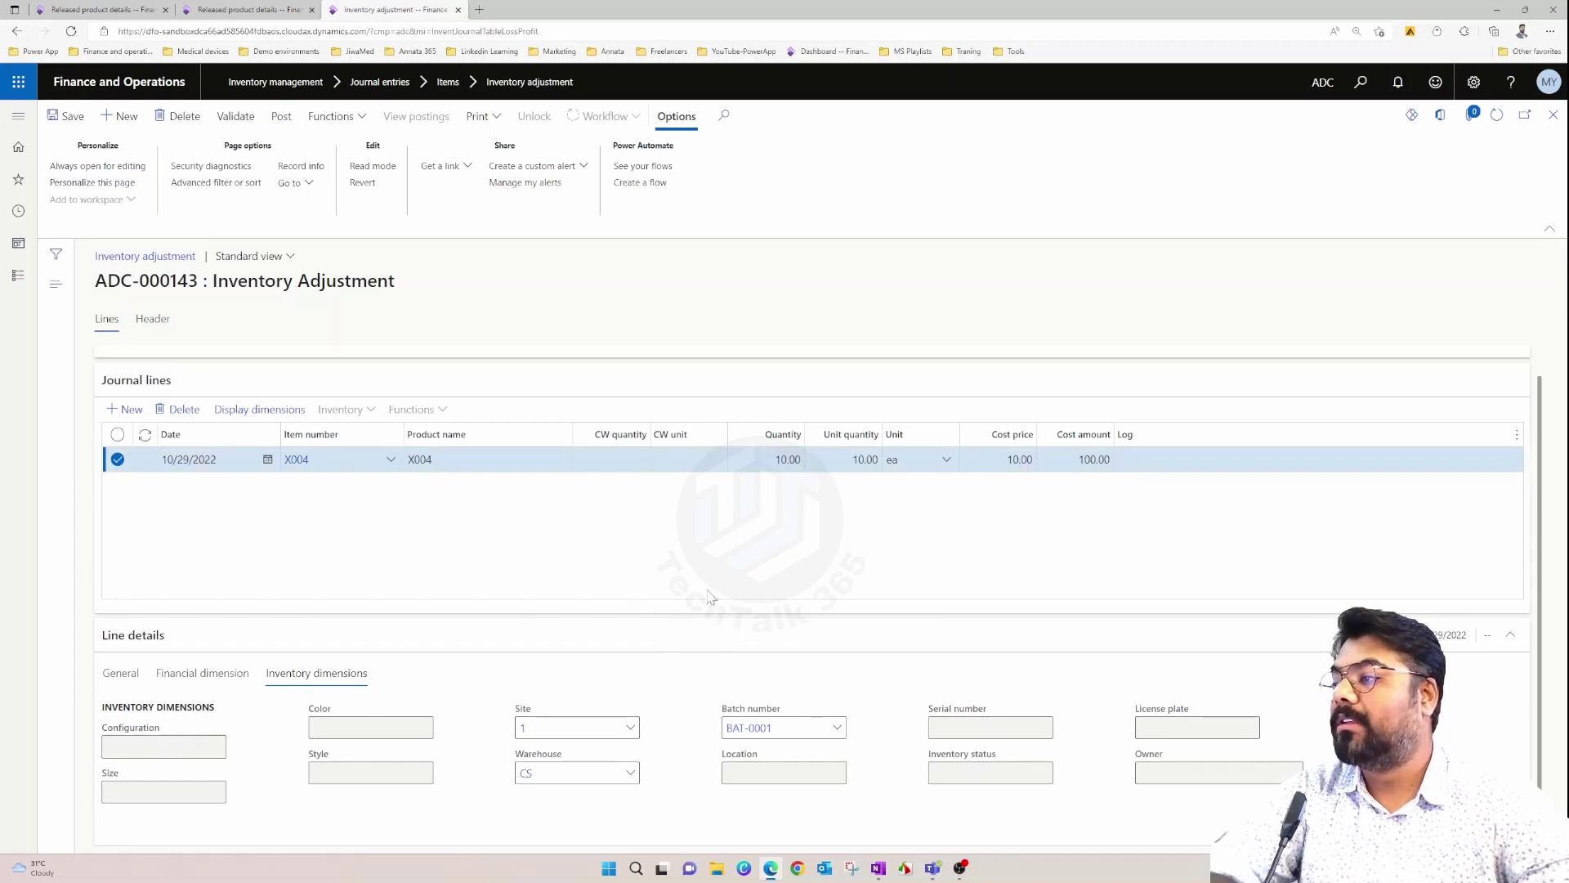
click(241, 117)
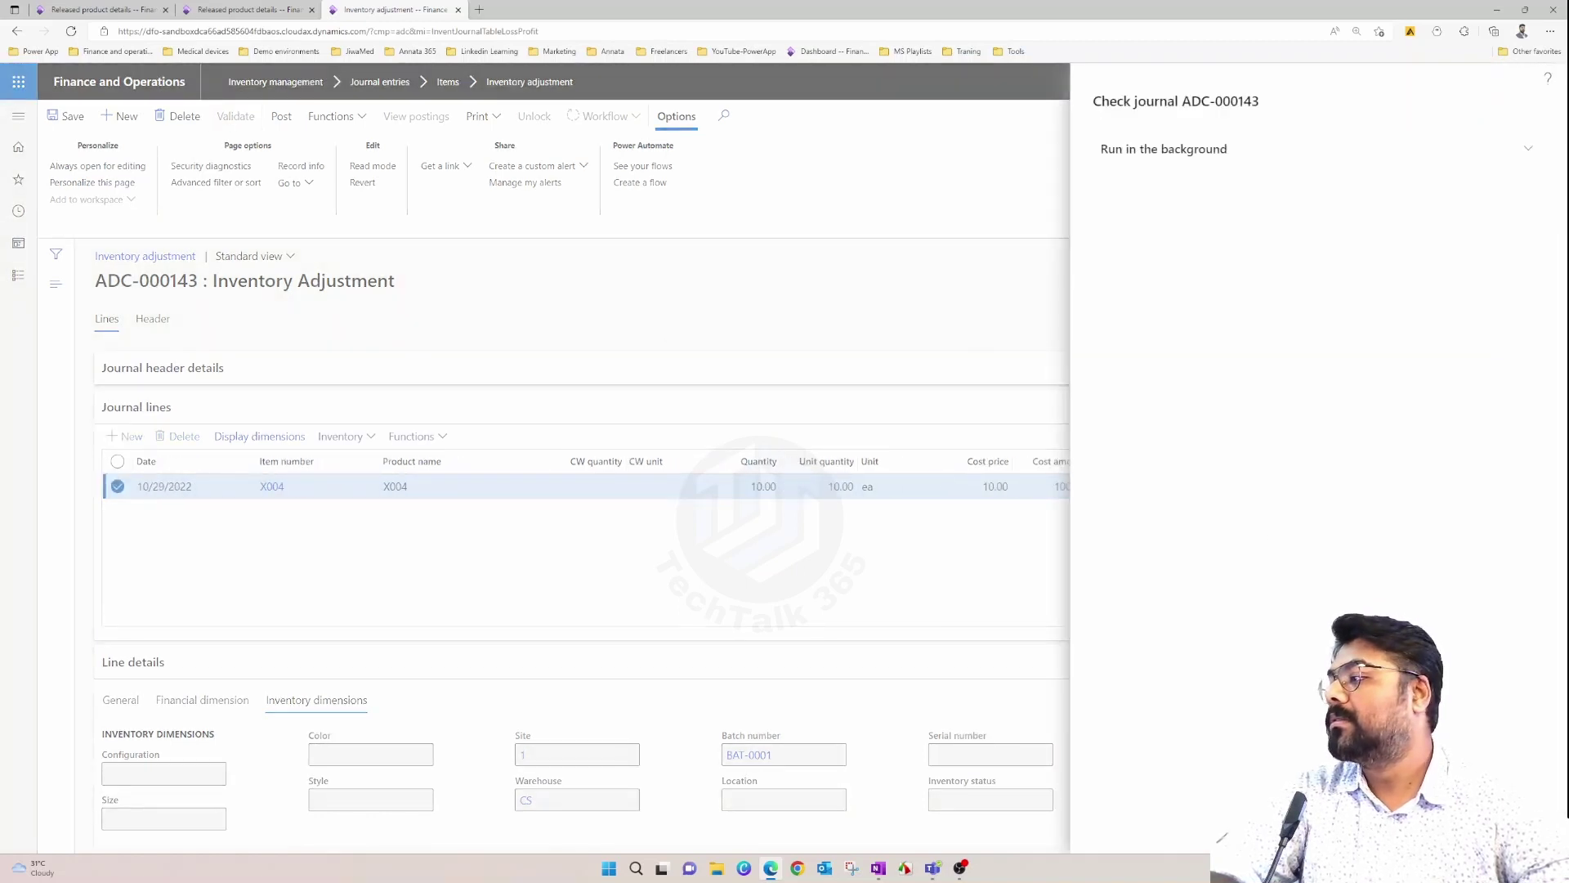
Run the check on journal ADC-000143, post it, and return to the home dashboard.
key(Return)
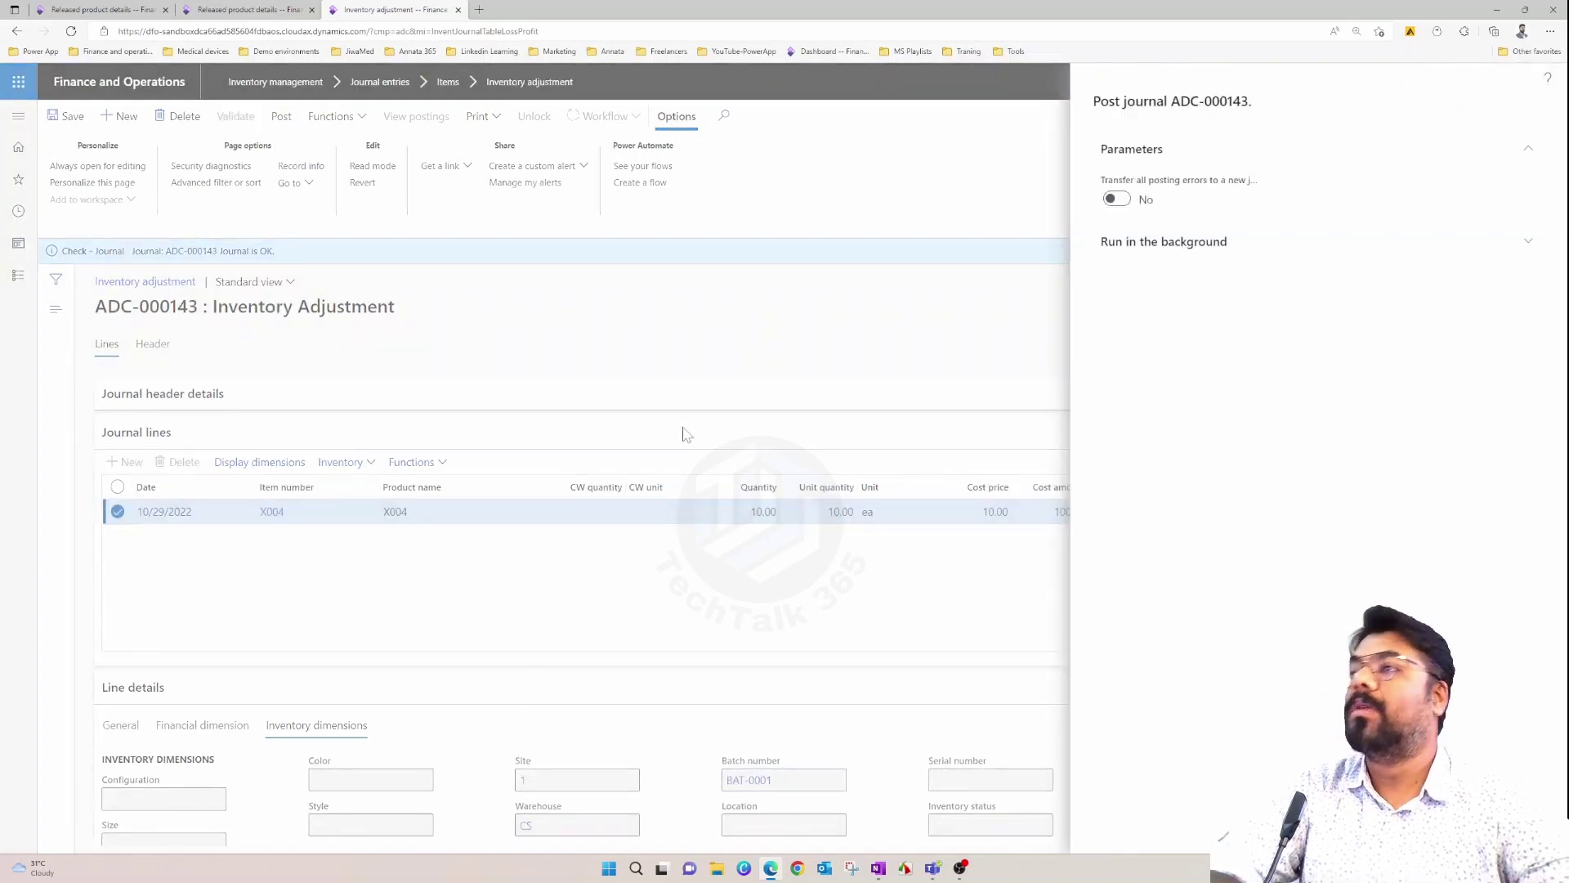
key(Return)
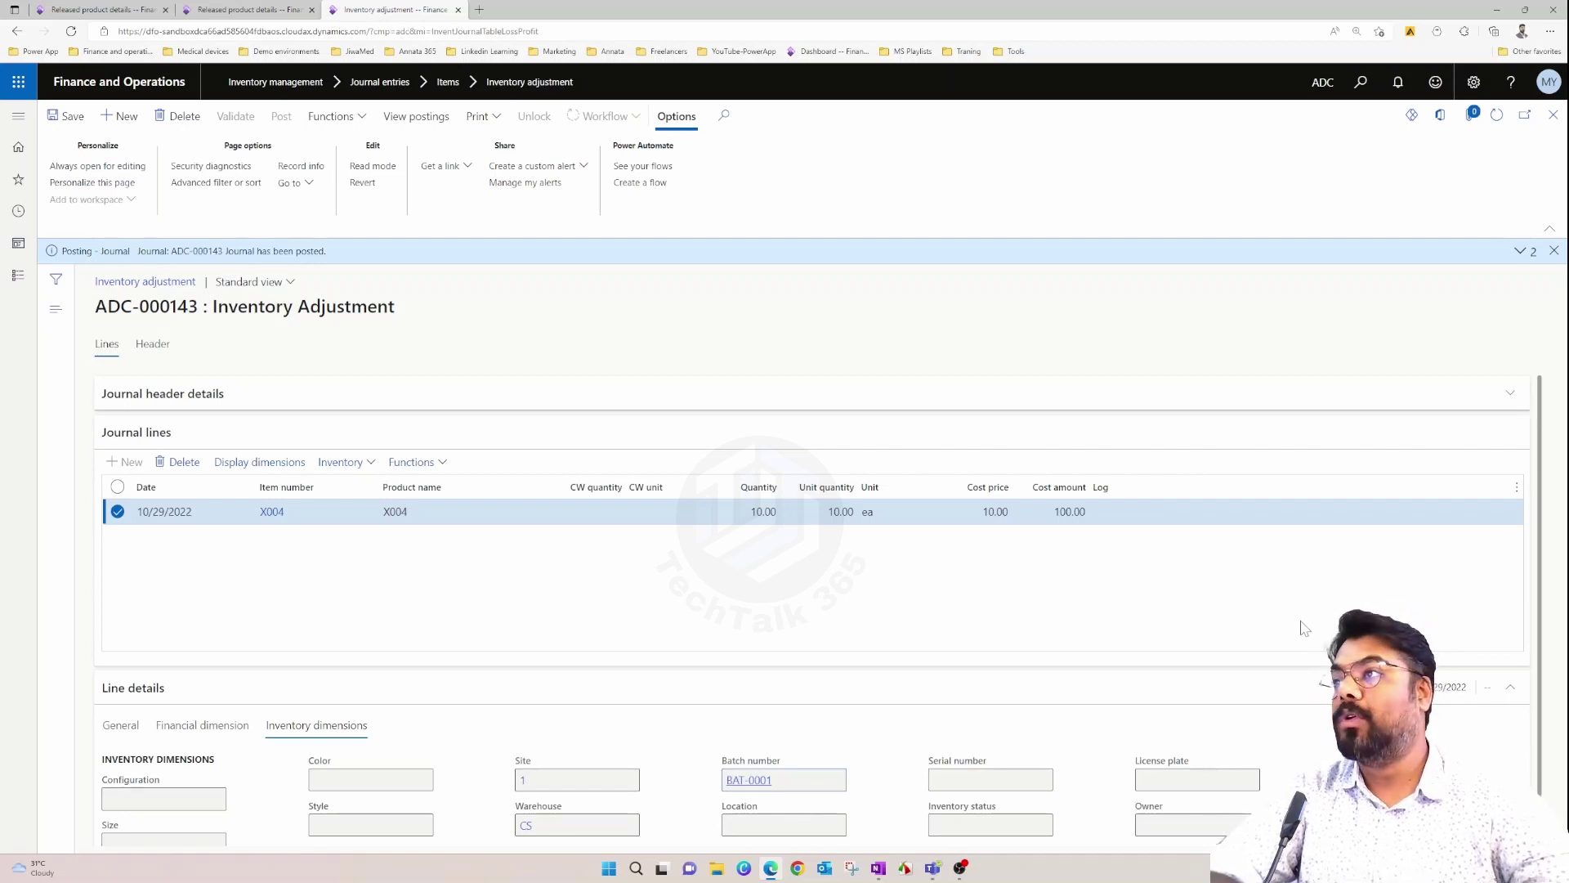
click(118, 82)
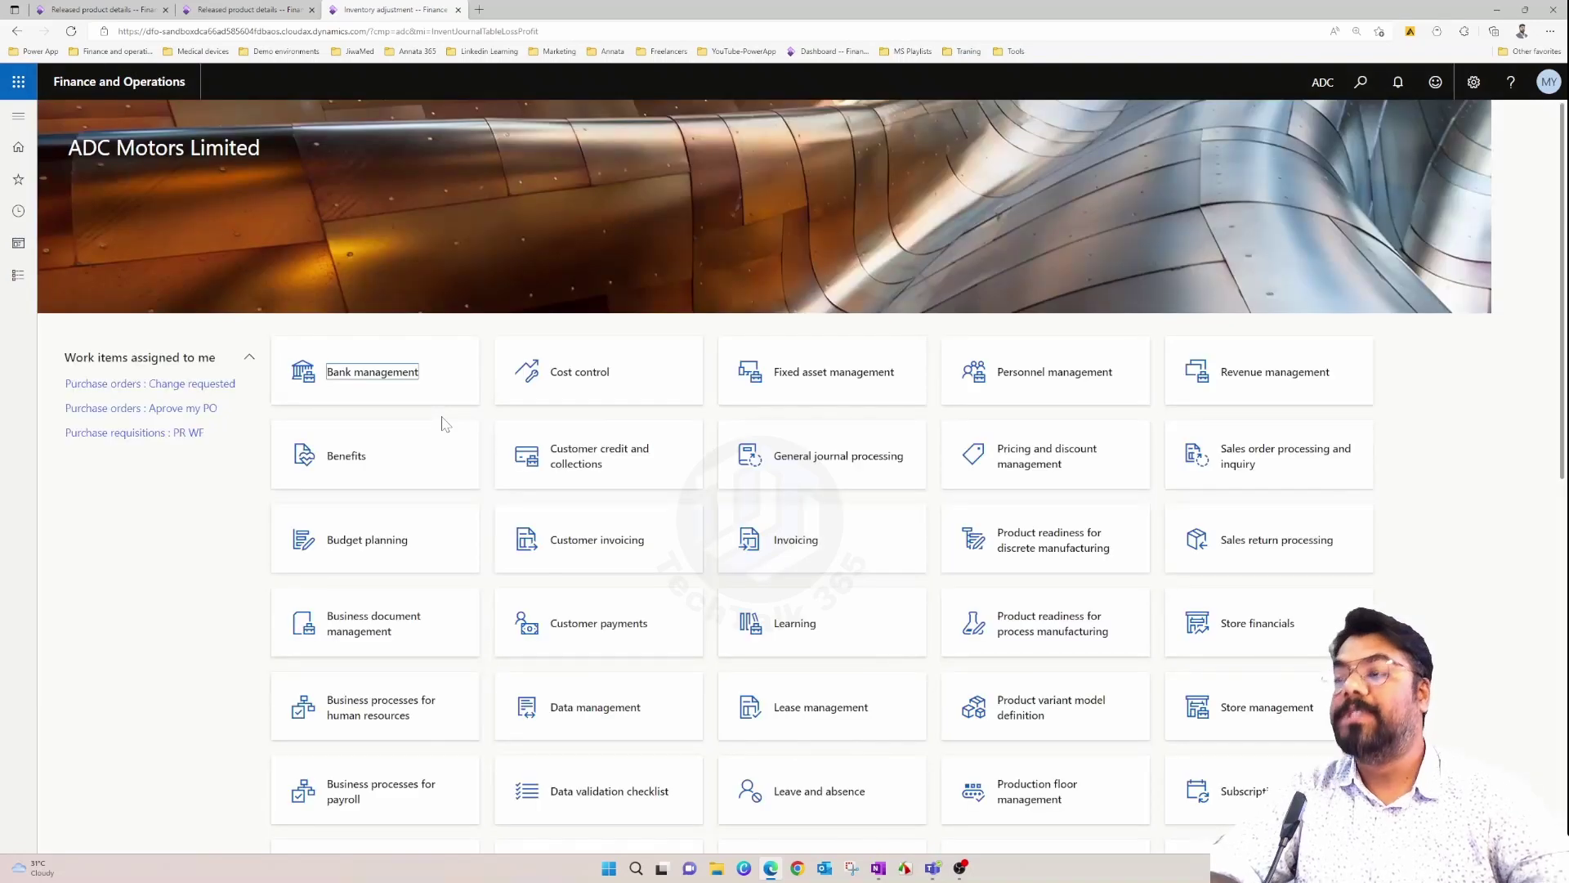
Navigate Inventory management > Setup > Quality control to the Quality associations page.
click(14, 121)
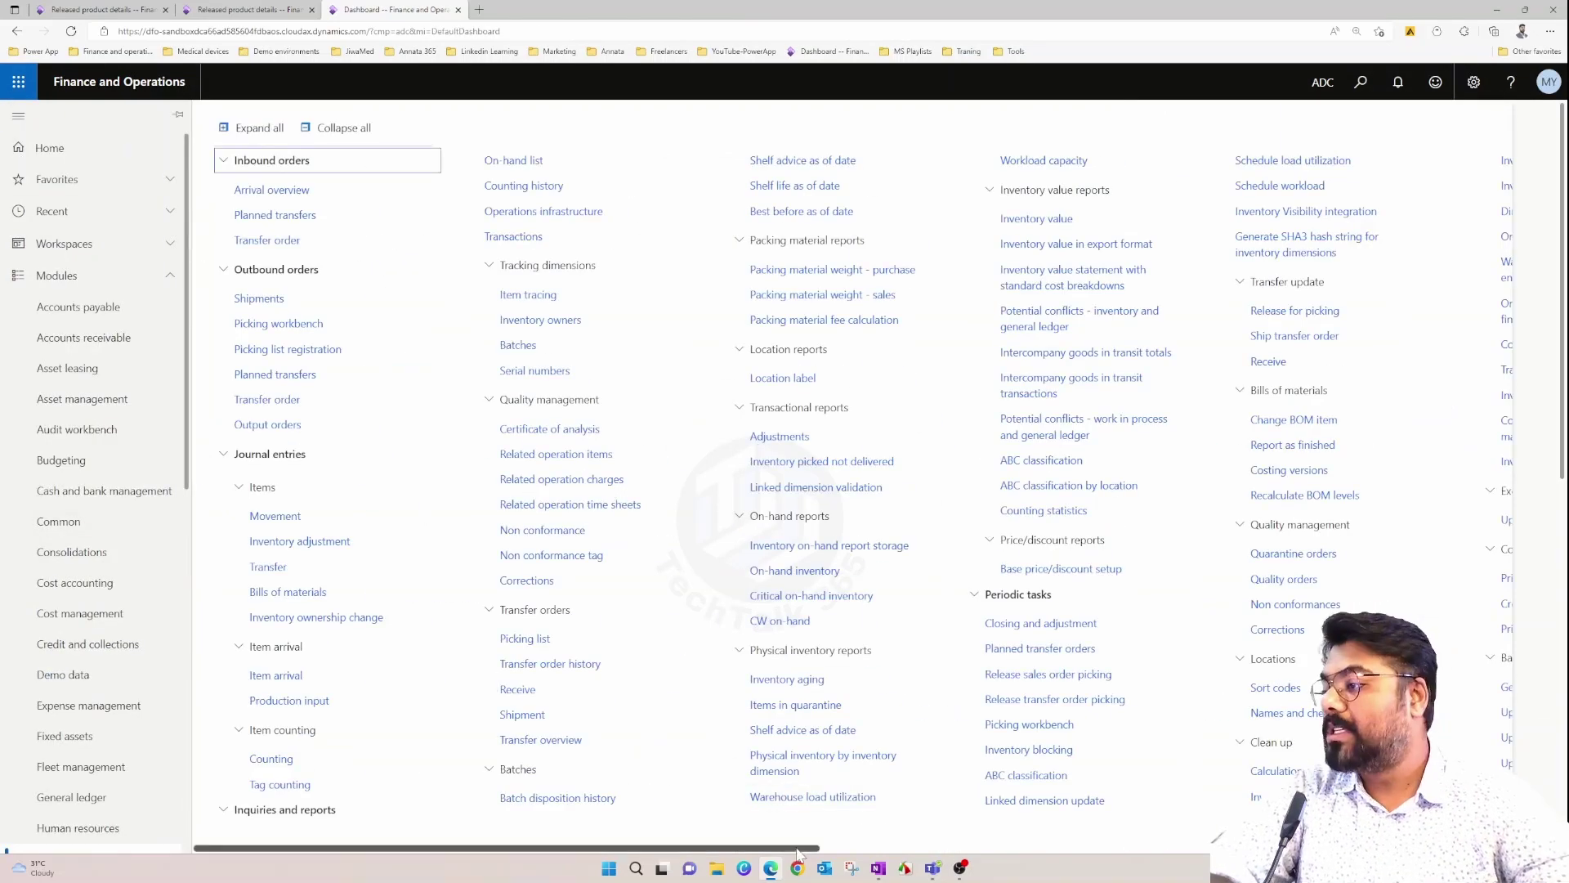
drag(799, 854, 827, 858)
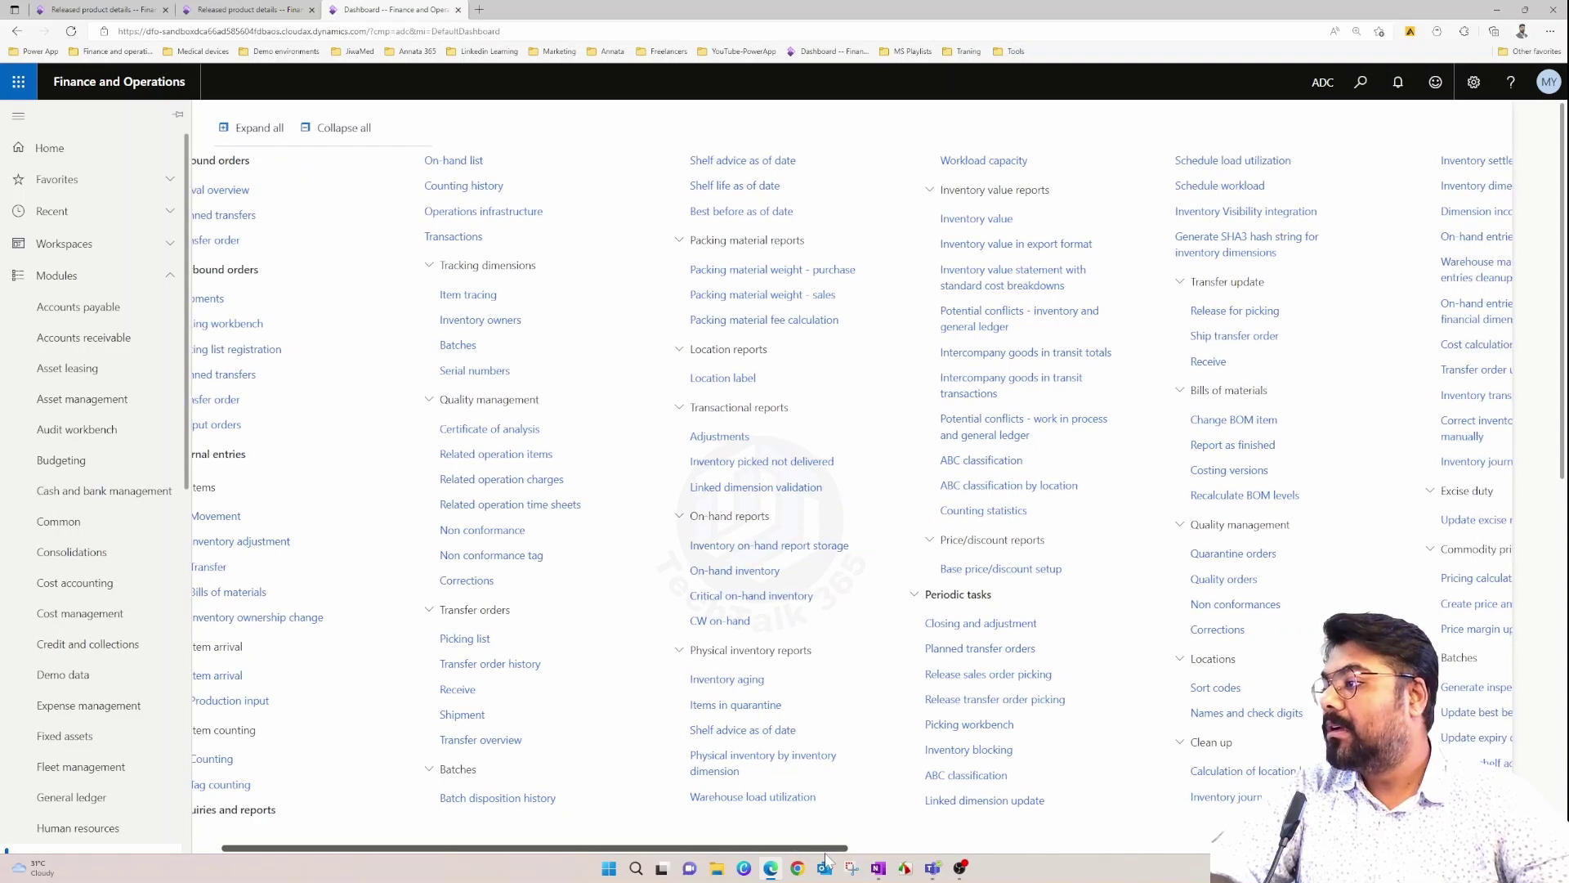
scroll(98, 563, down, 4)
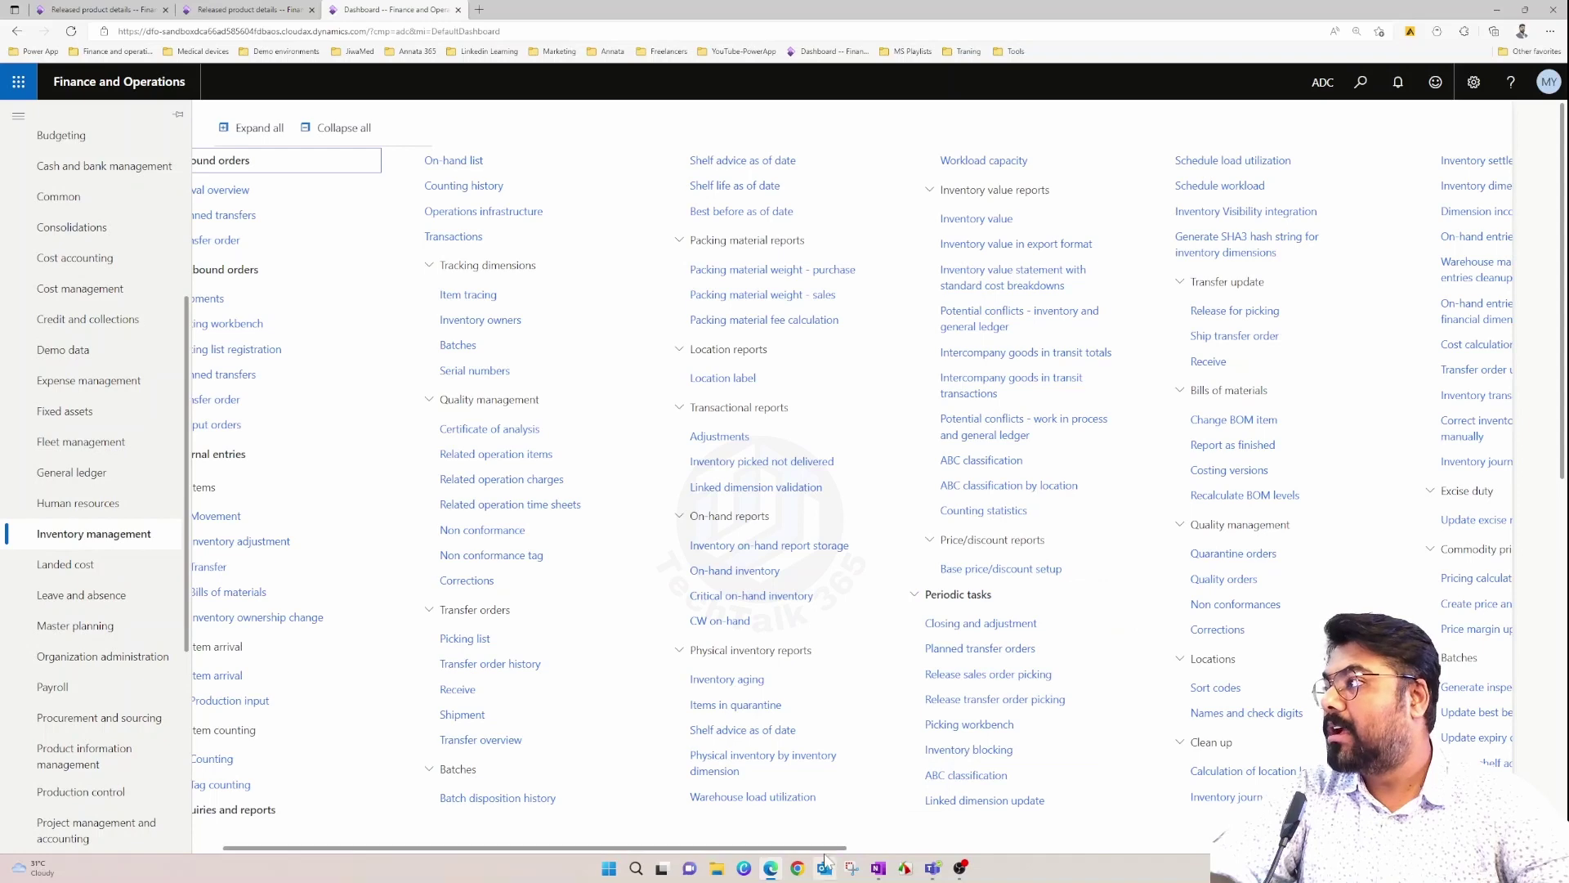
scroll(801, 793, right, 10)
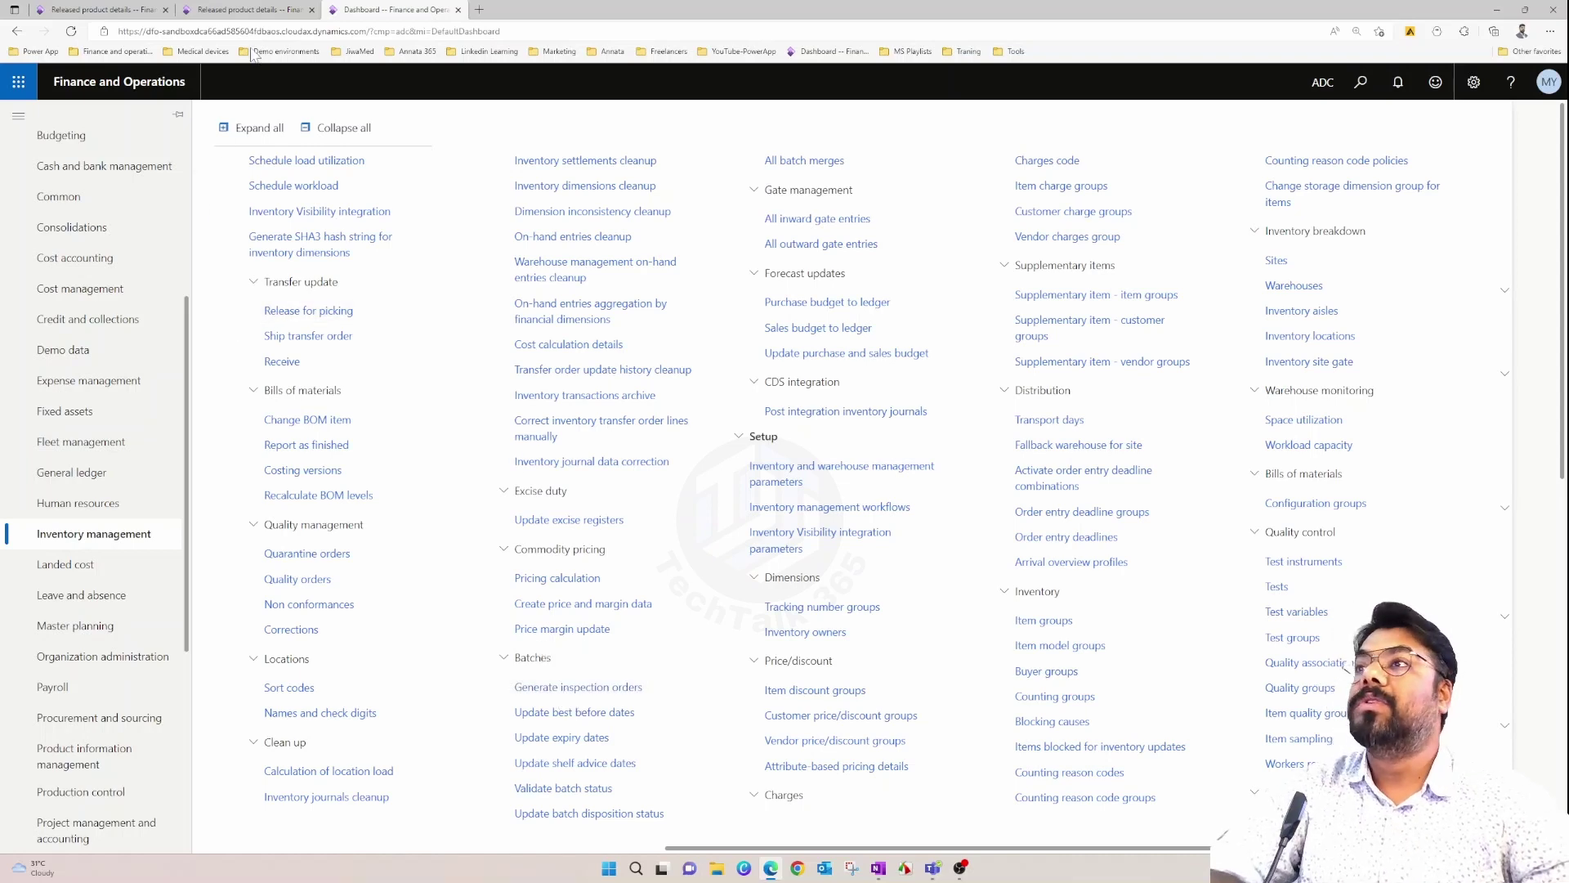
click(245, 10)
scroll(212, 431, up, 5)
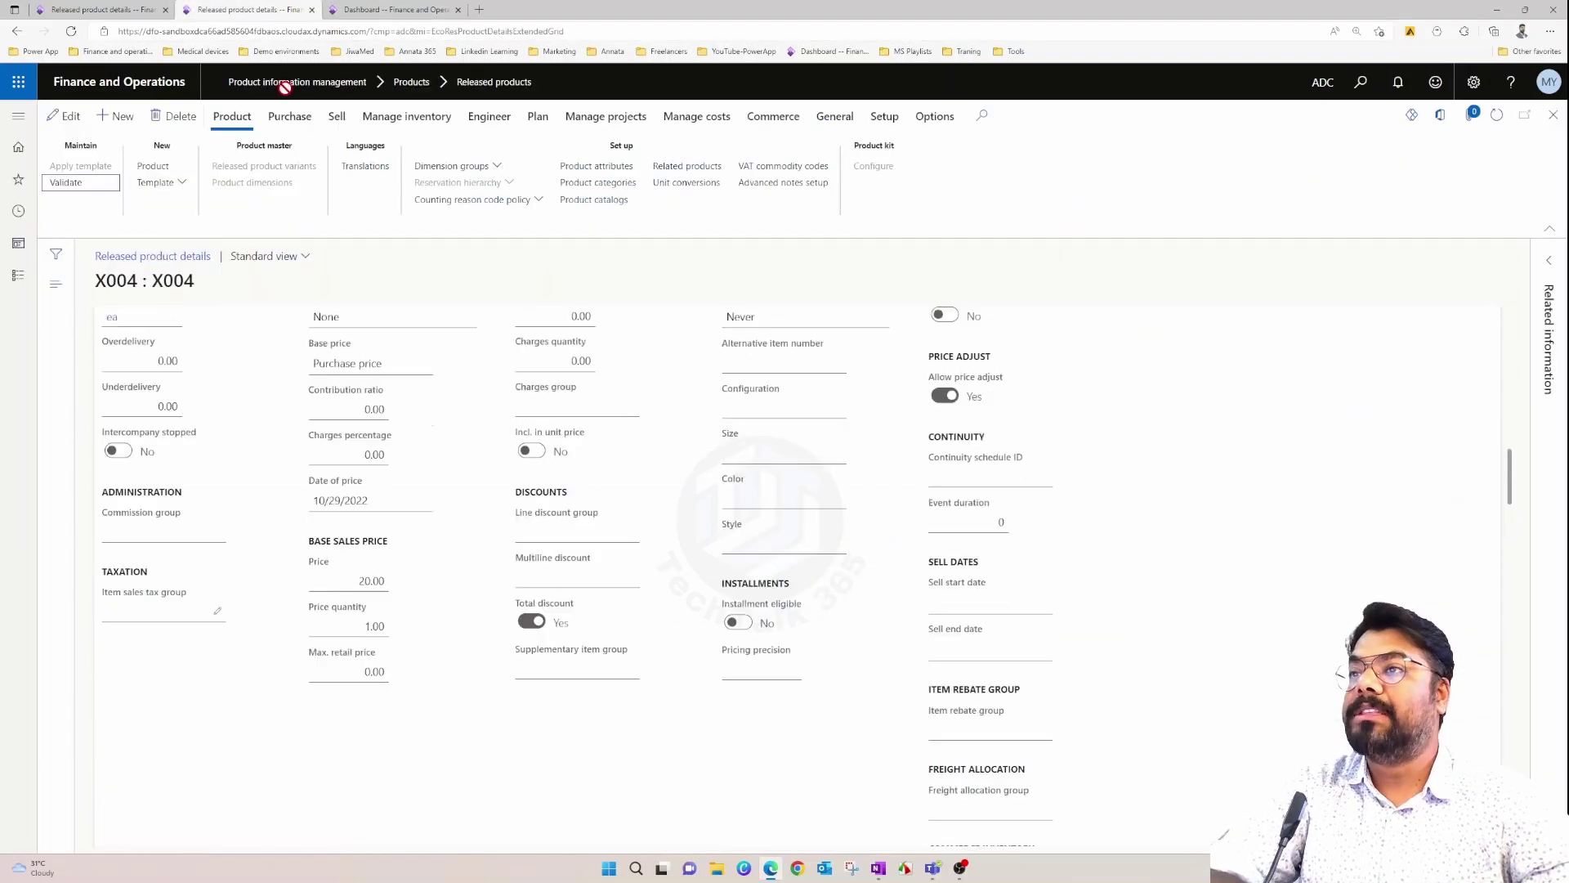
click(393, 9)
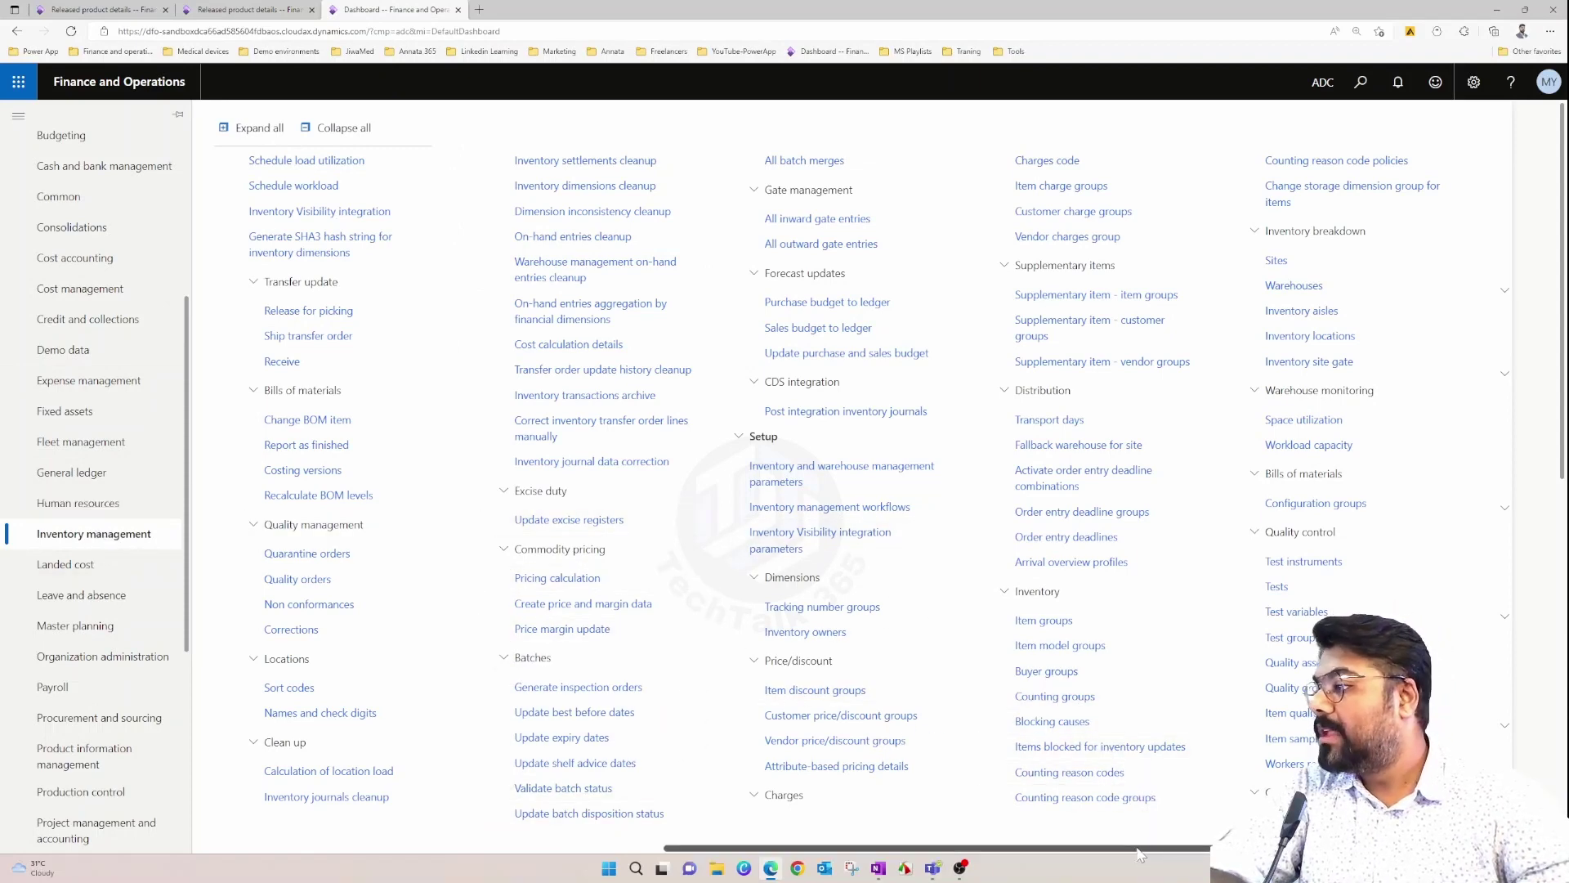
scroll(1141, 854, right, 3)
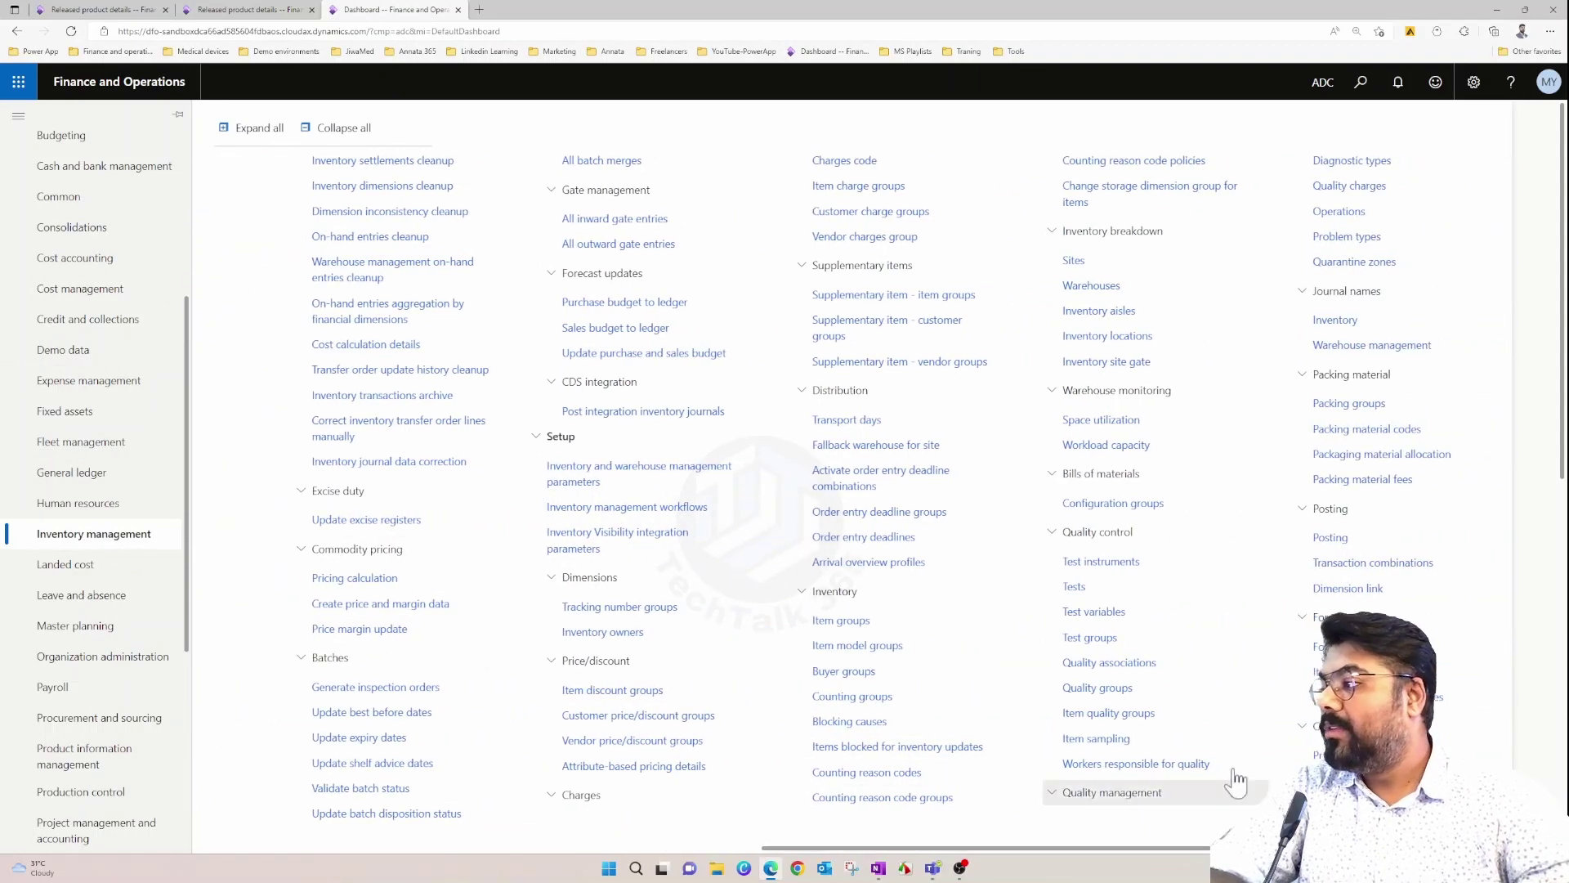
click(1113, 664)
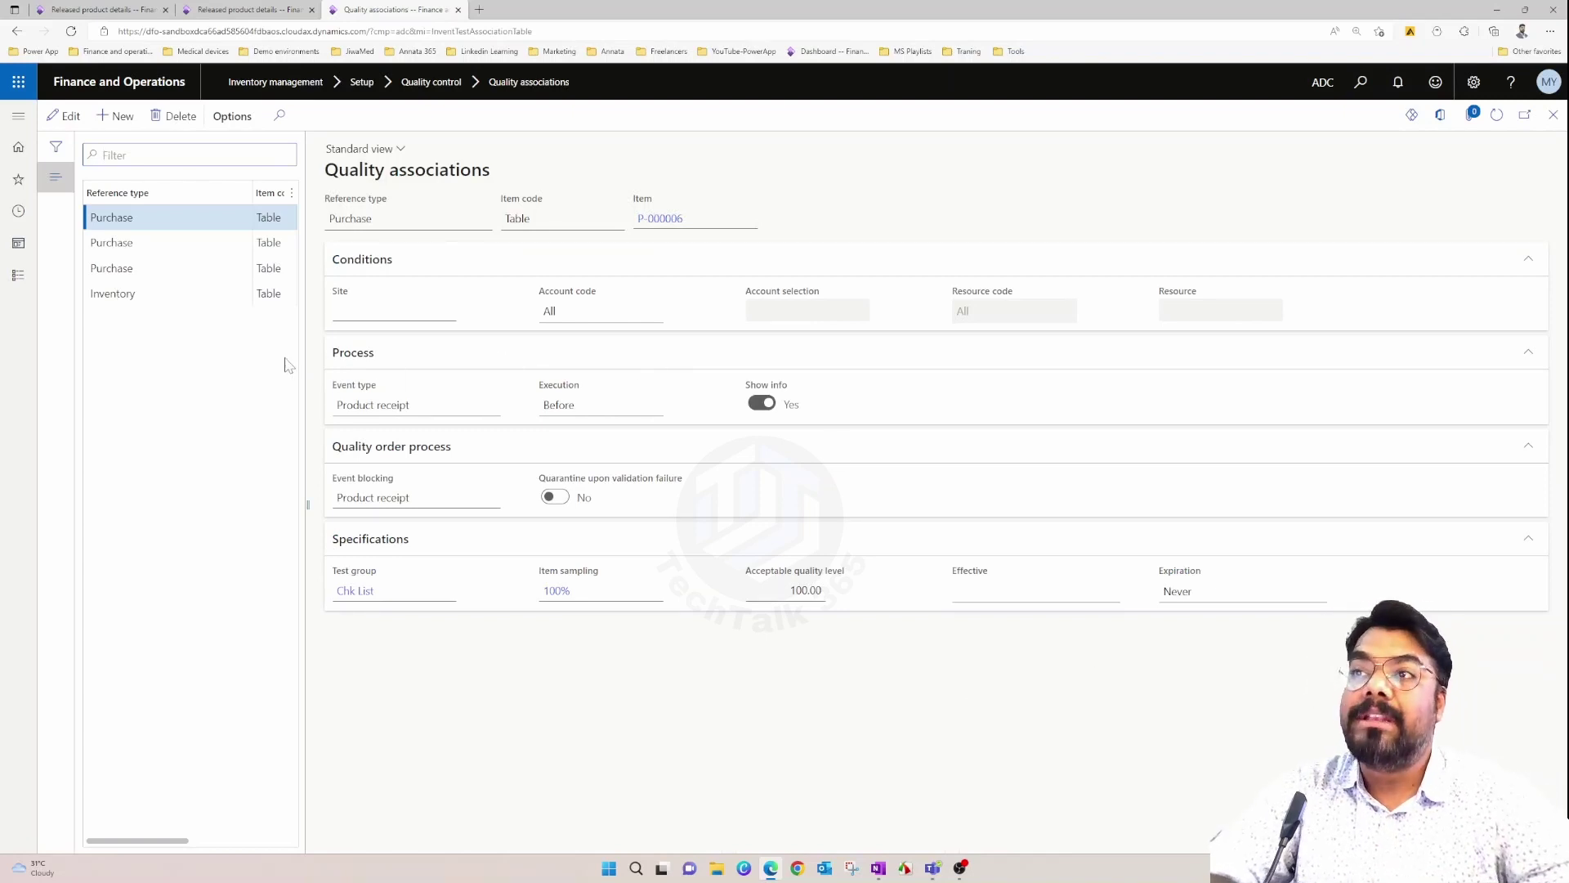
Review the three existing Purchase quality associations.
click(182, 248)
click(183, 275)
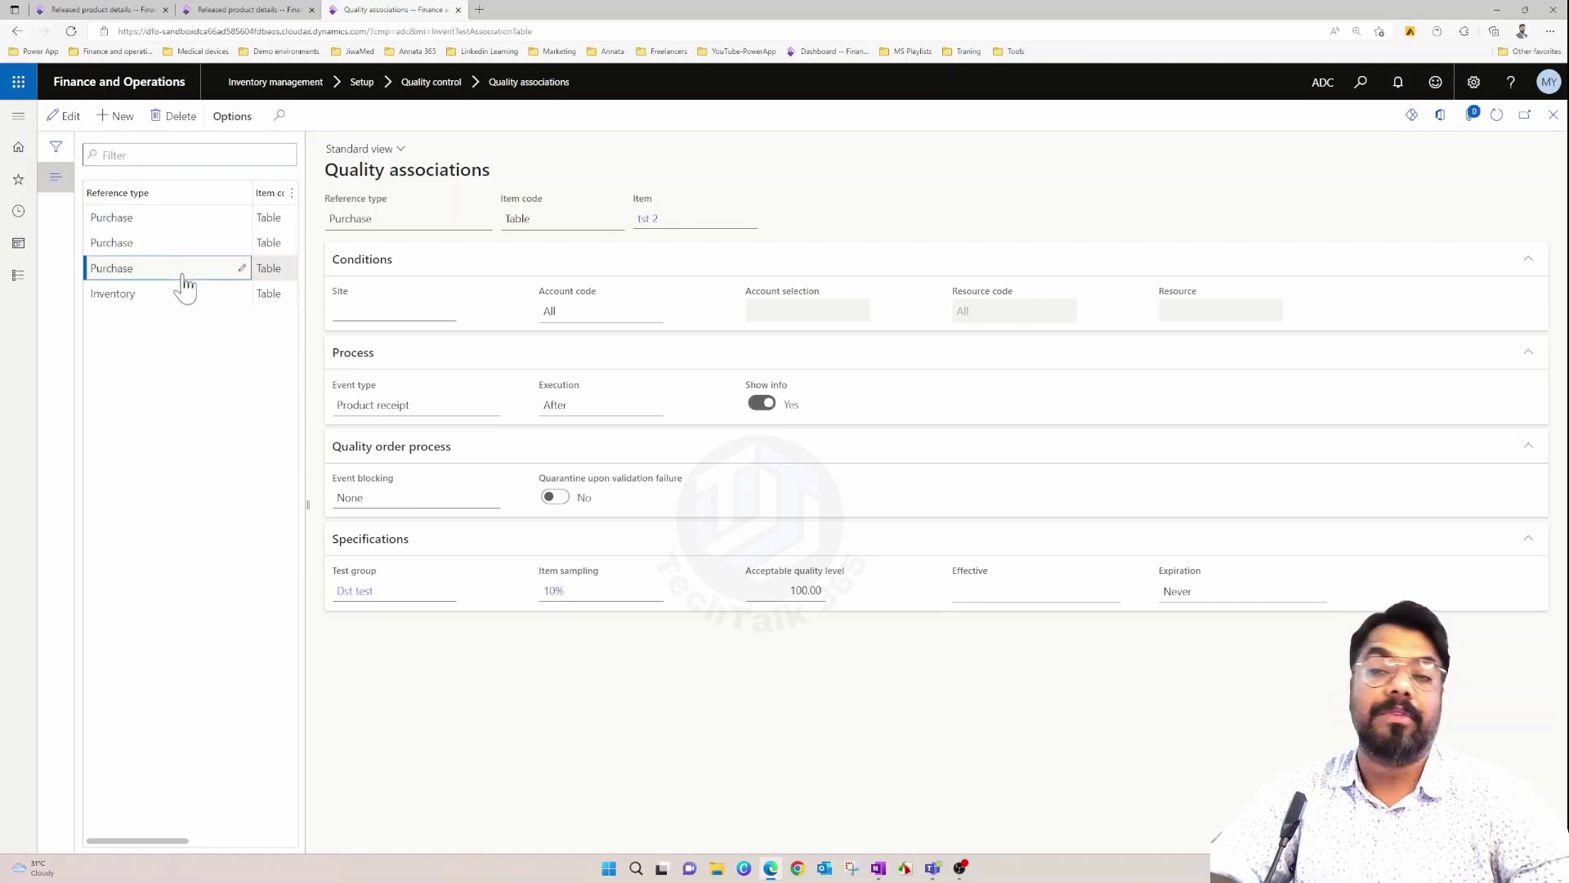
click(182, 221)
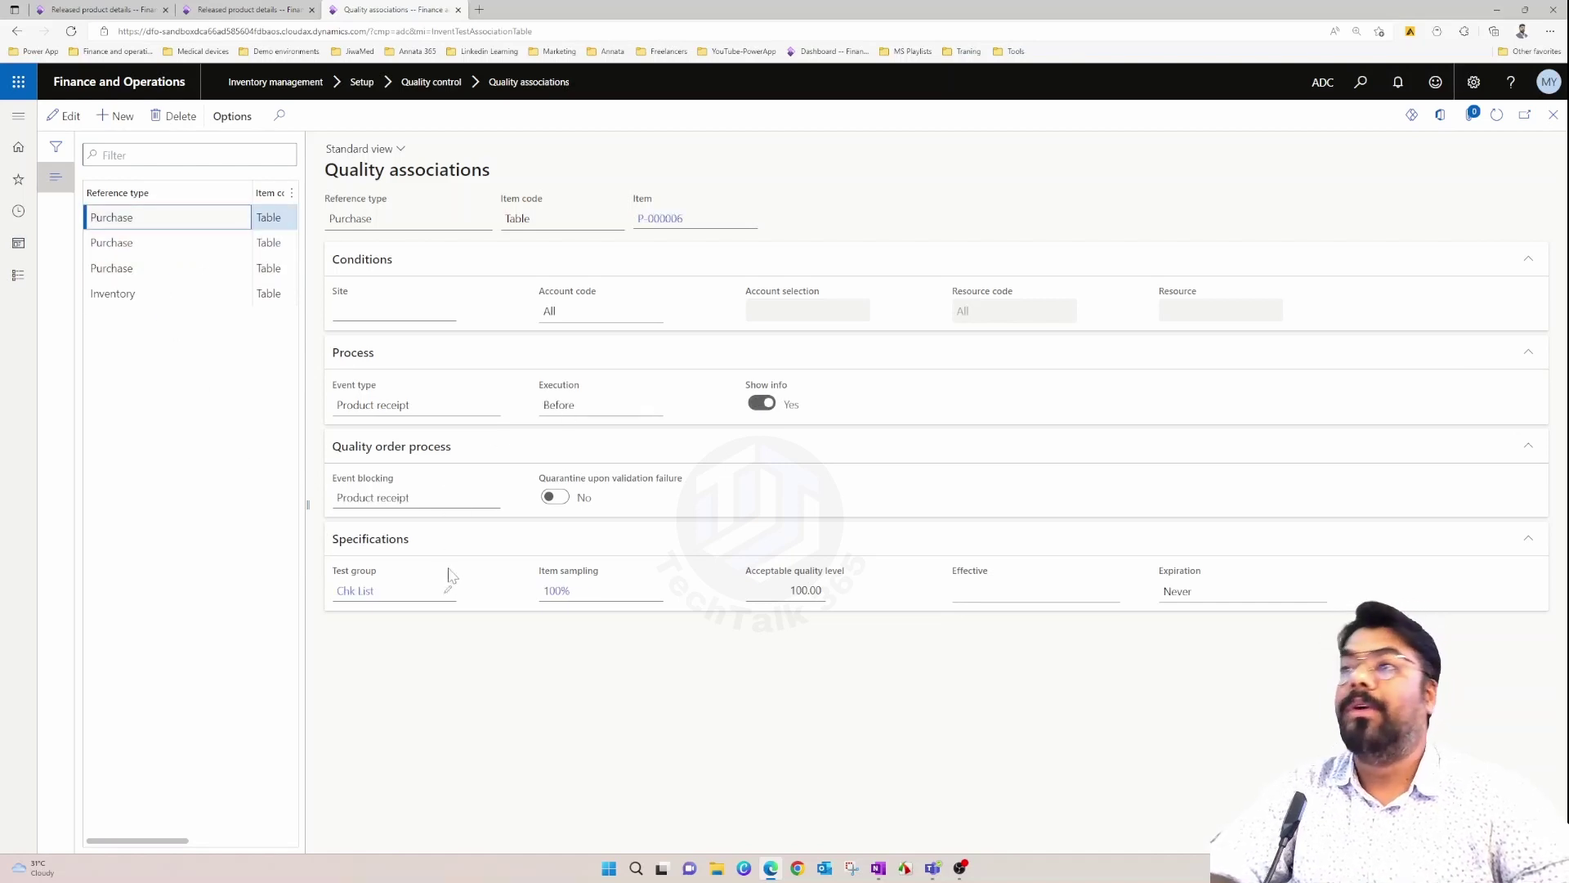
Start a new quality association with reference type Inventory.
click(120, 116)
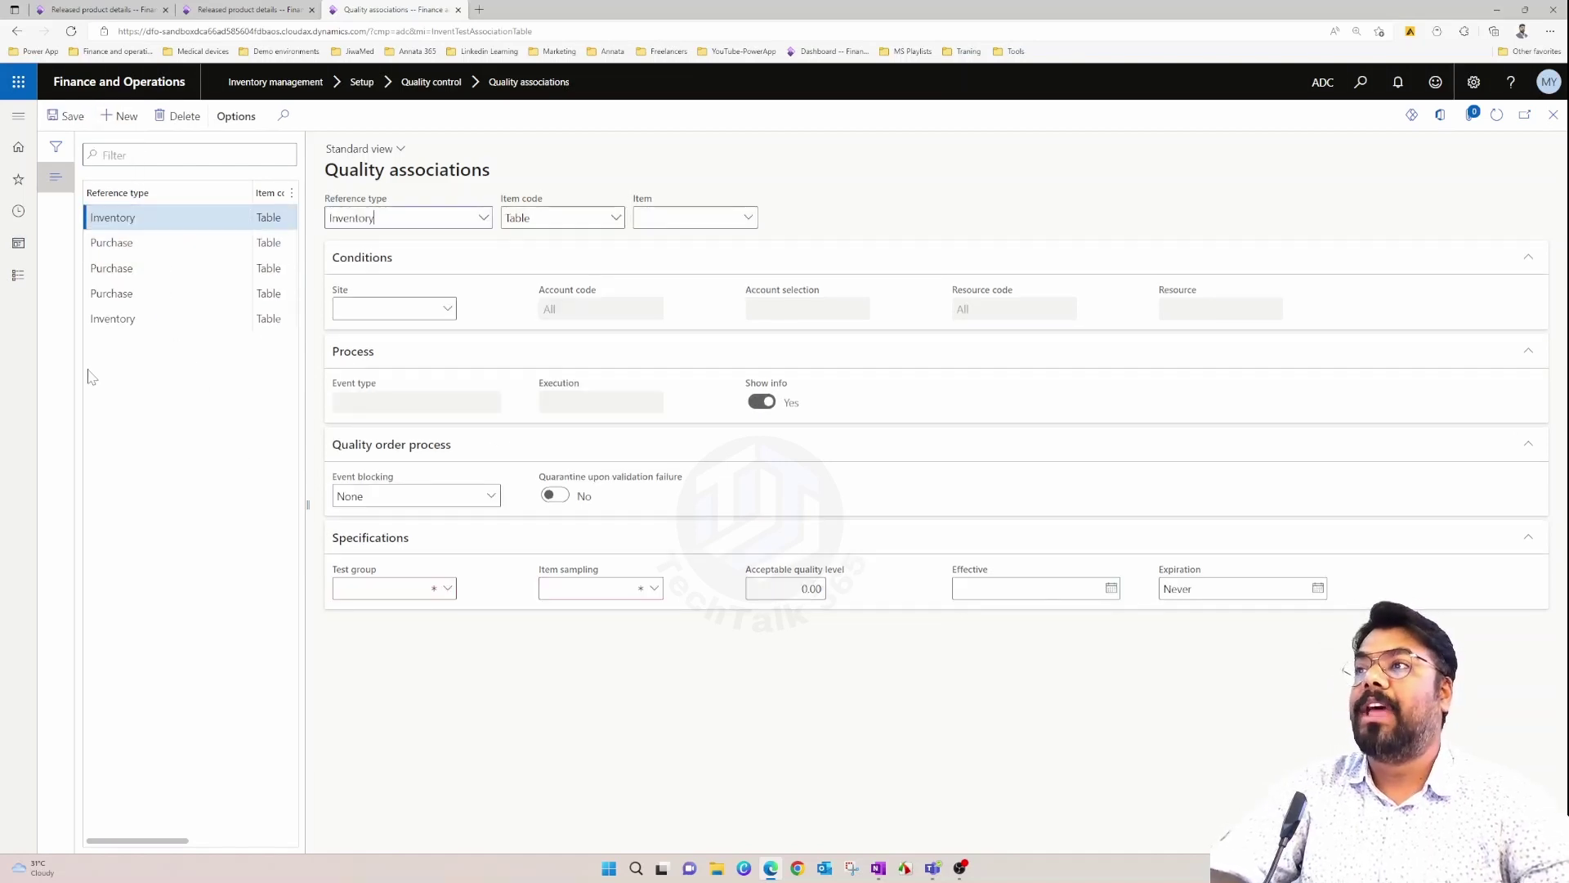
click(483, 217)
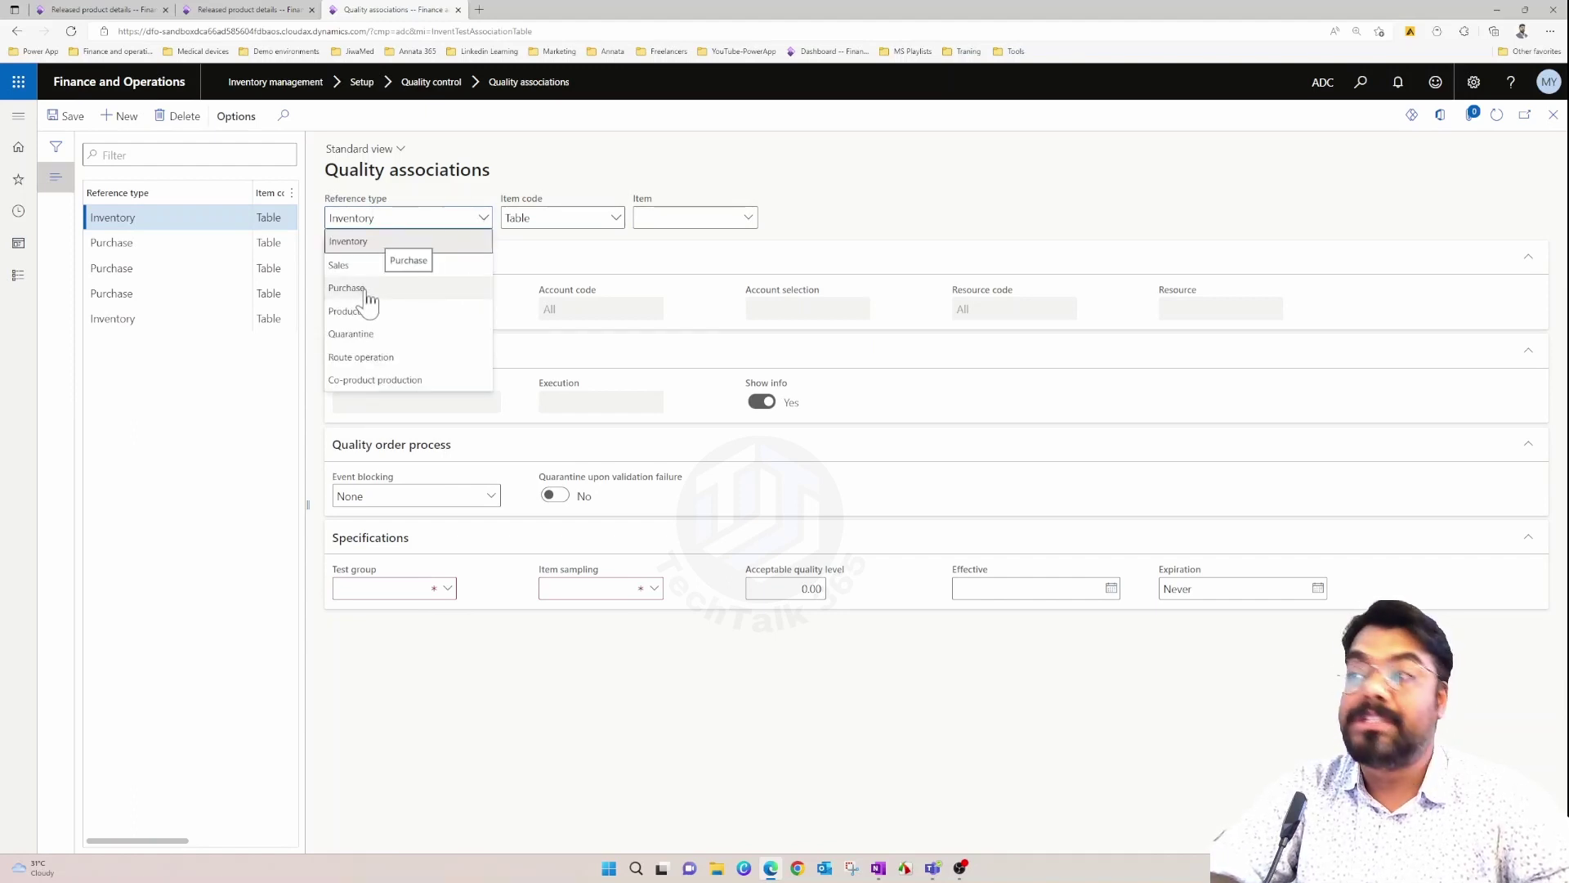
click(385, 245)
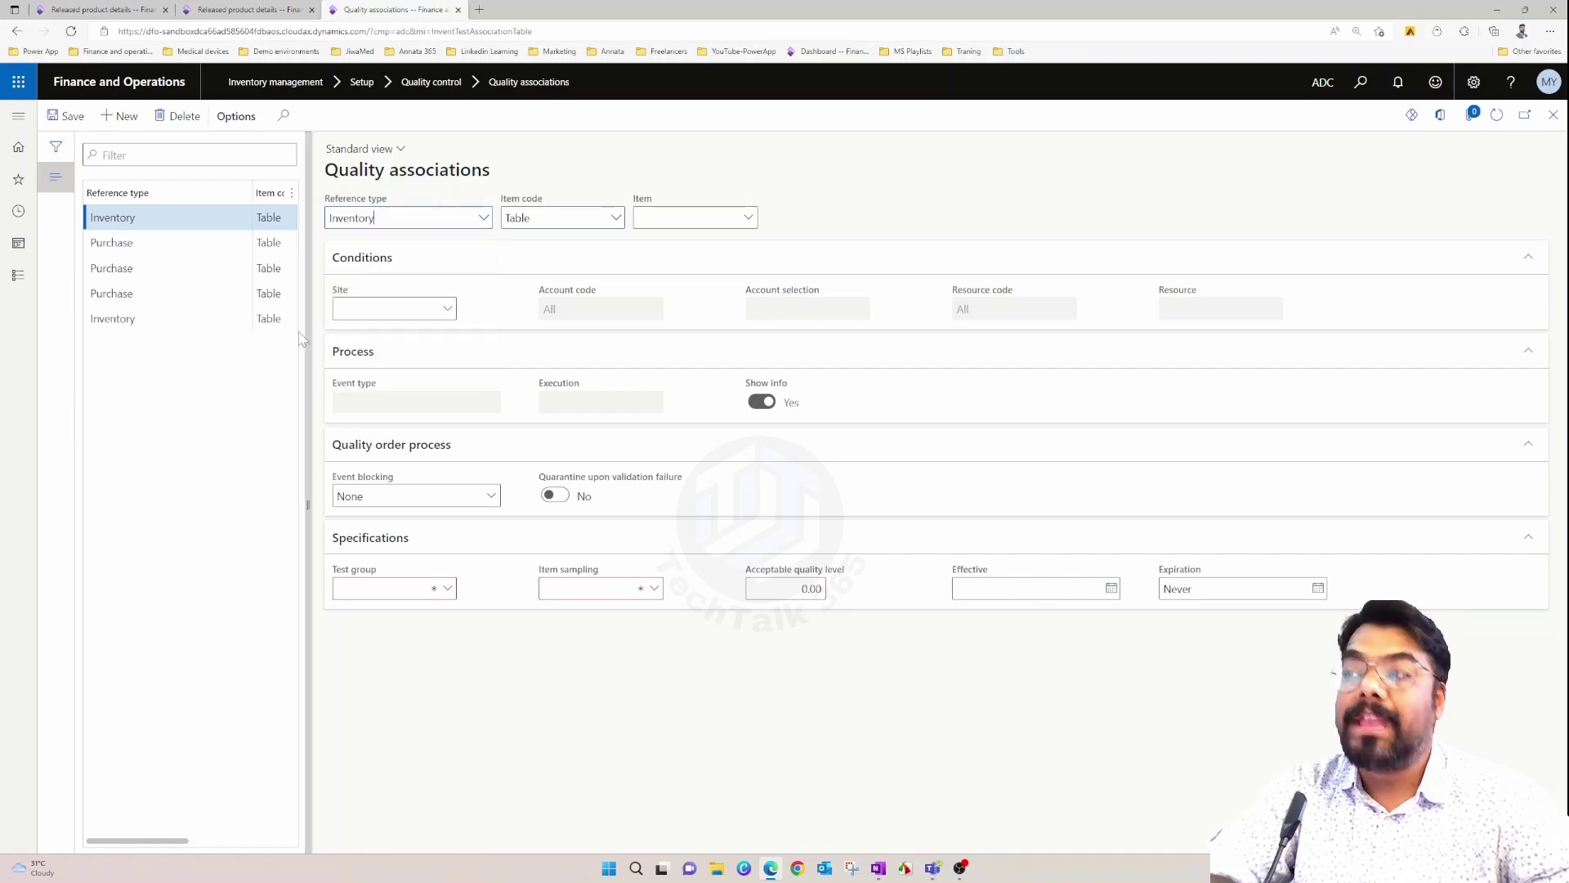
click(487, 221)
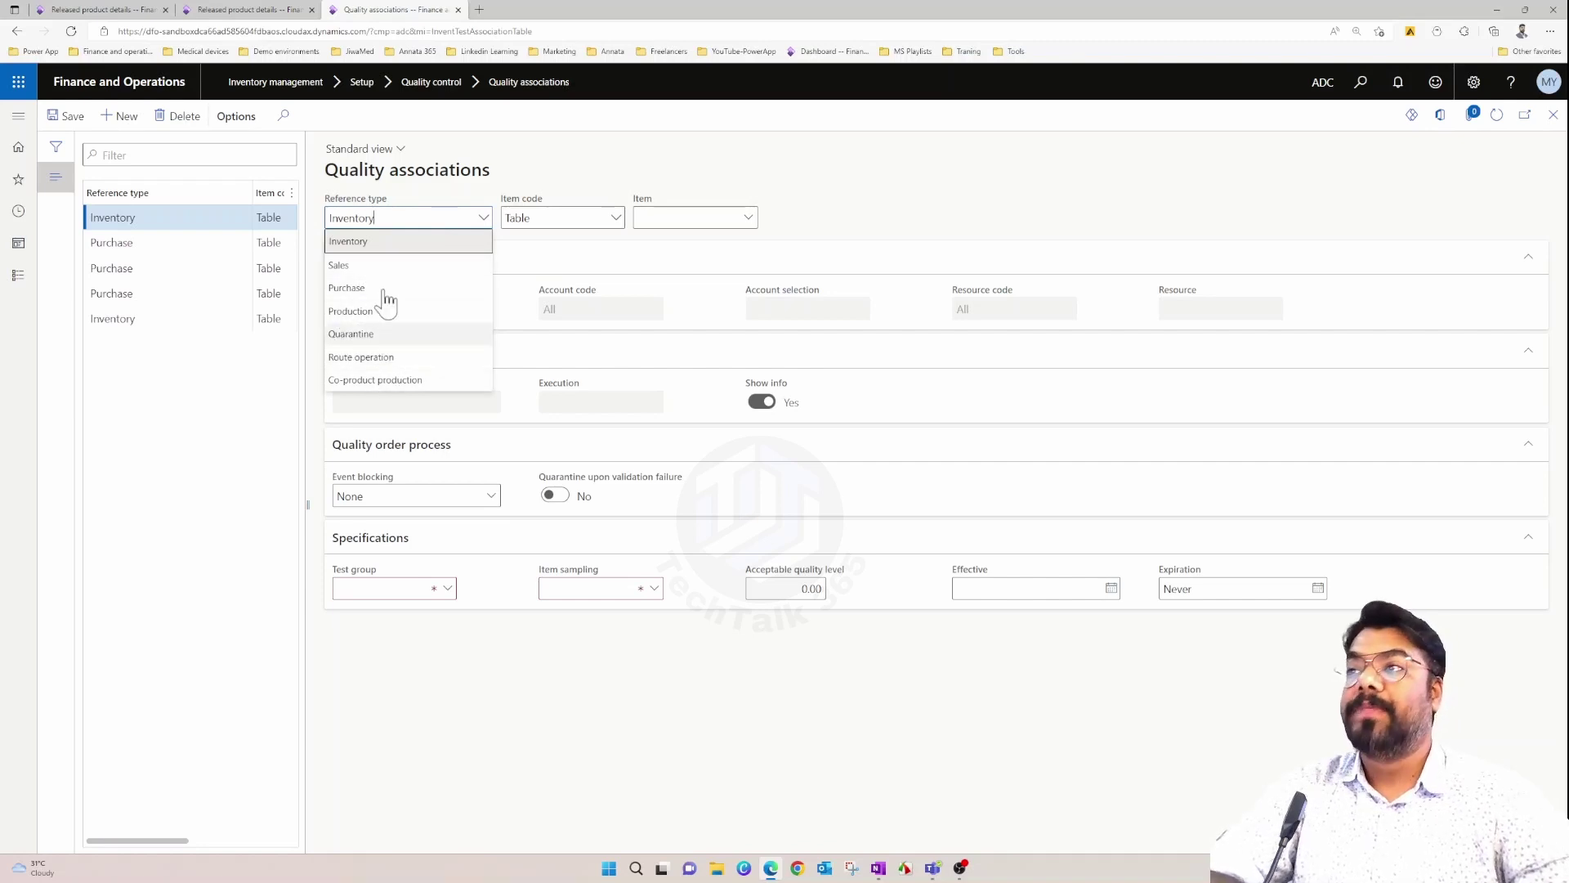
click(482, 217)
Complete the Inventory association for item X004 with test group Chk List and clear the warning.
click(413, 244)
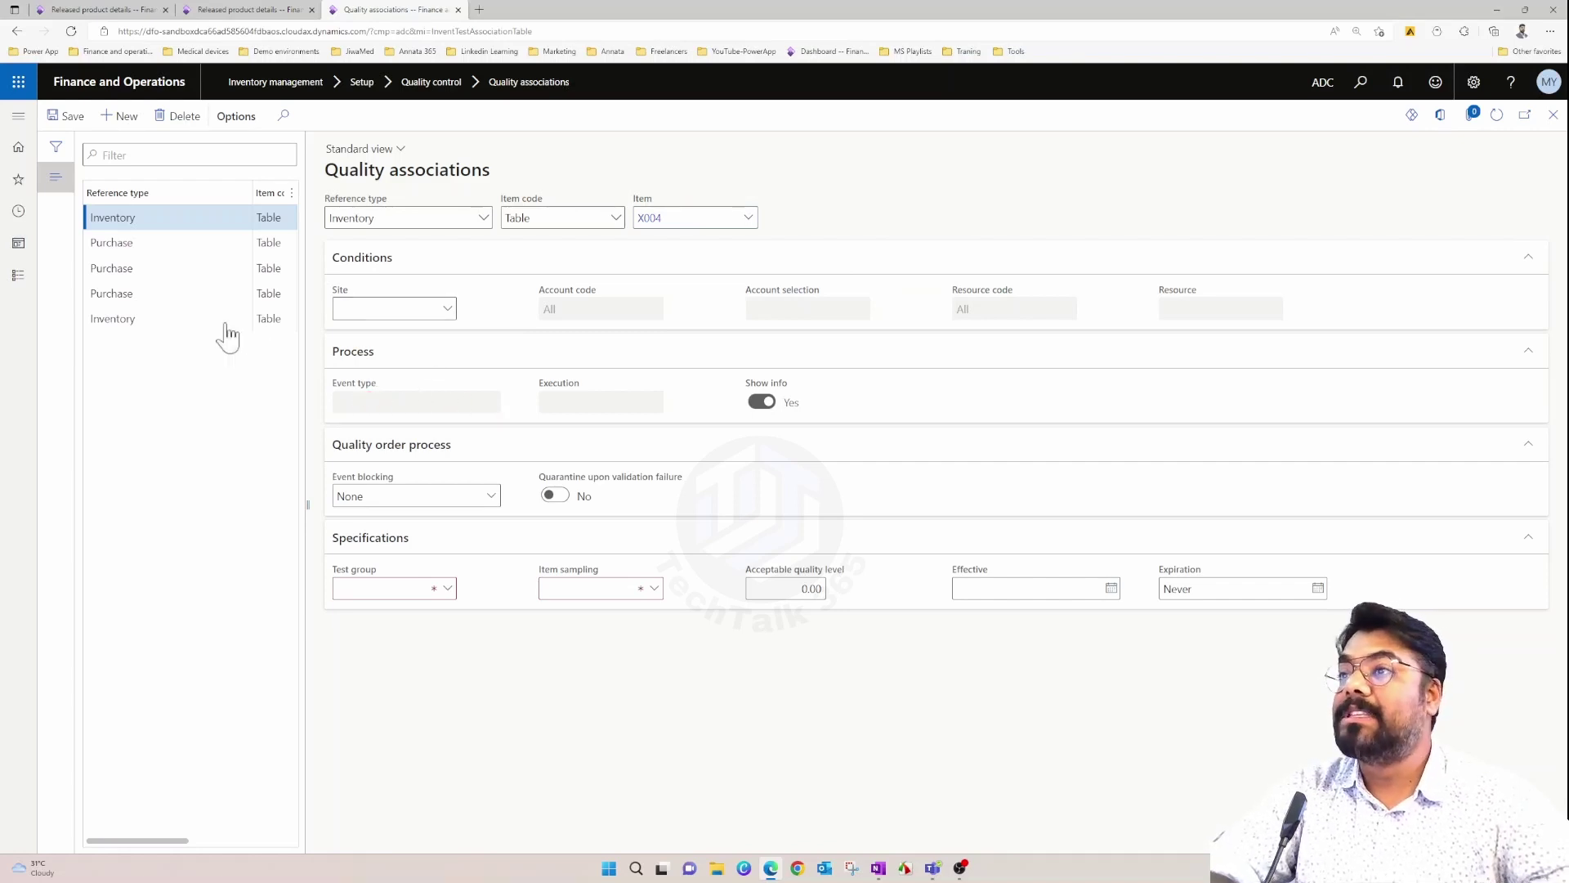
click(180, 245)
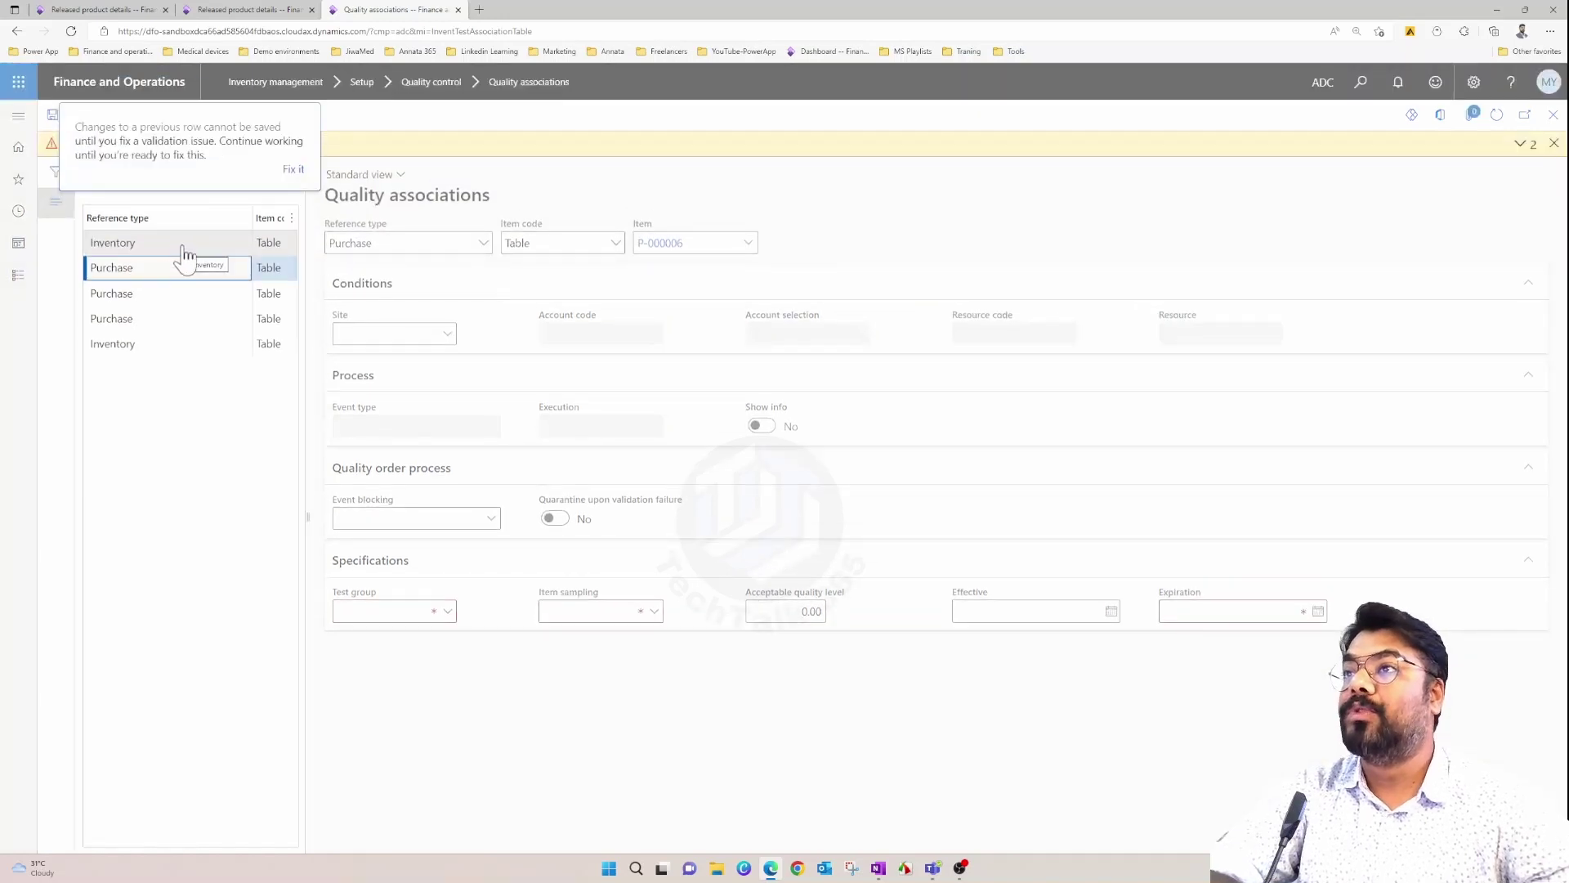
click(293, 168)
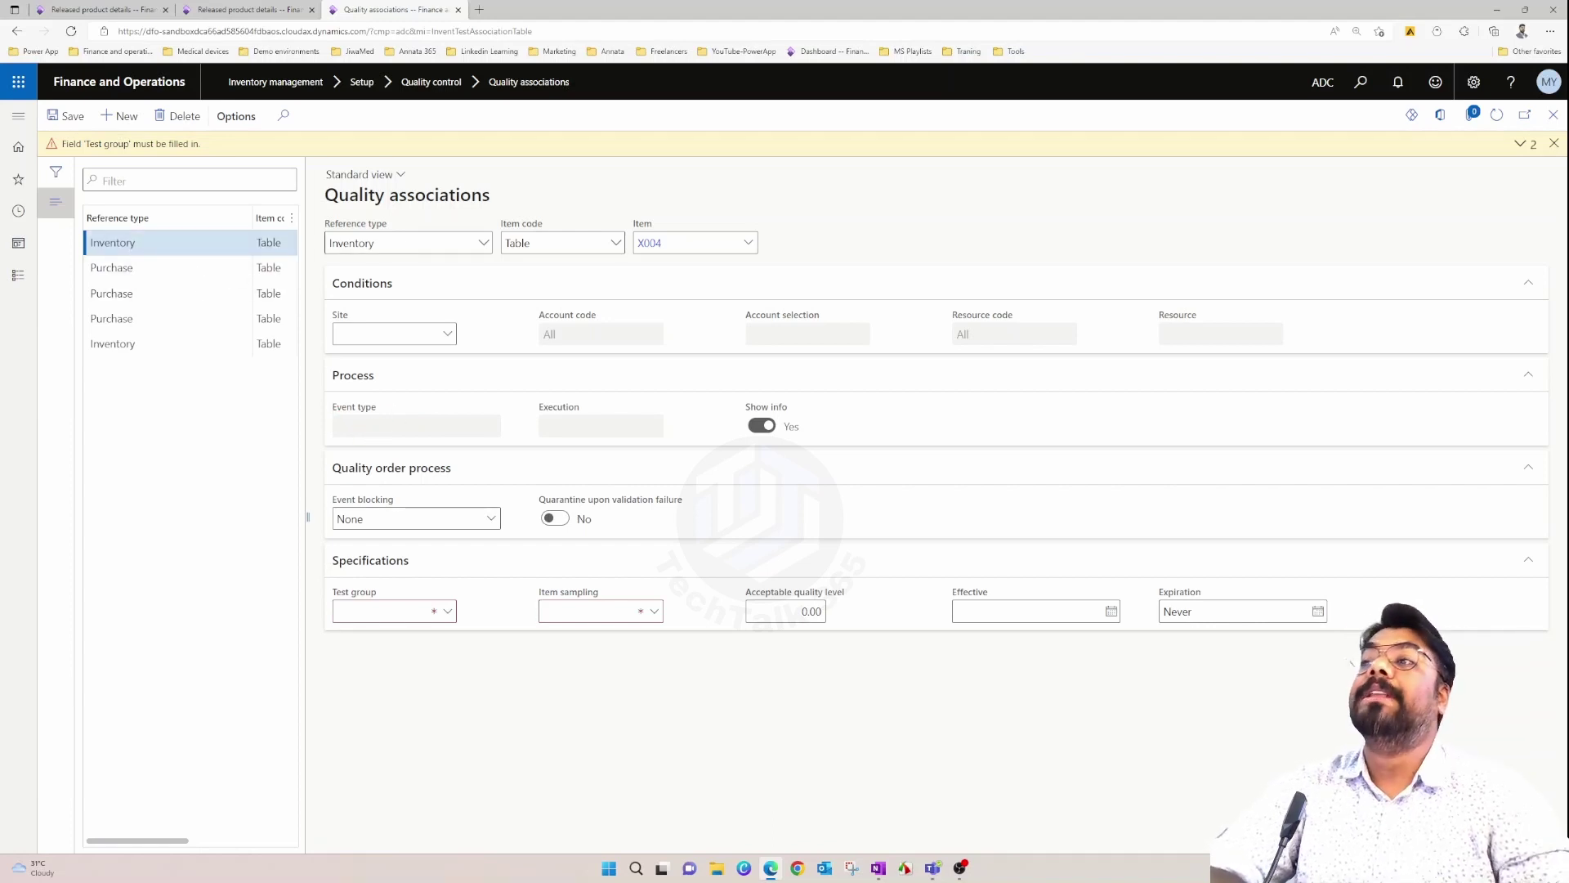
mouse_move(421, 245)
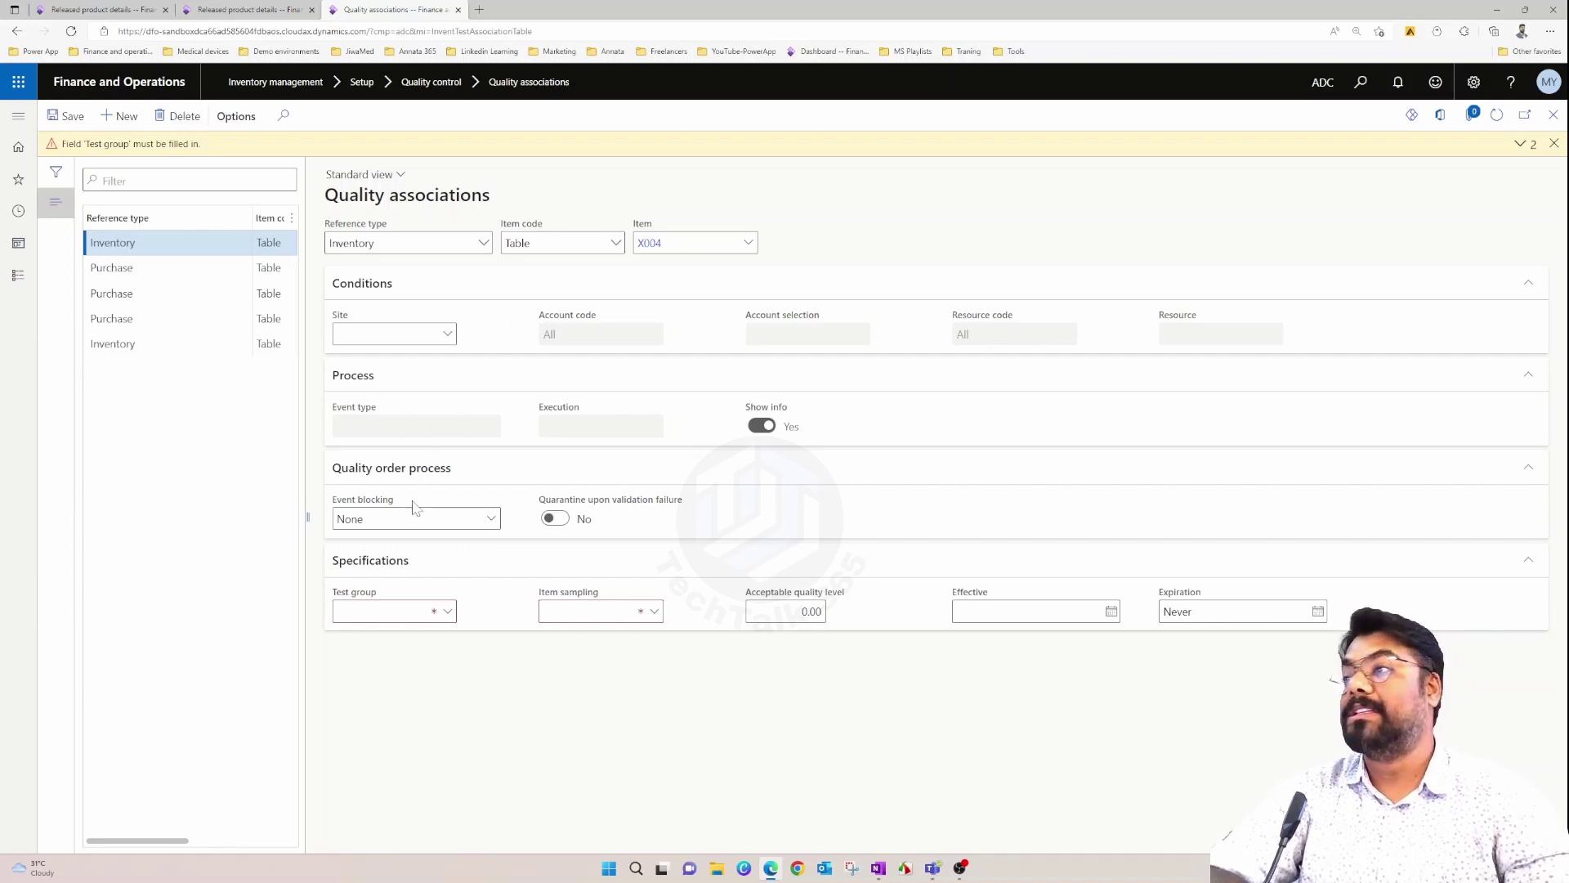
click(448, 613)
click(439, 658)
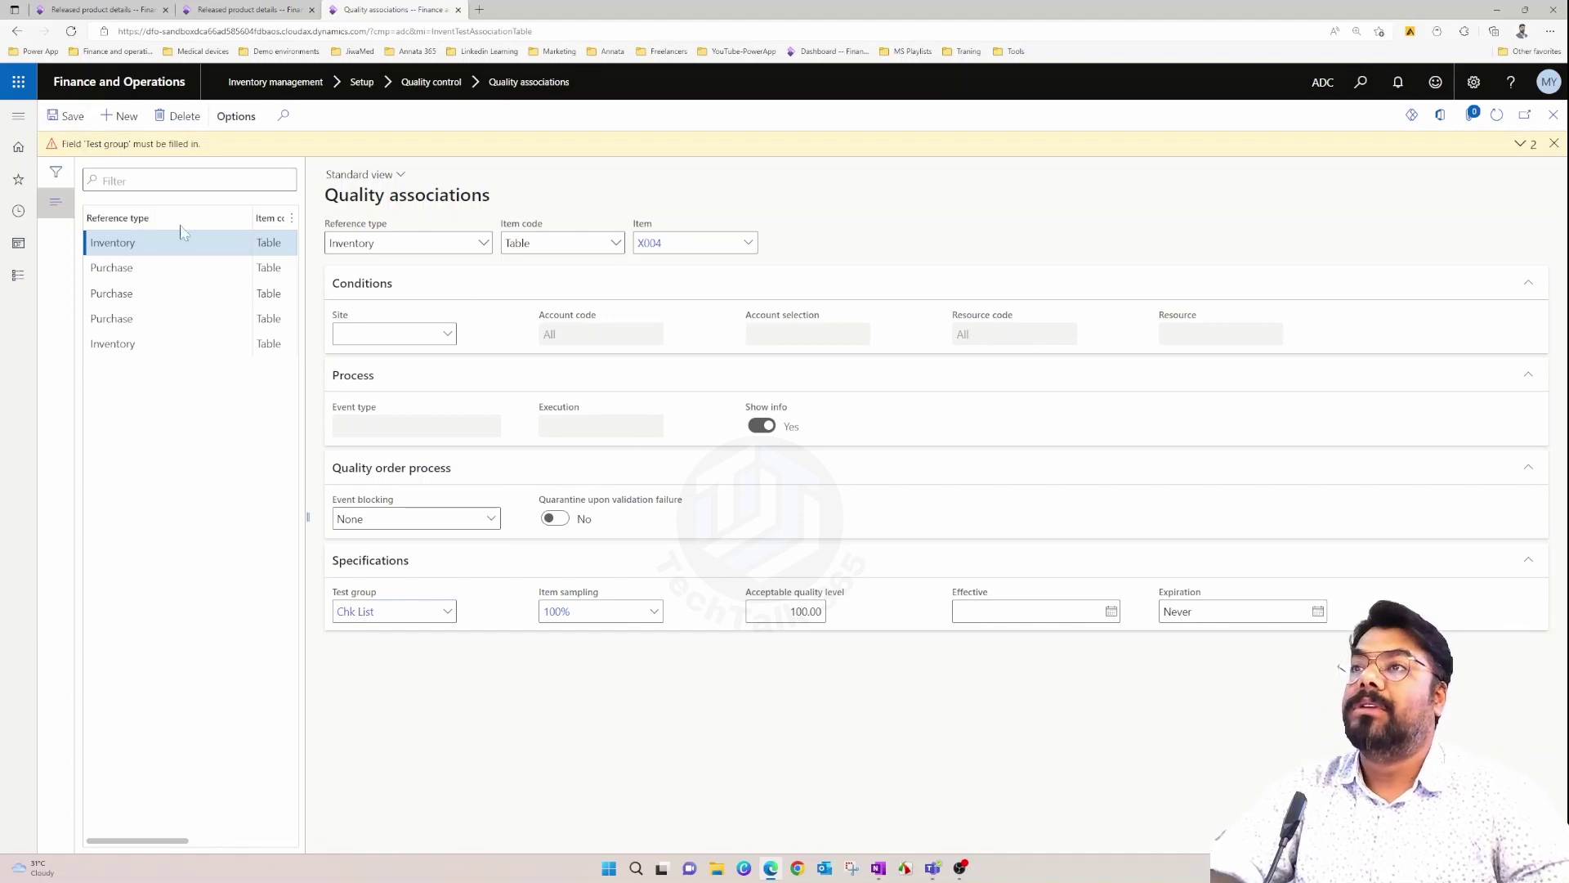
click(1553, 143)
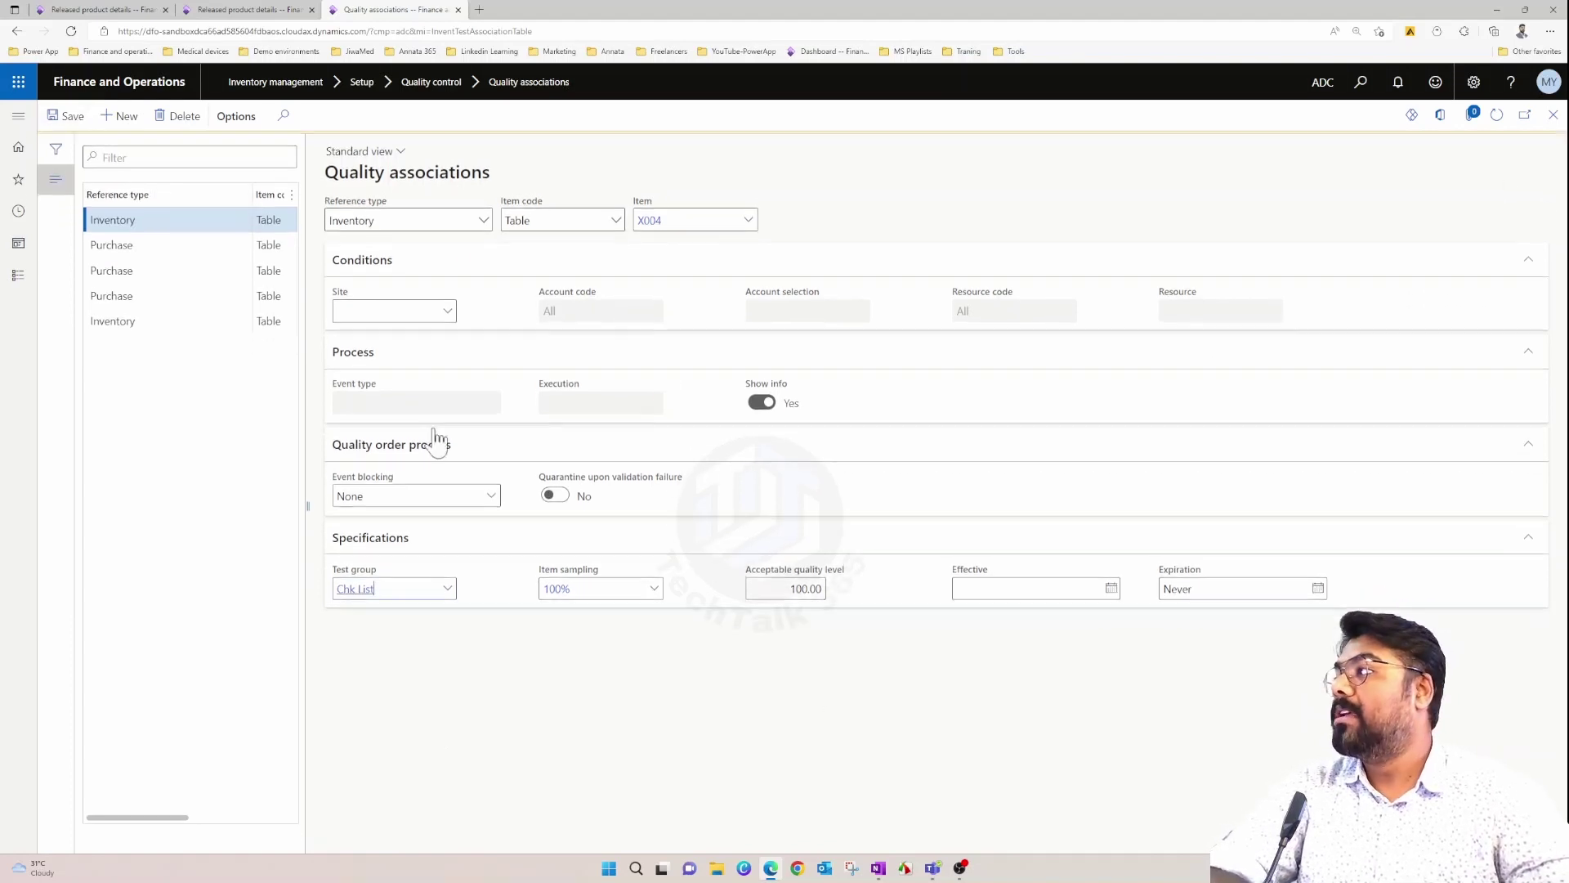
Inspect the event blocking and event type options on the second Purchase association.
click(129, 245)
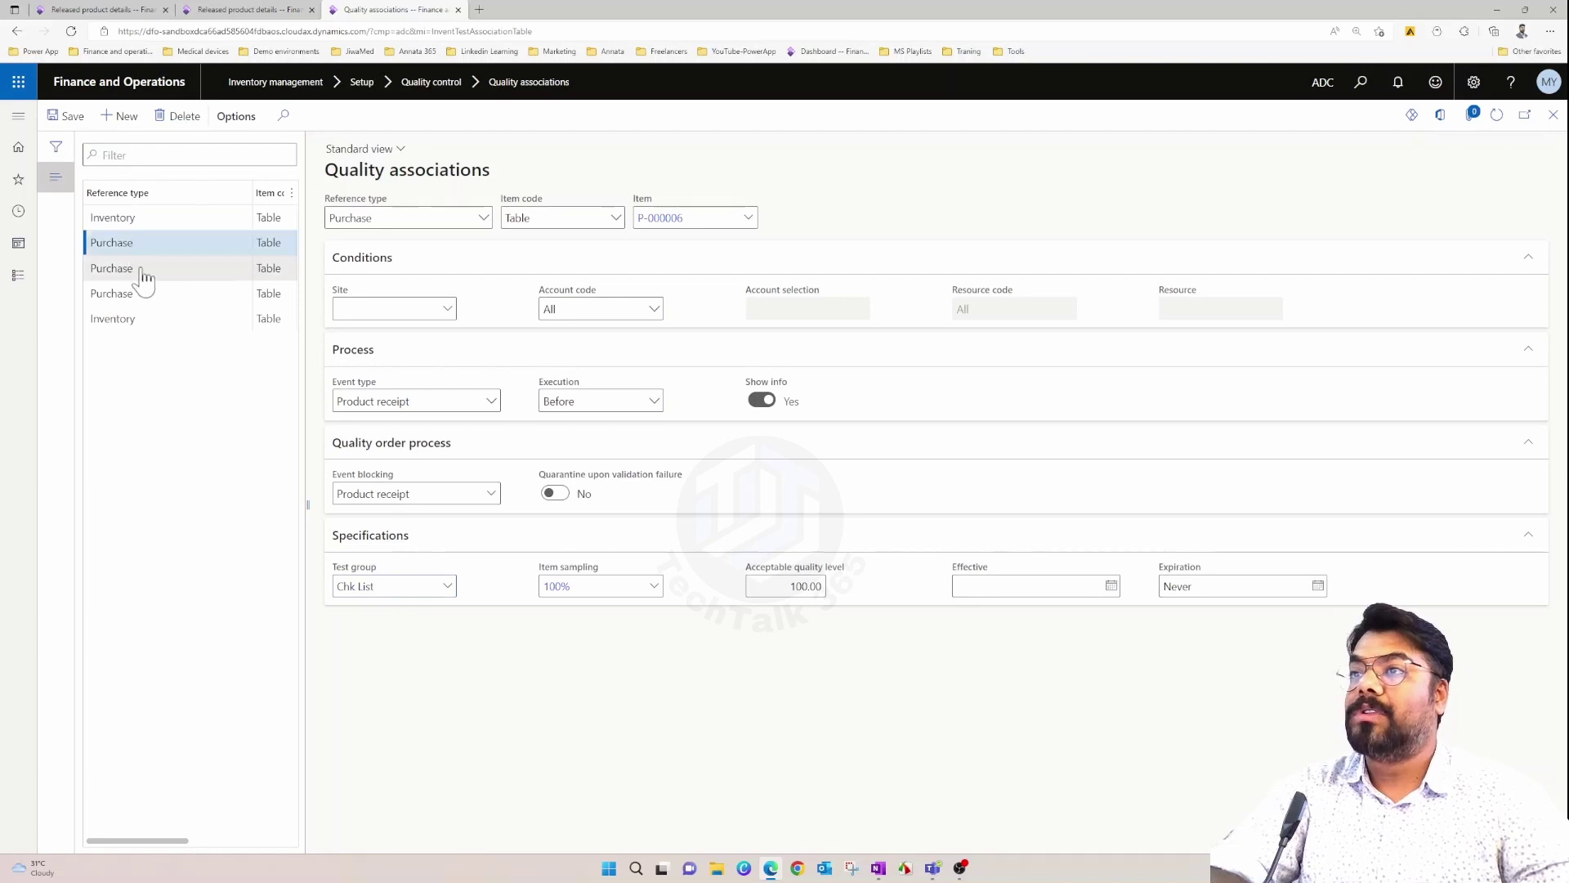
click(491, 493)
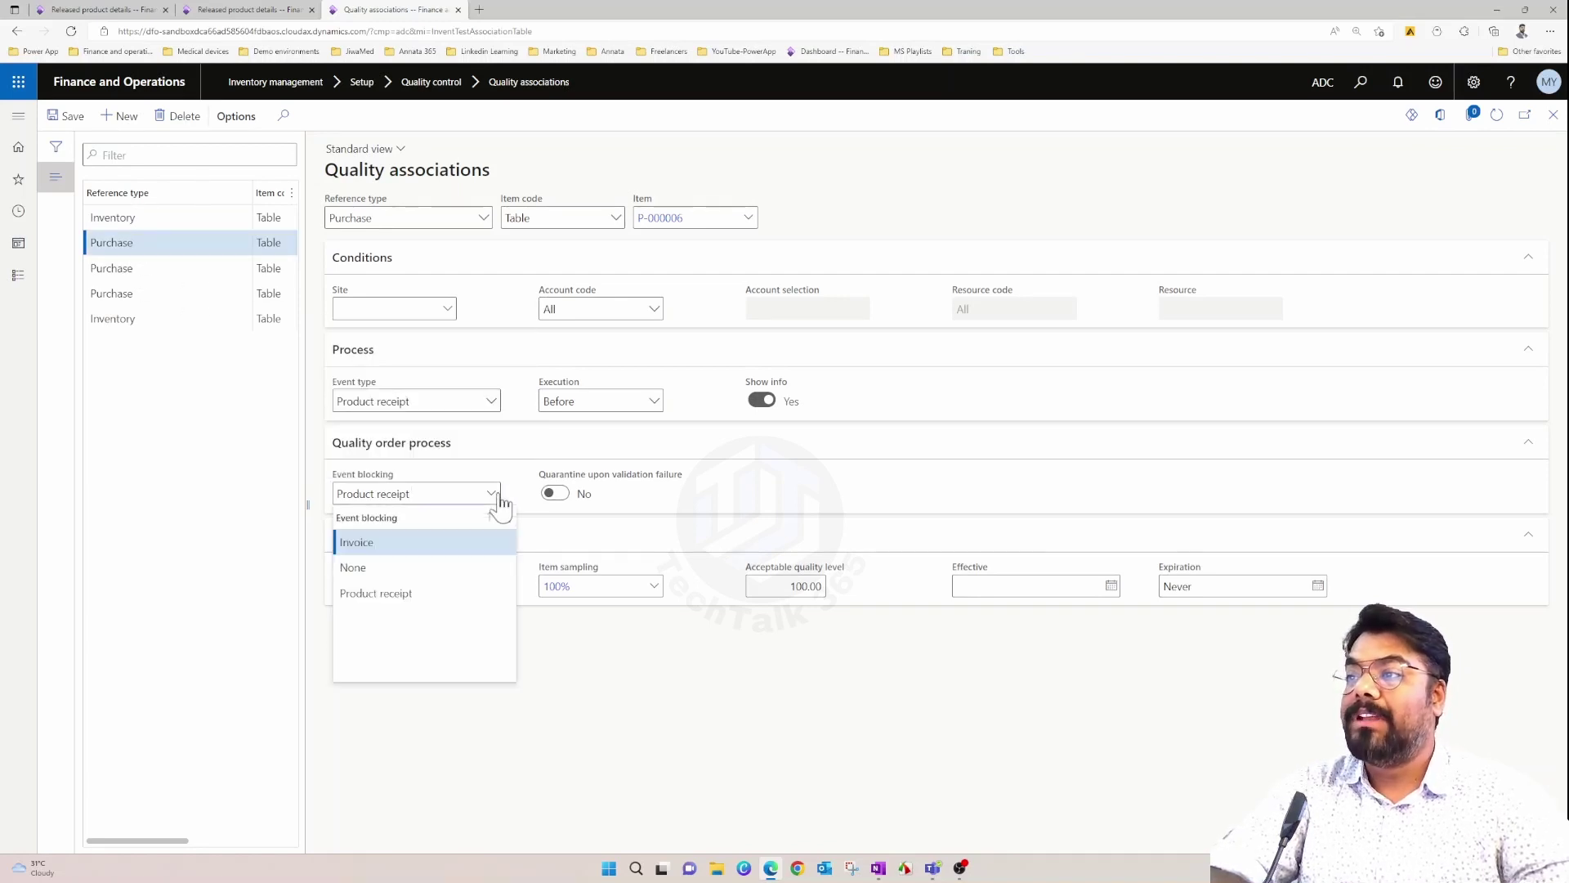
click(564, 704)
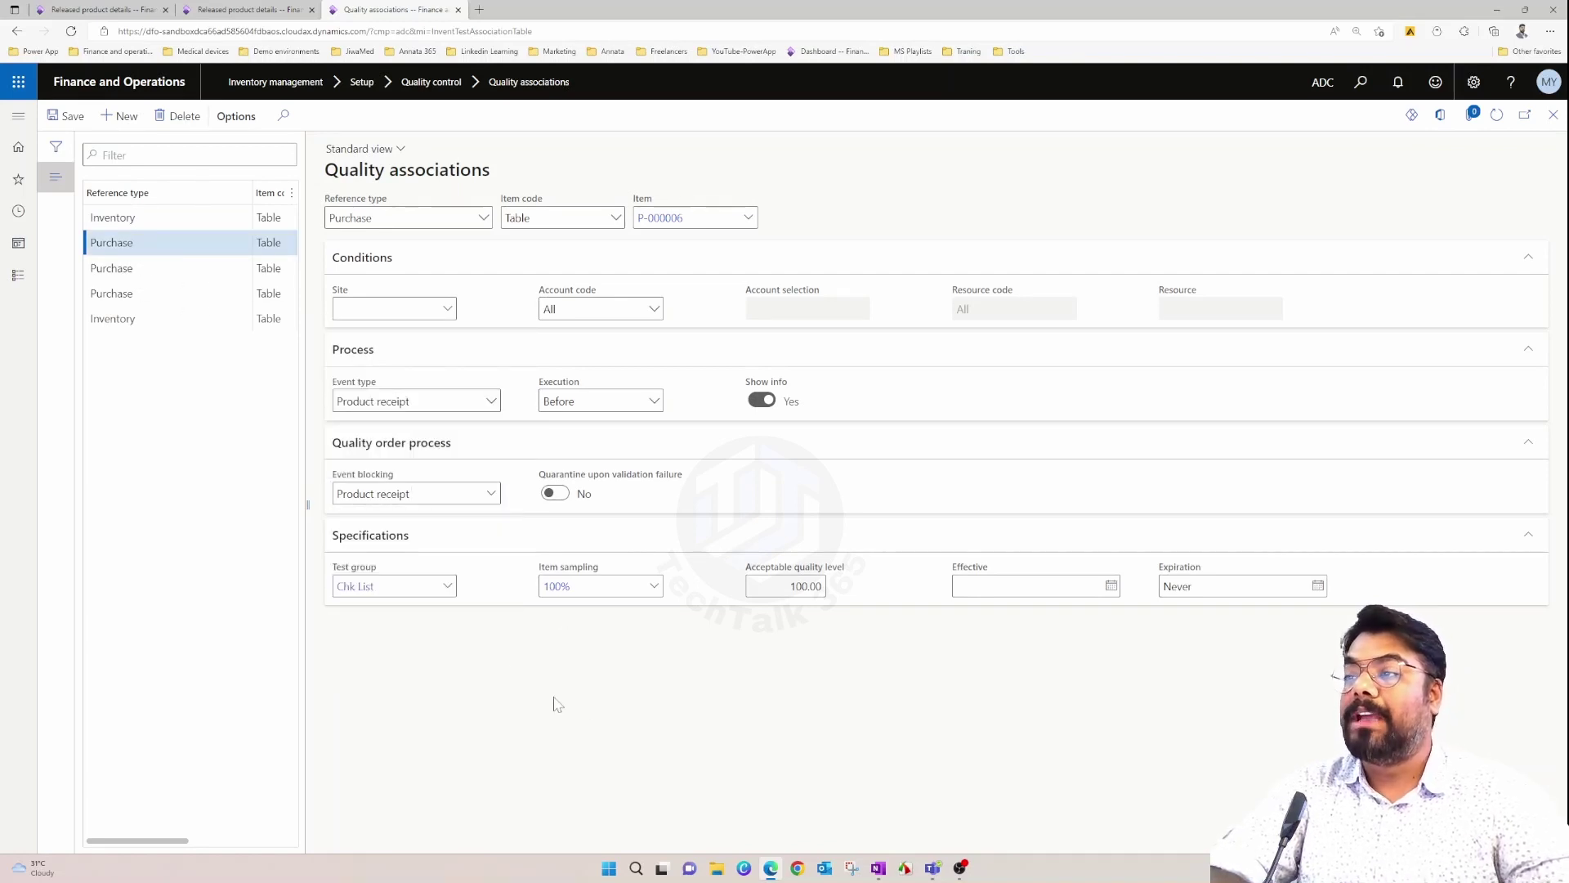
click(445, 494)
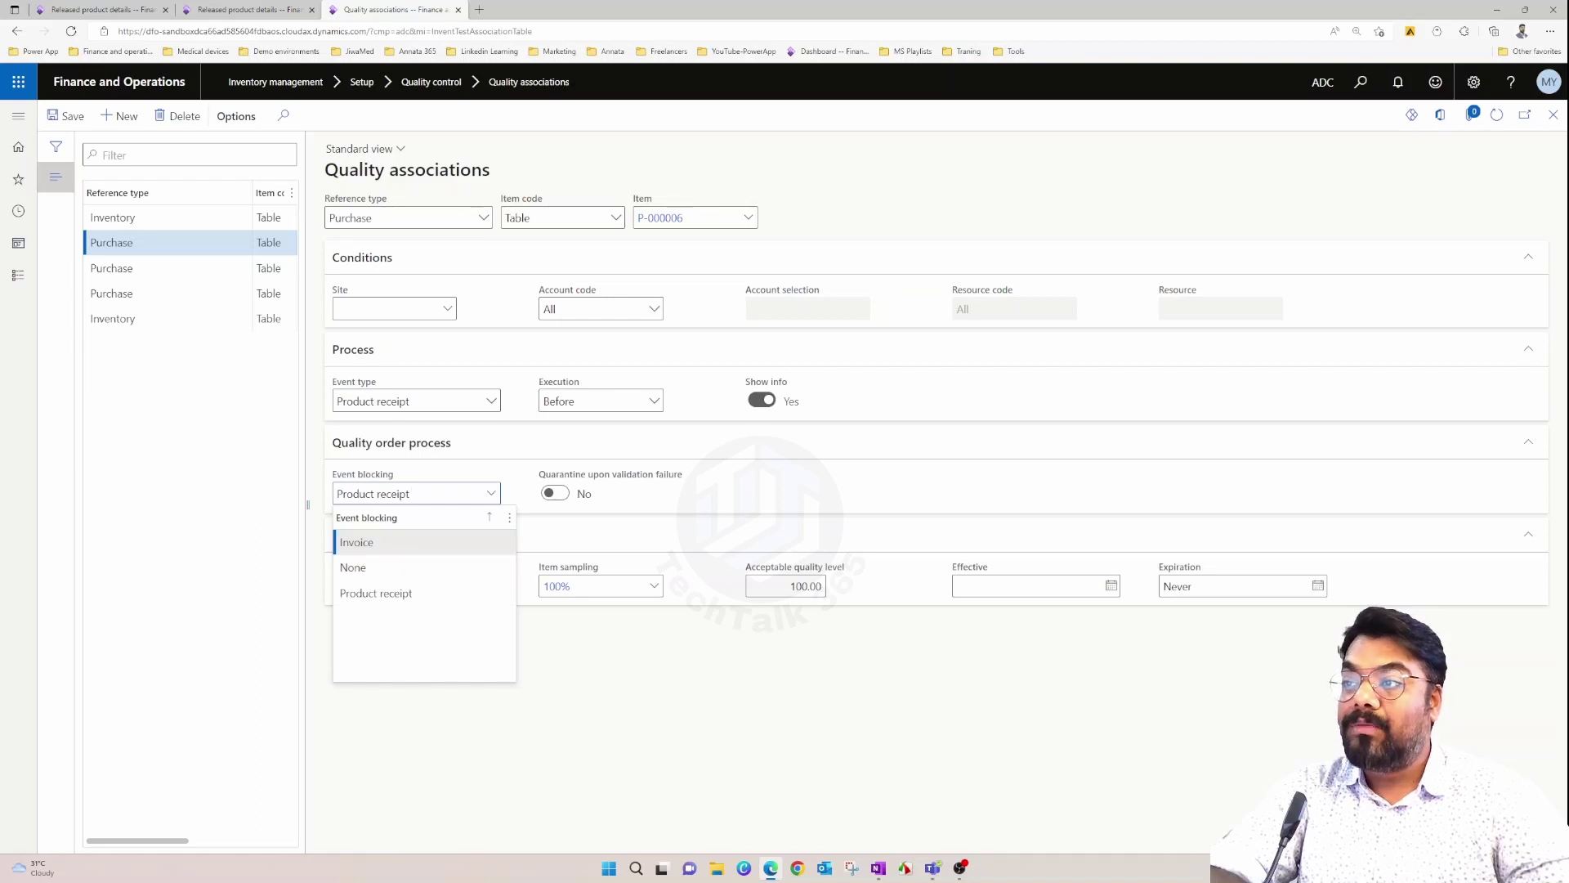
click(648, 738)
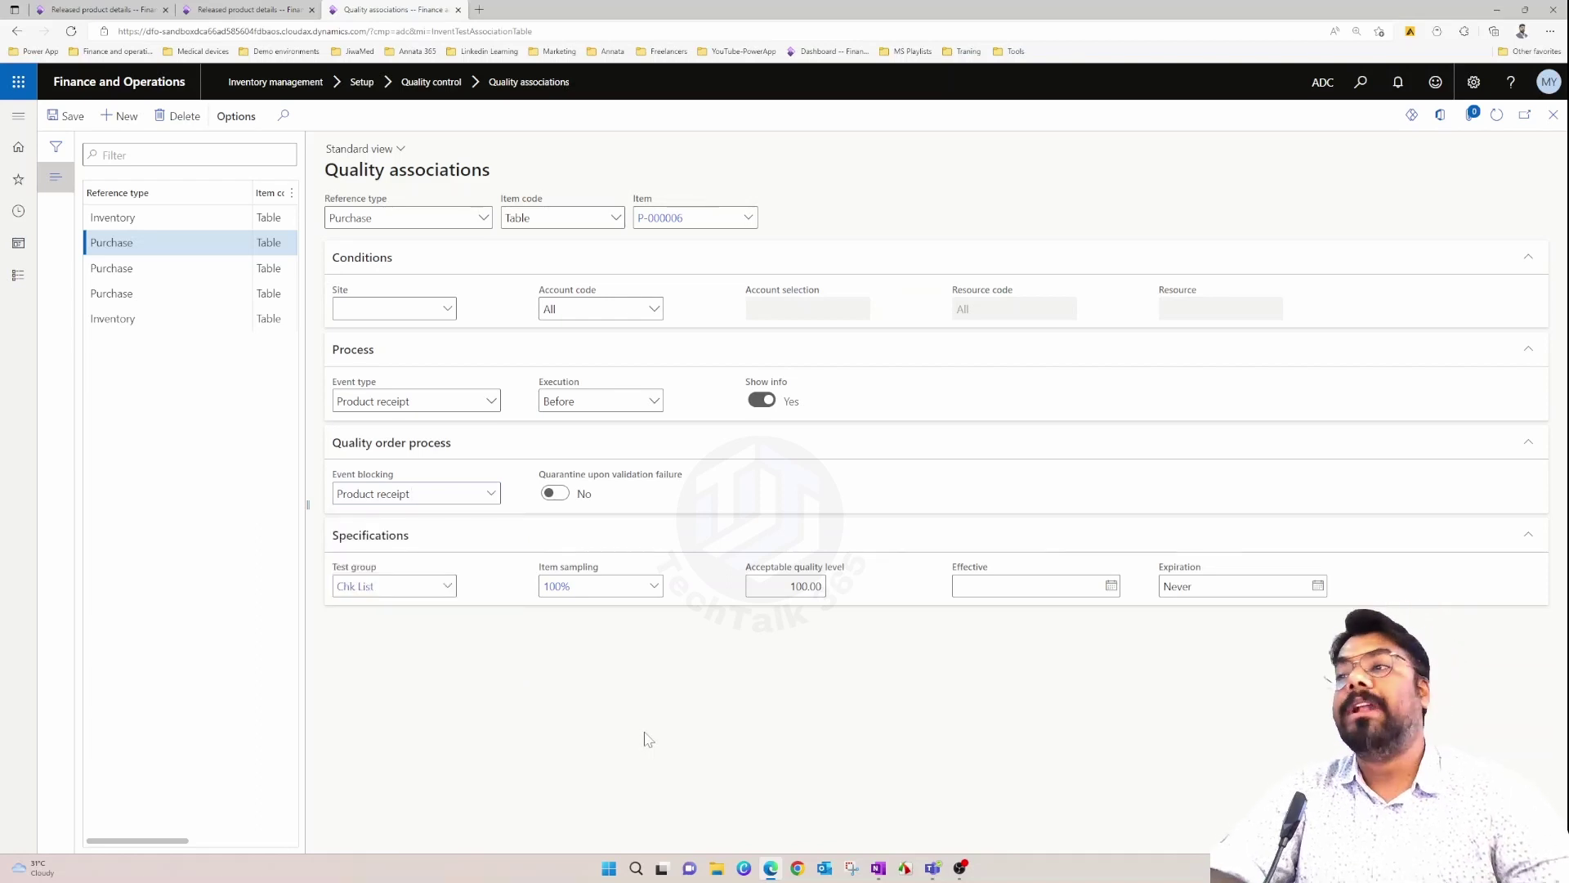
click(490, 404)
click(459, 684)
Confirm the X004 Inventory association keeps event blocking None, then save it.
click(130, 219)
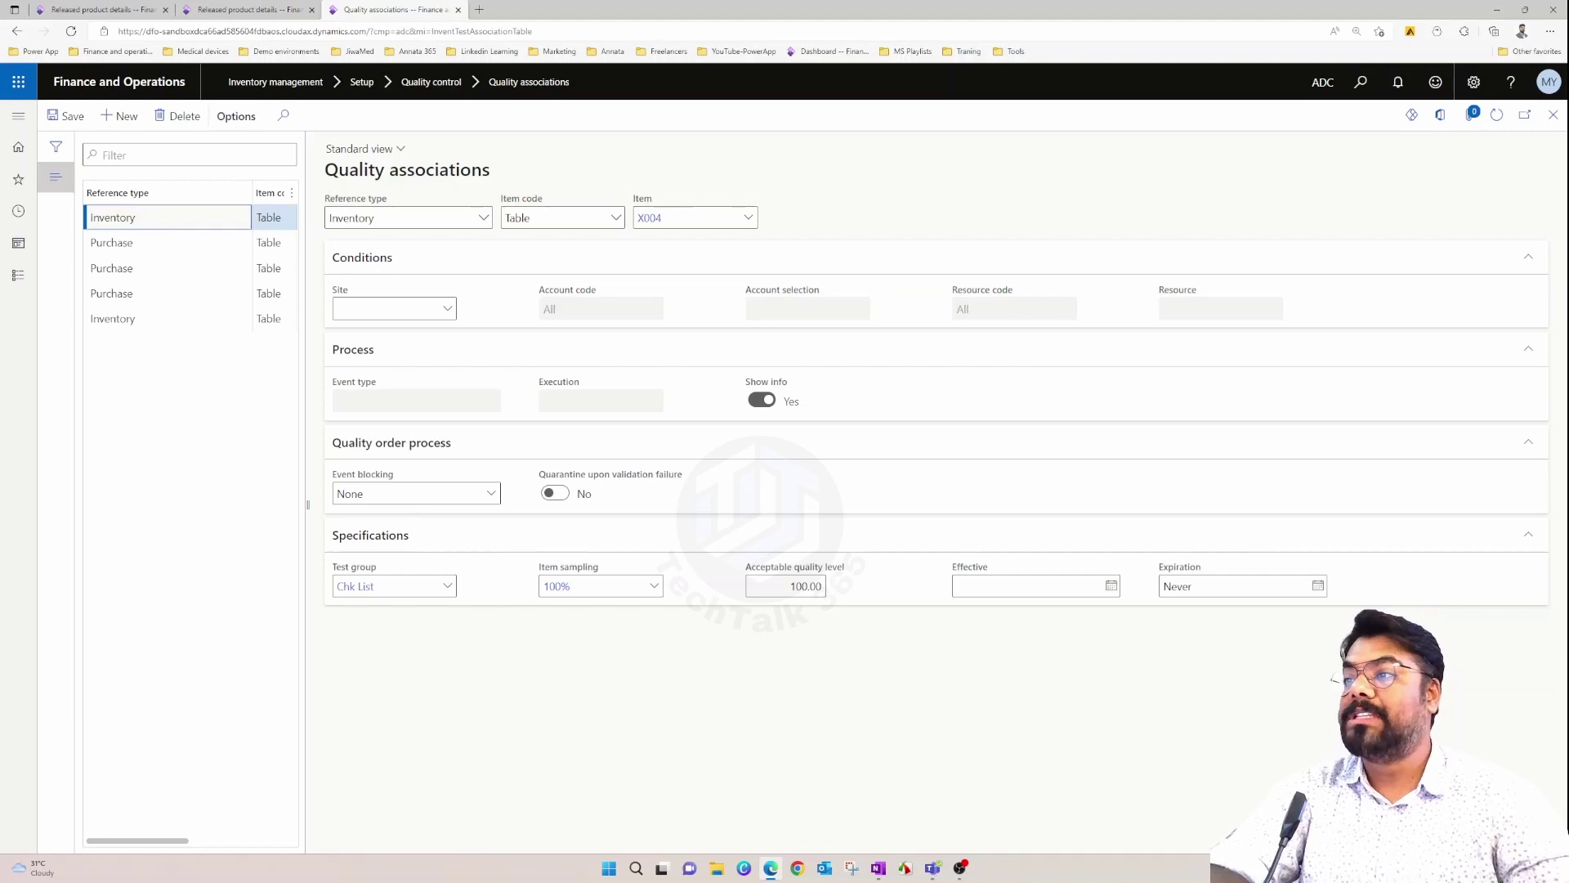
click(490, 492)
click(524, 777)
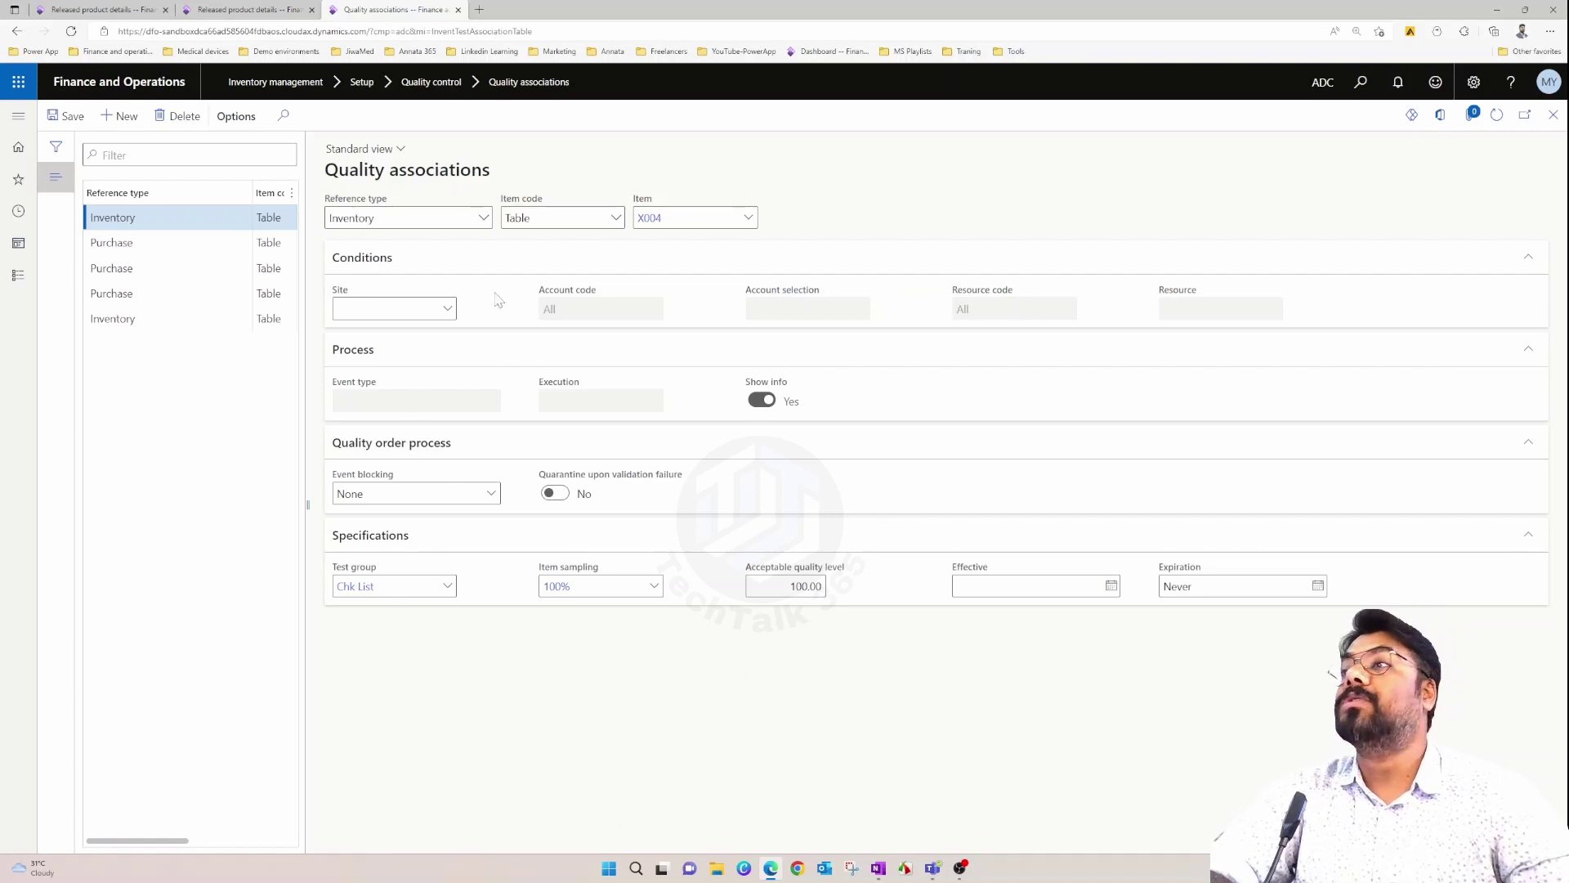
click(65, 116)
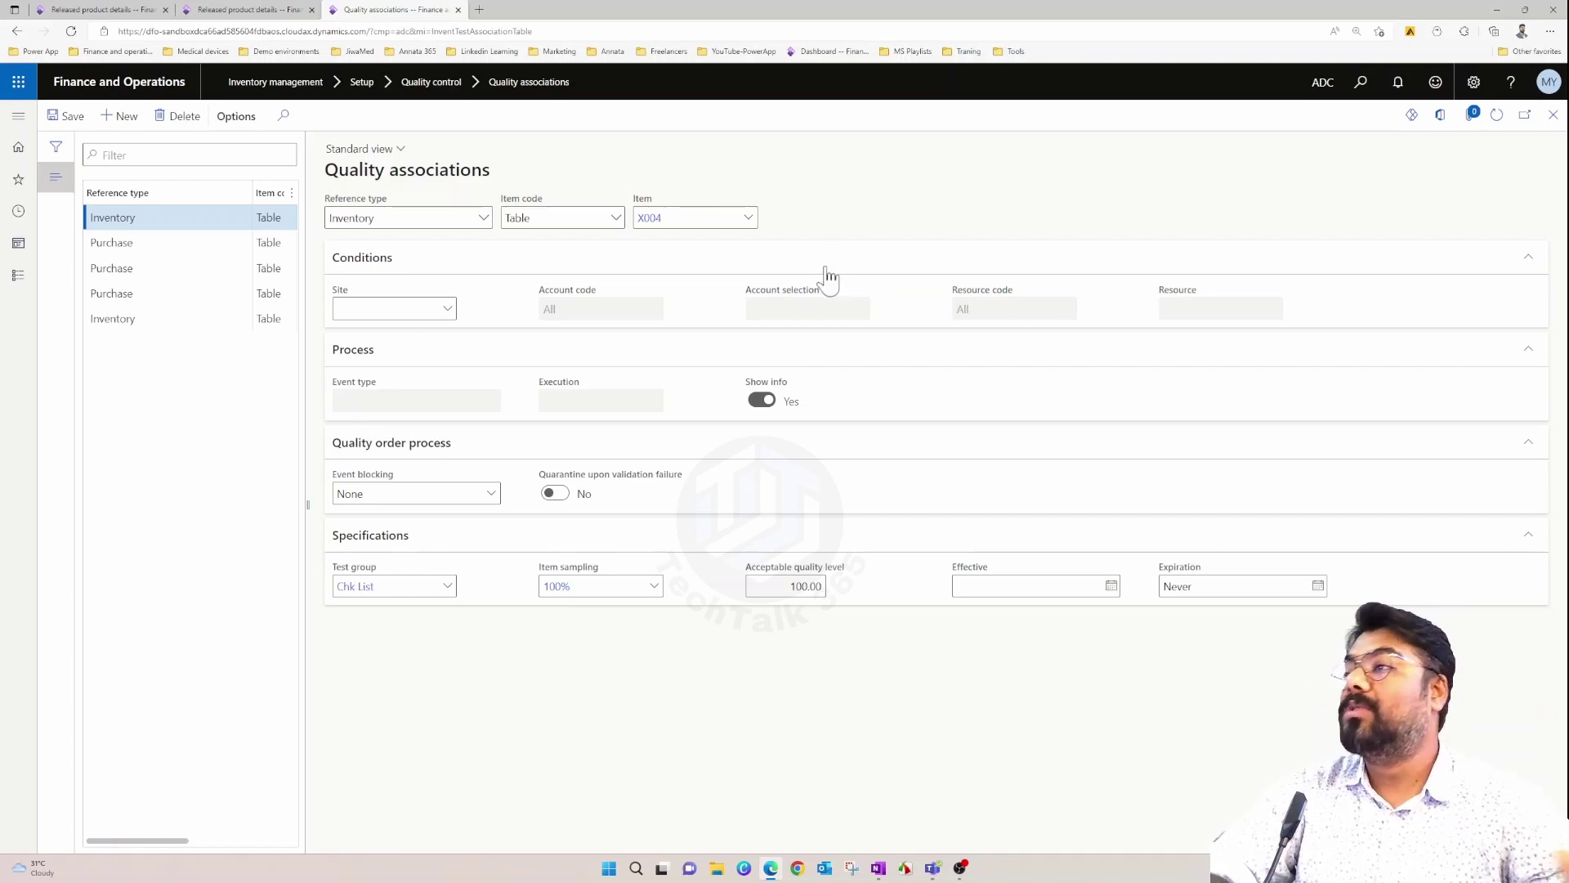
Run Inventory management > Periodic tasks > Batches > Generate inspection orders.
click(118, 11)
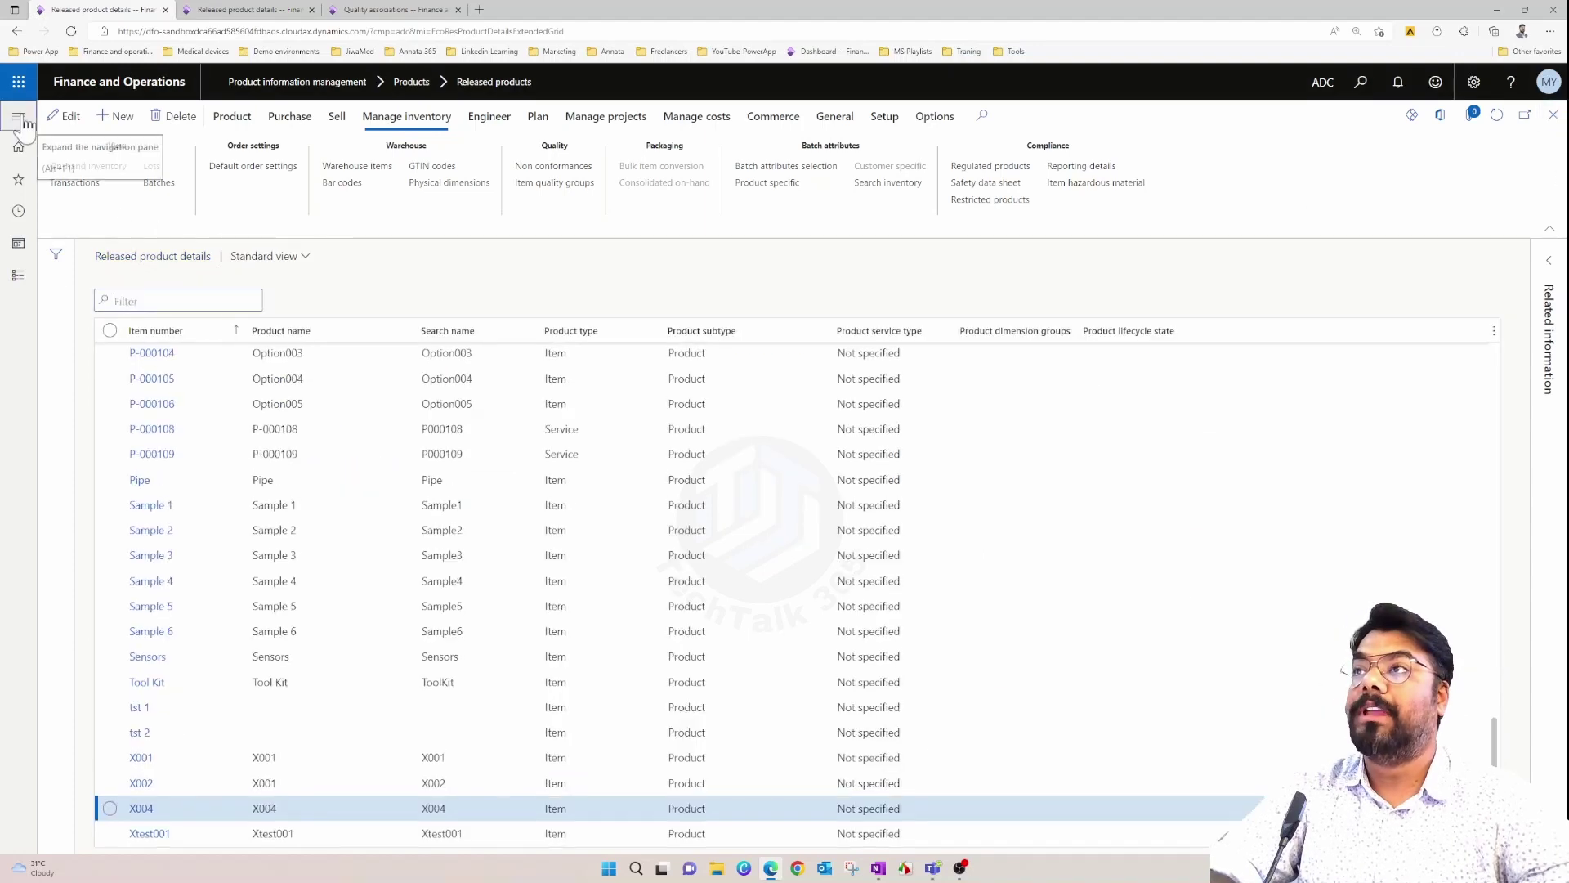
click(25, 275)
scroll(132, 533, down, 5)
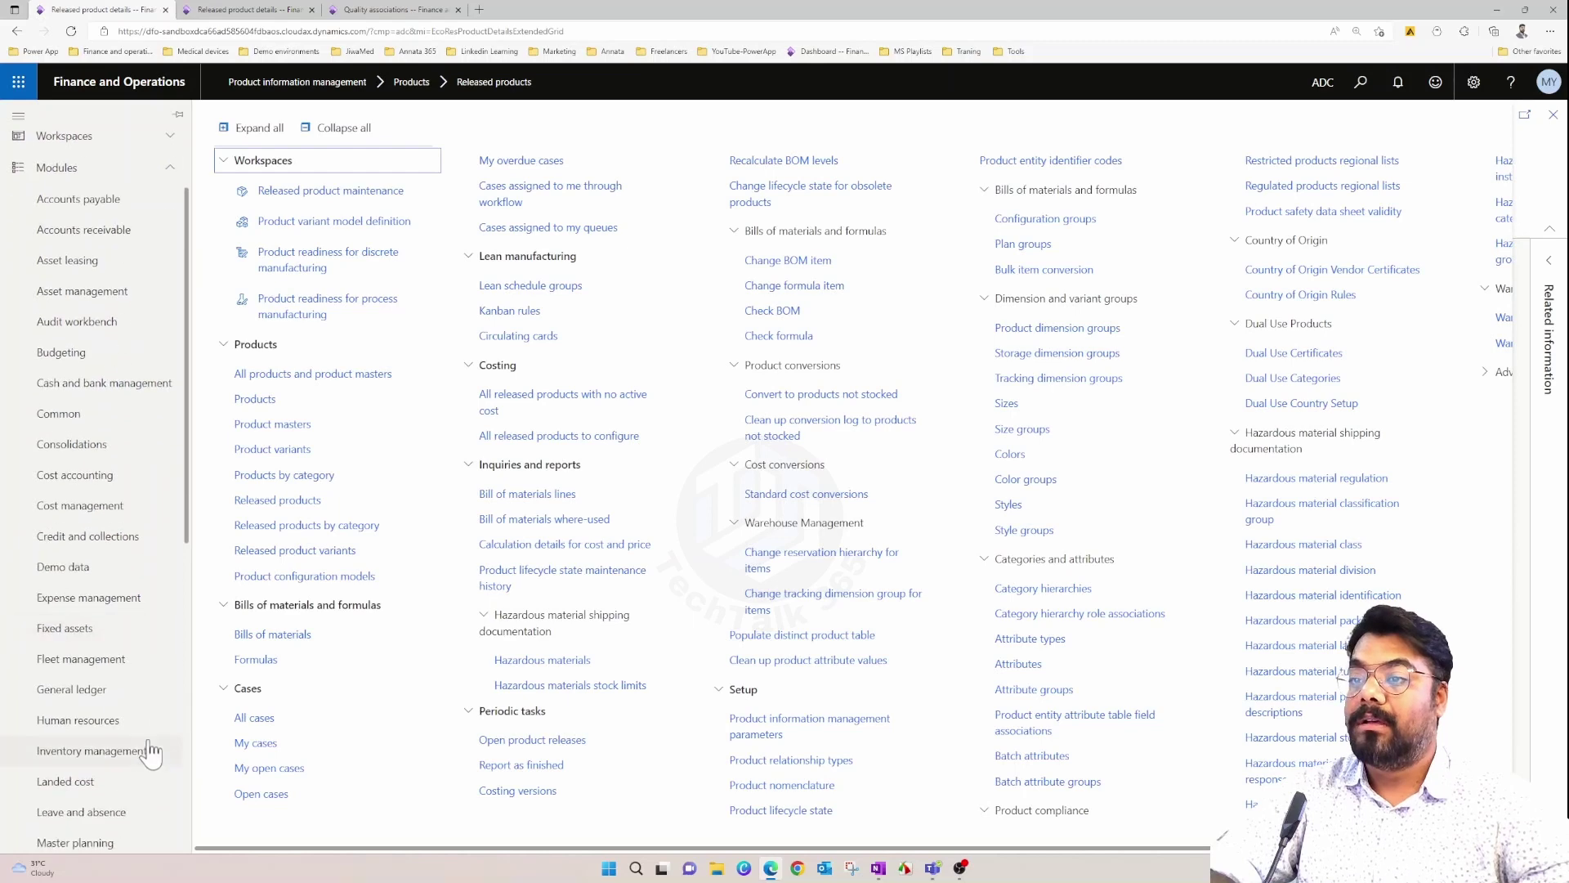
click(106, 533)
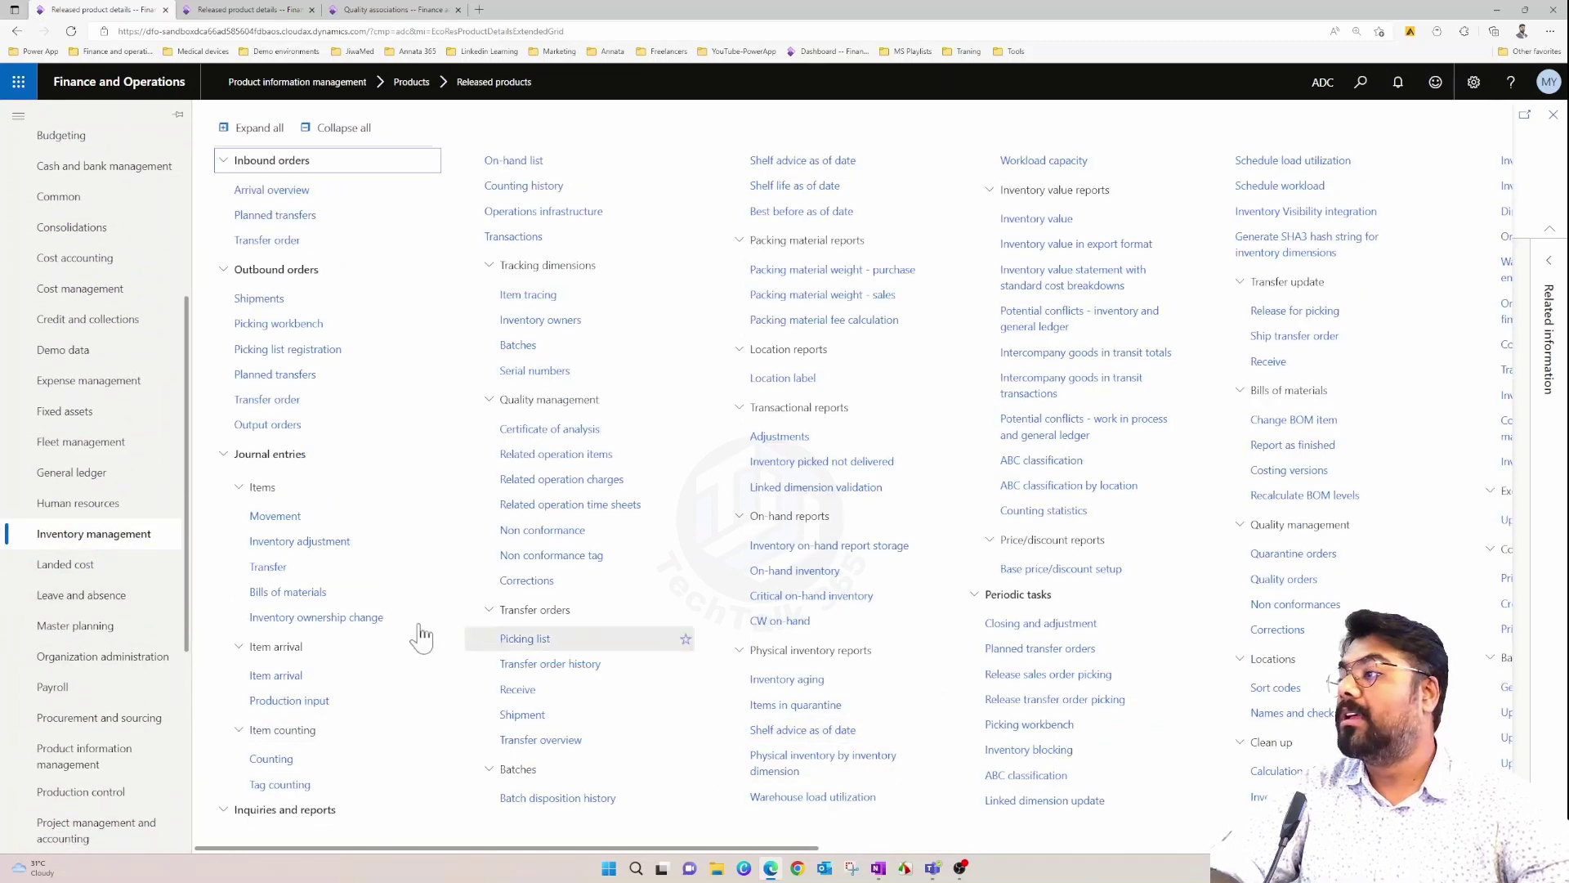
drag(760, 851, 1160, 855)
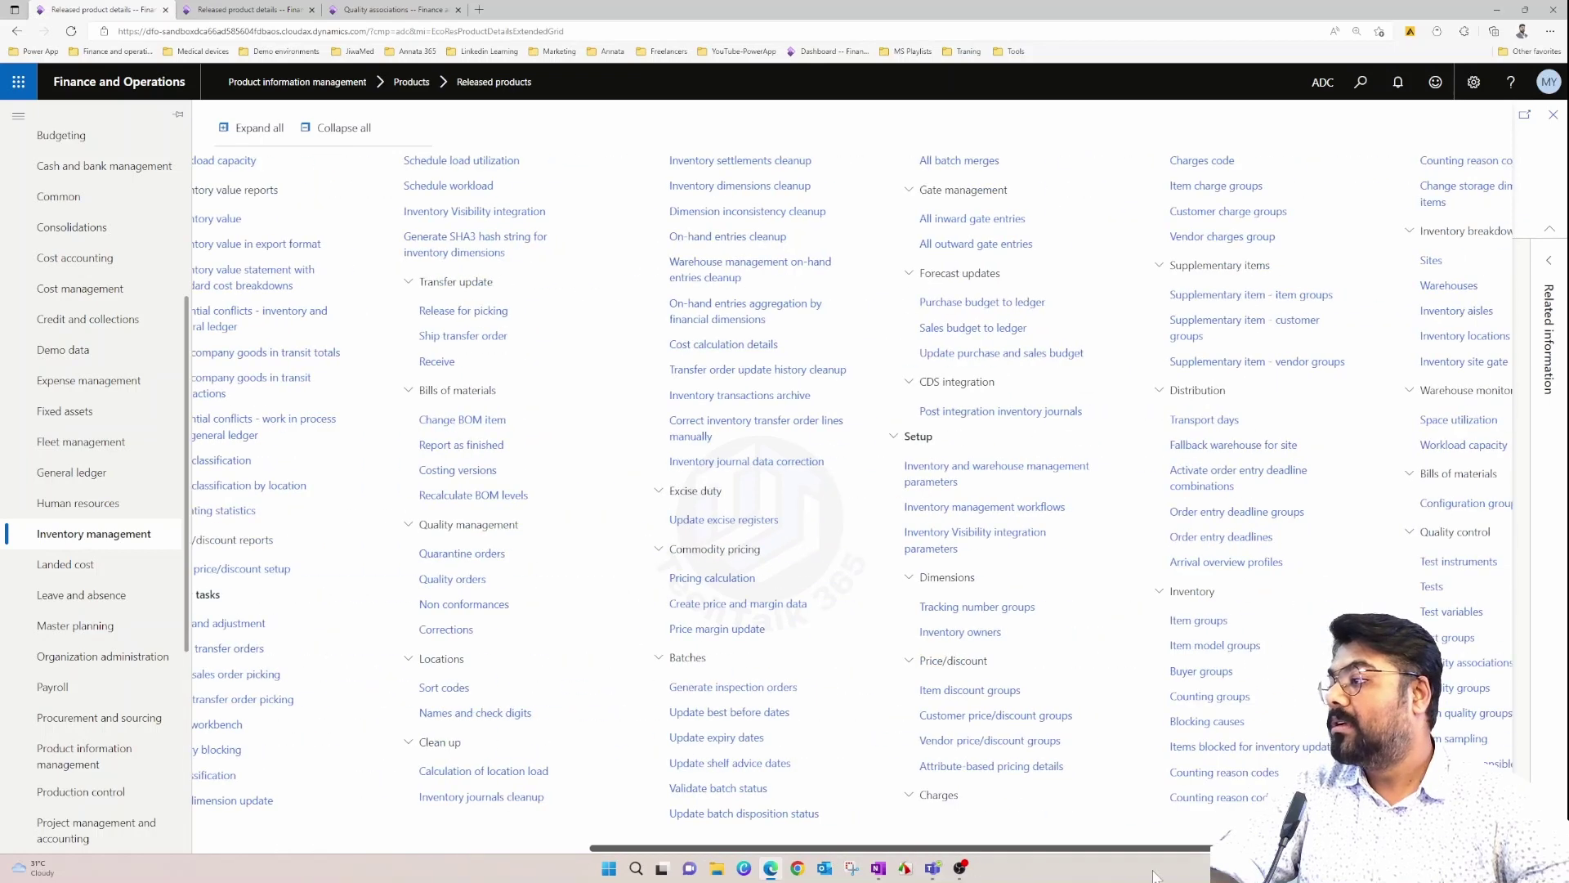
click(746, 693)
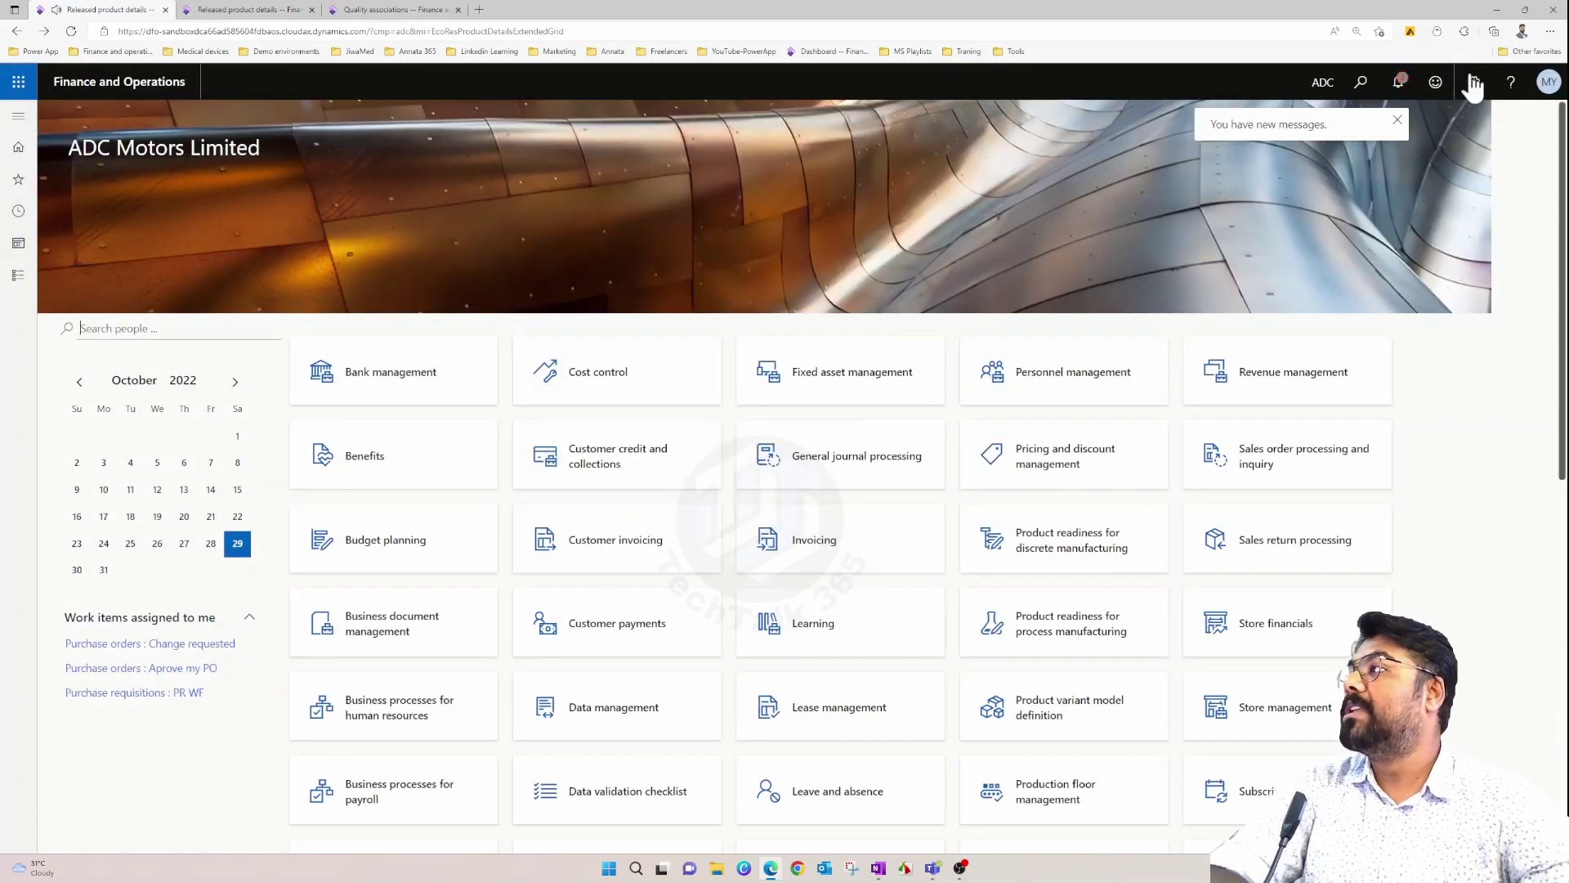
Copy quality order number ADC-000052 from the batch BAT-0001 notification in Action center.
click(1399, 86)
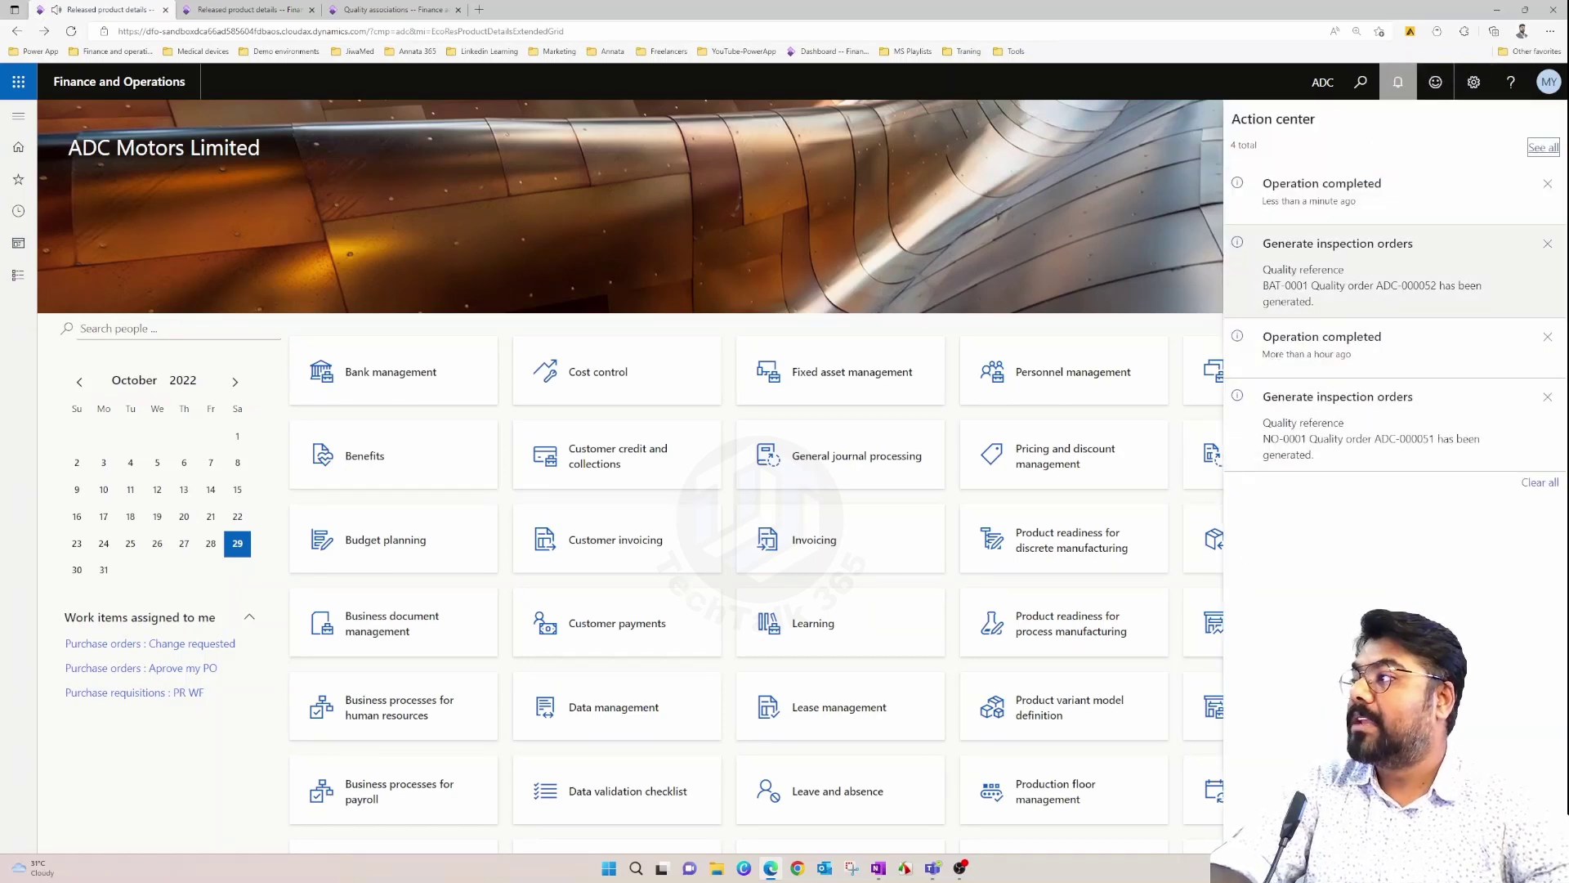
drag(1262, 286, 1438, 291)
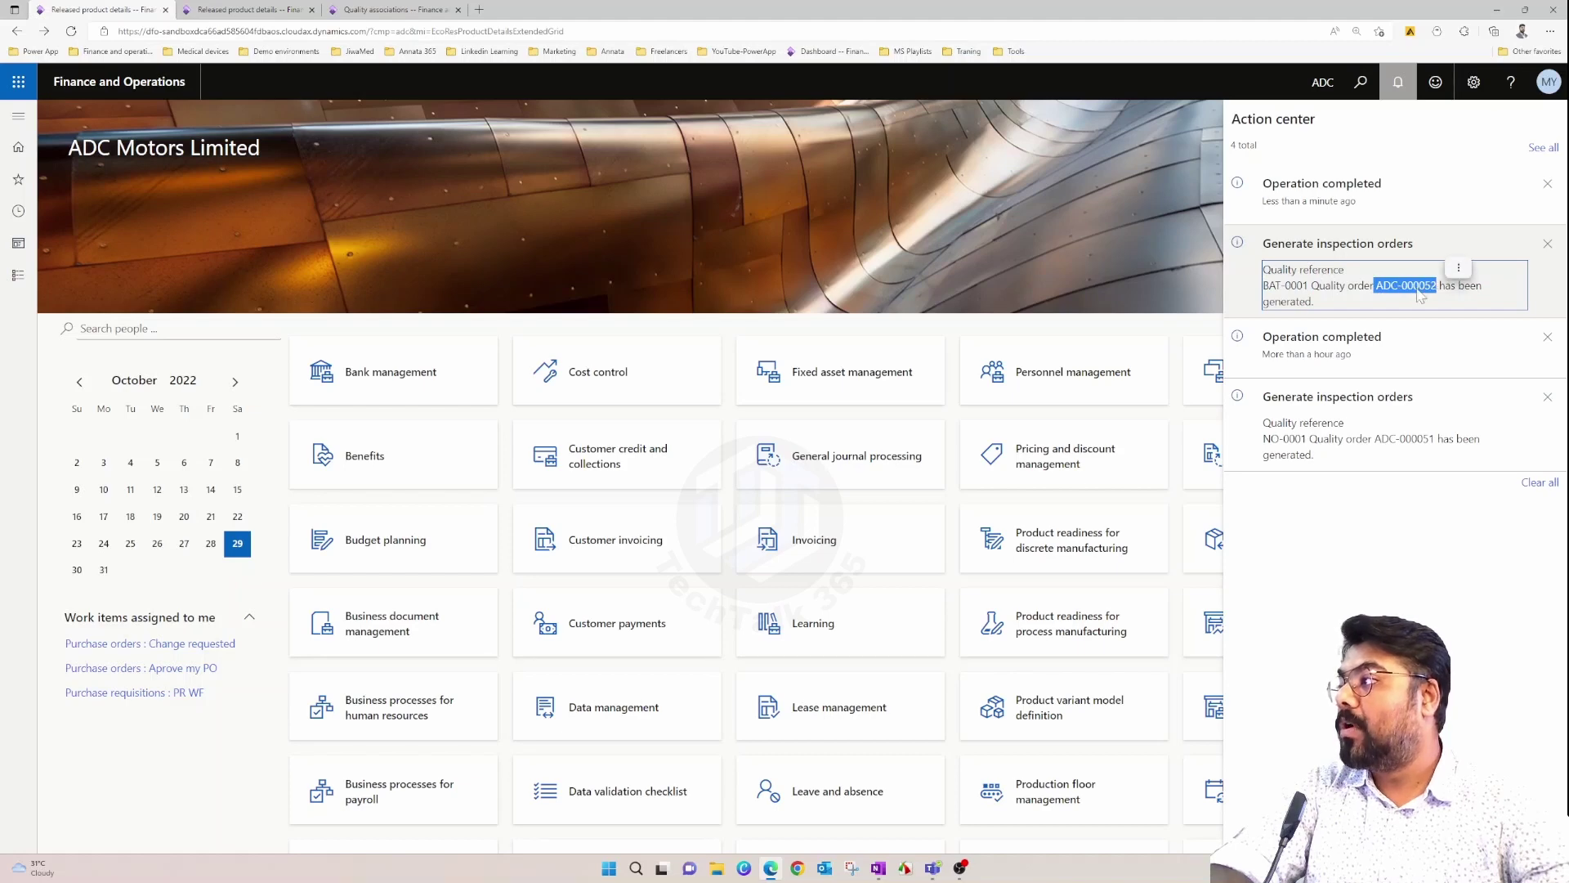
right_click(1438, 290)
click(1413, 299)
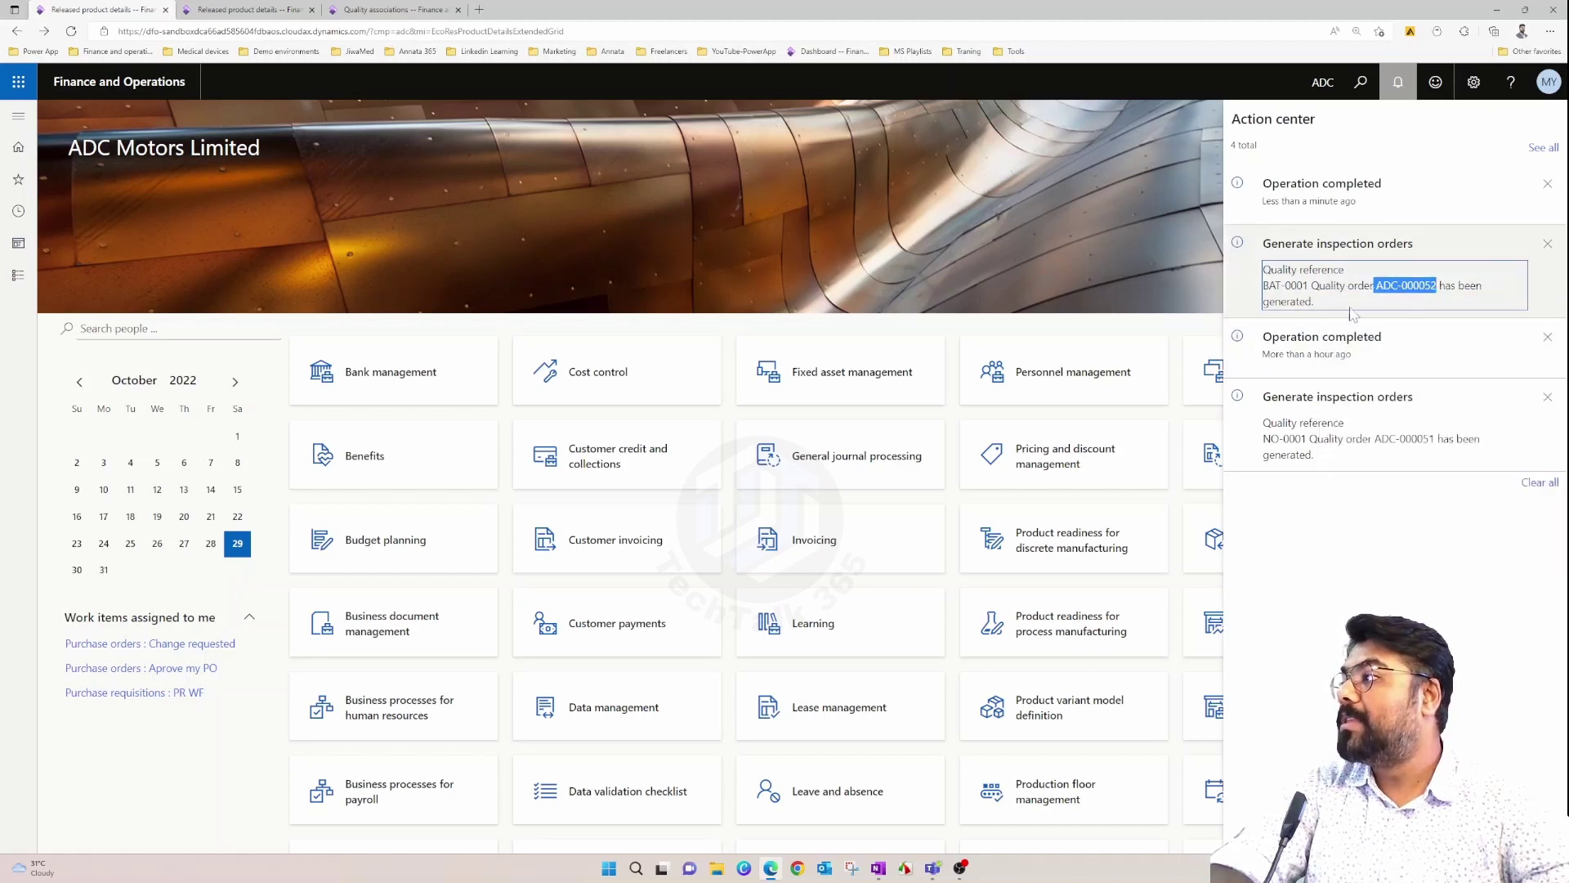
click(283, 747)
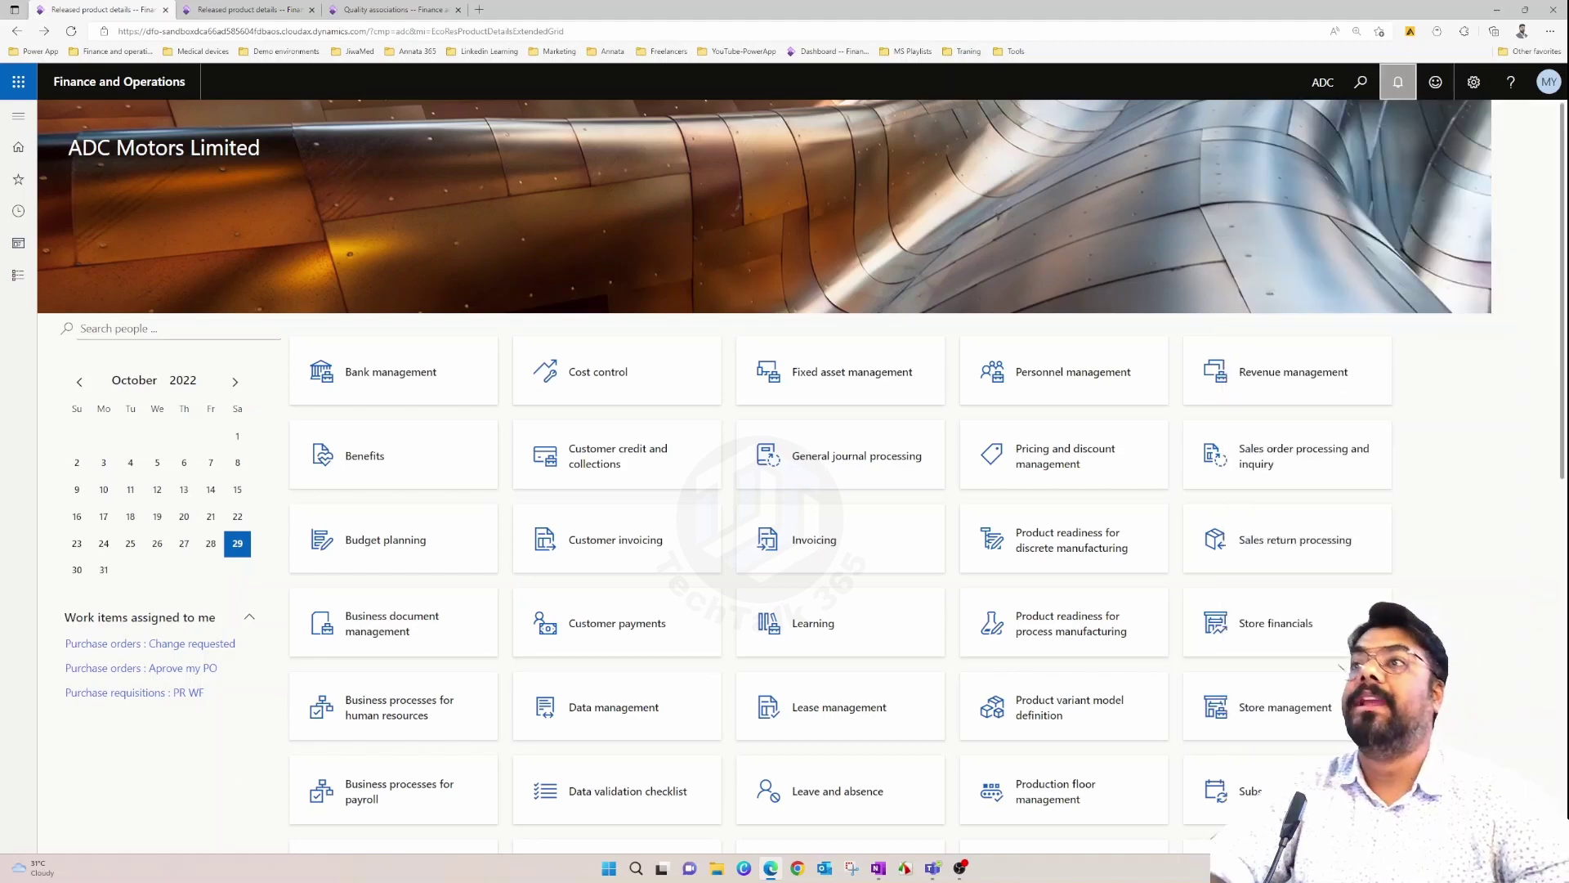
Open Quality orders and filter the Quality order column on ADC-000052.
click(18, 115)
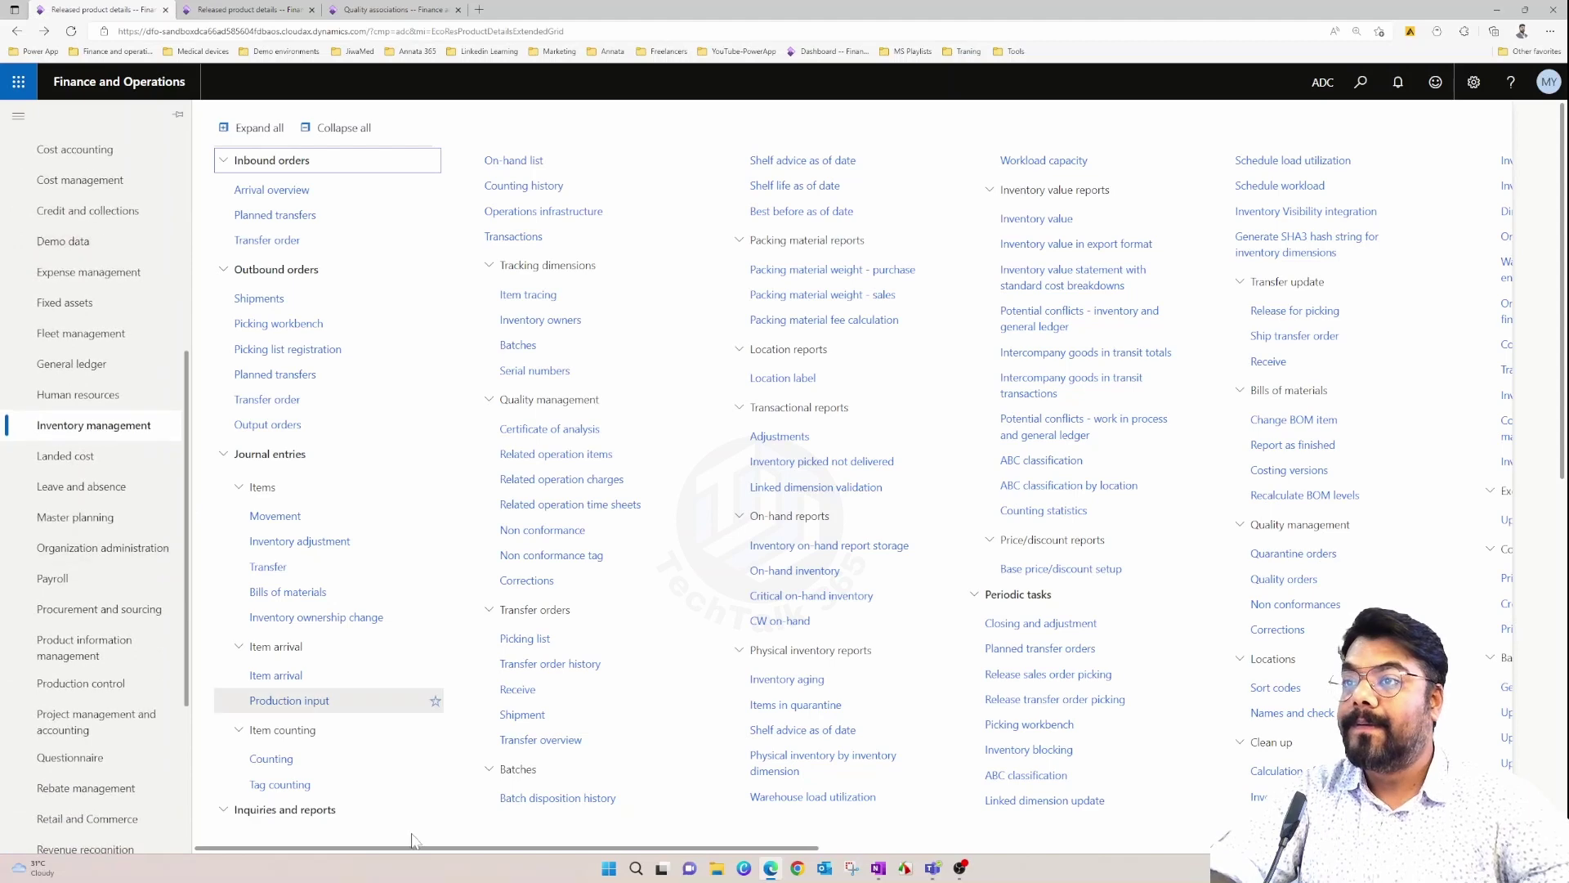
drag(413, 846, 678, 873)
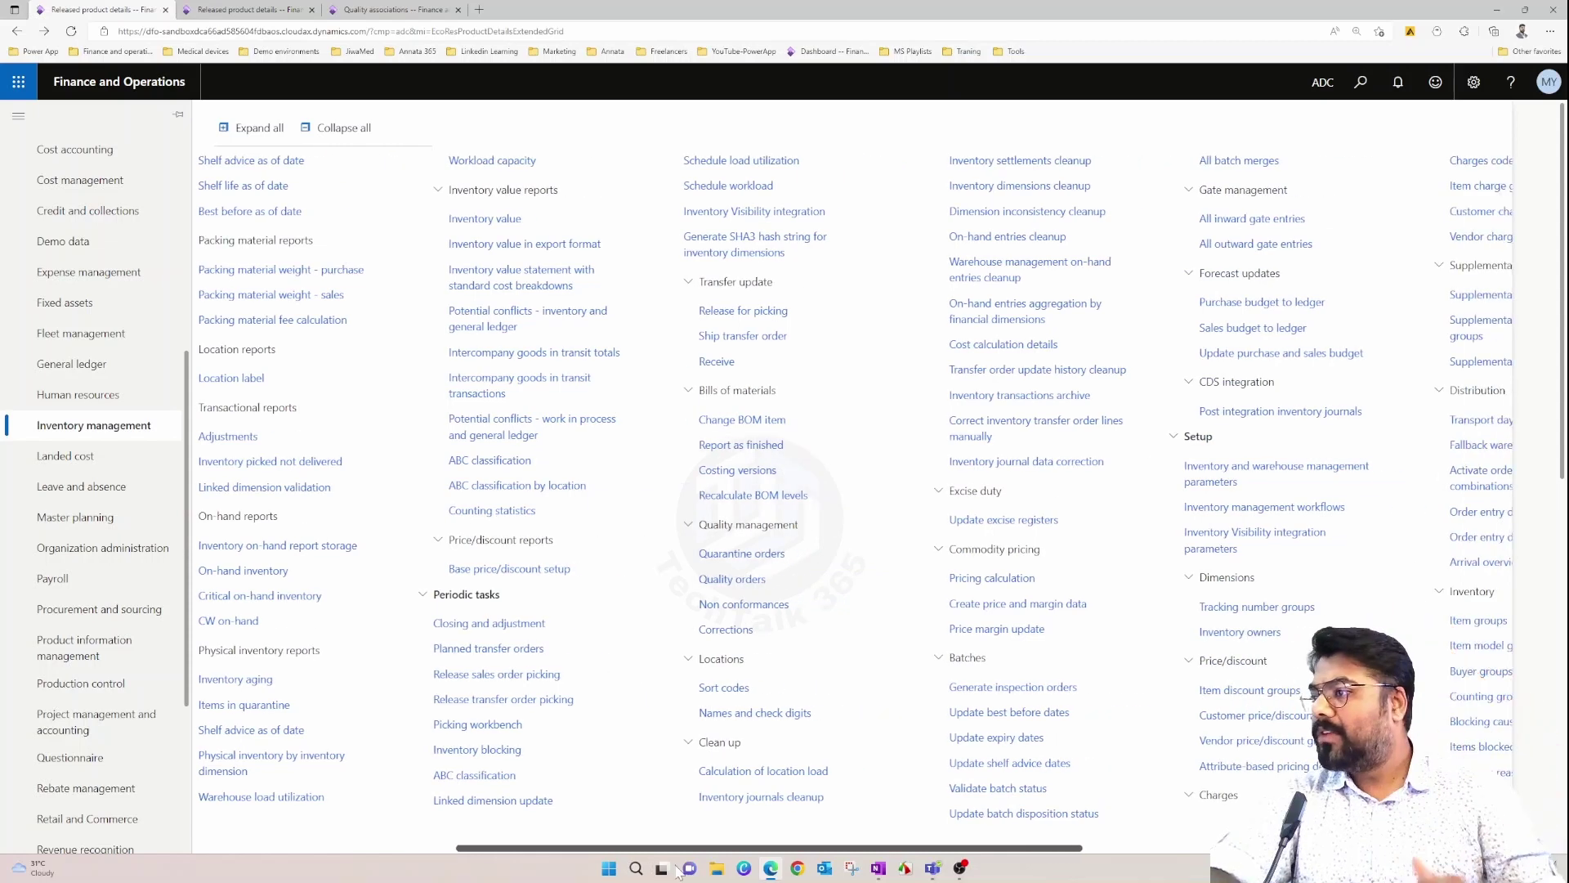
click(735, 580)
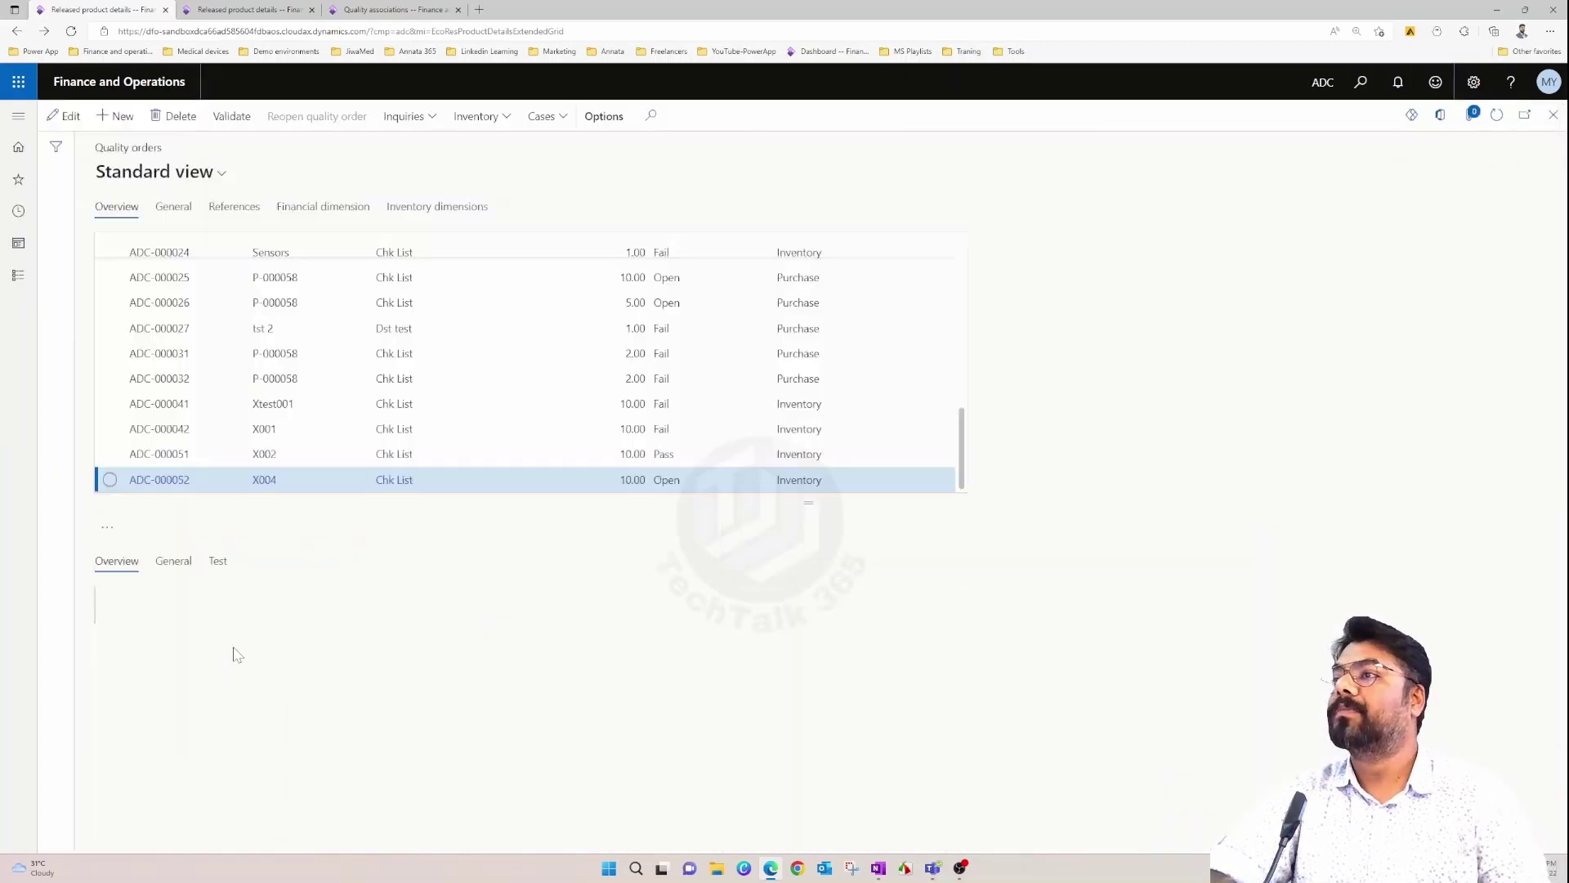
click(338, 487)
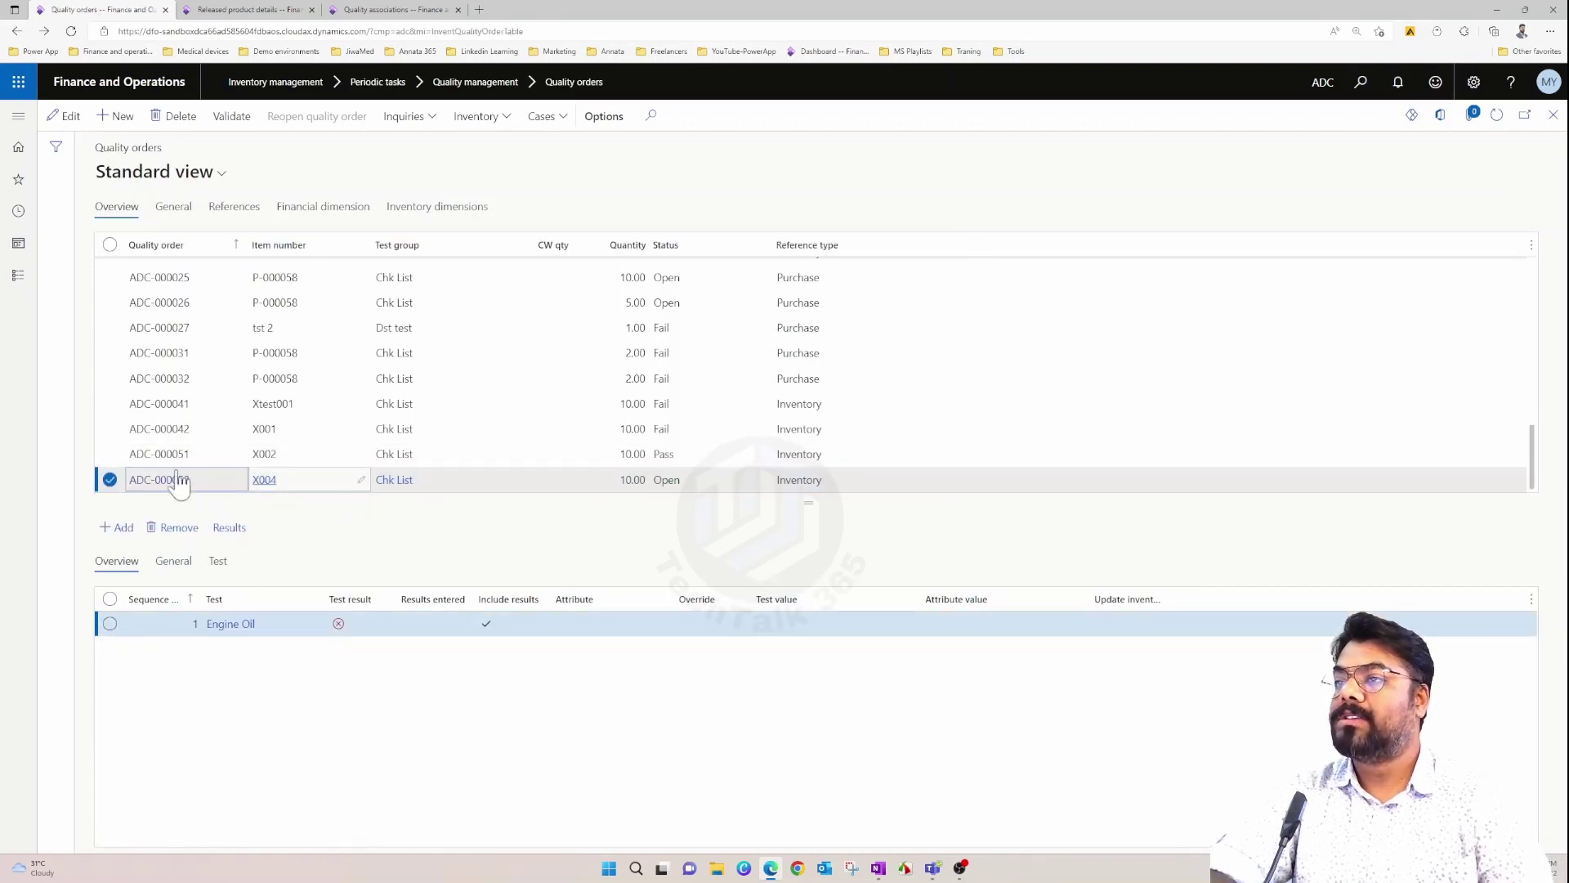
click(232, 247)
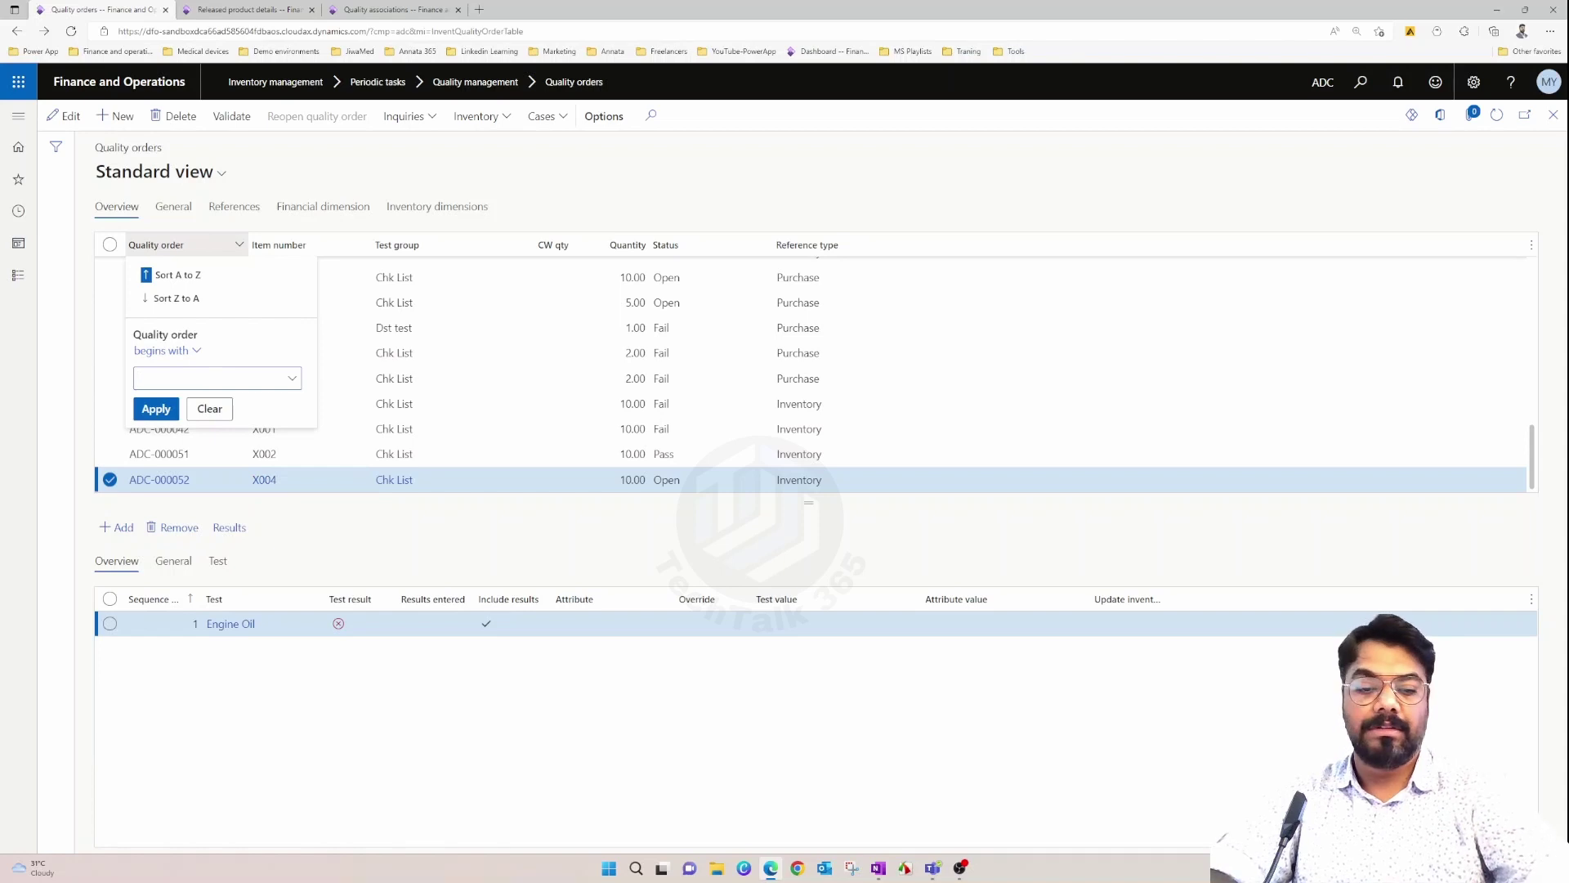
key(ctrl+v)
click(157, 408)
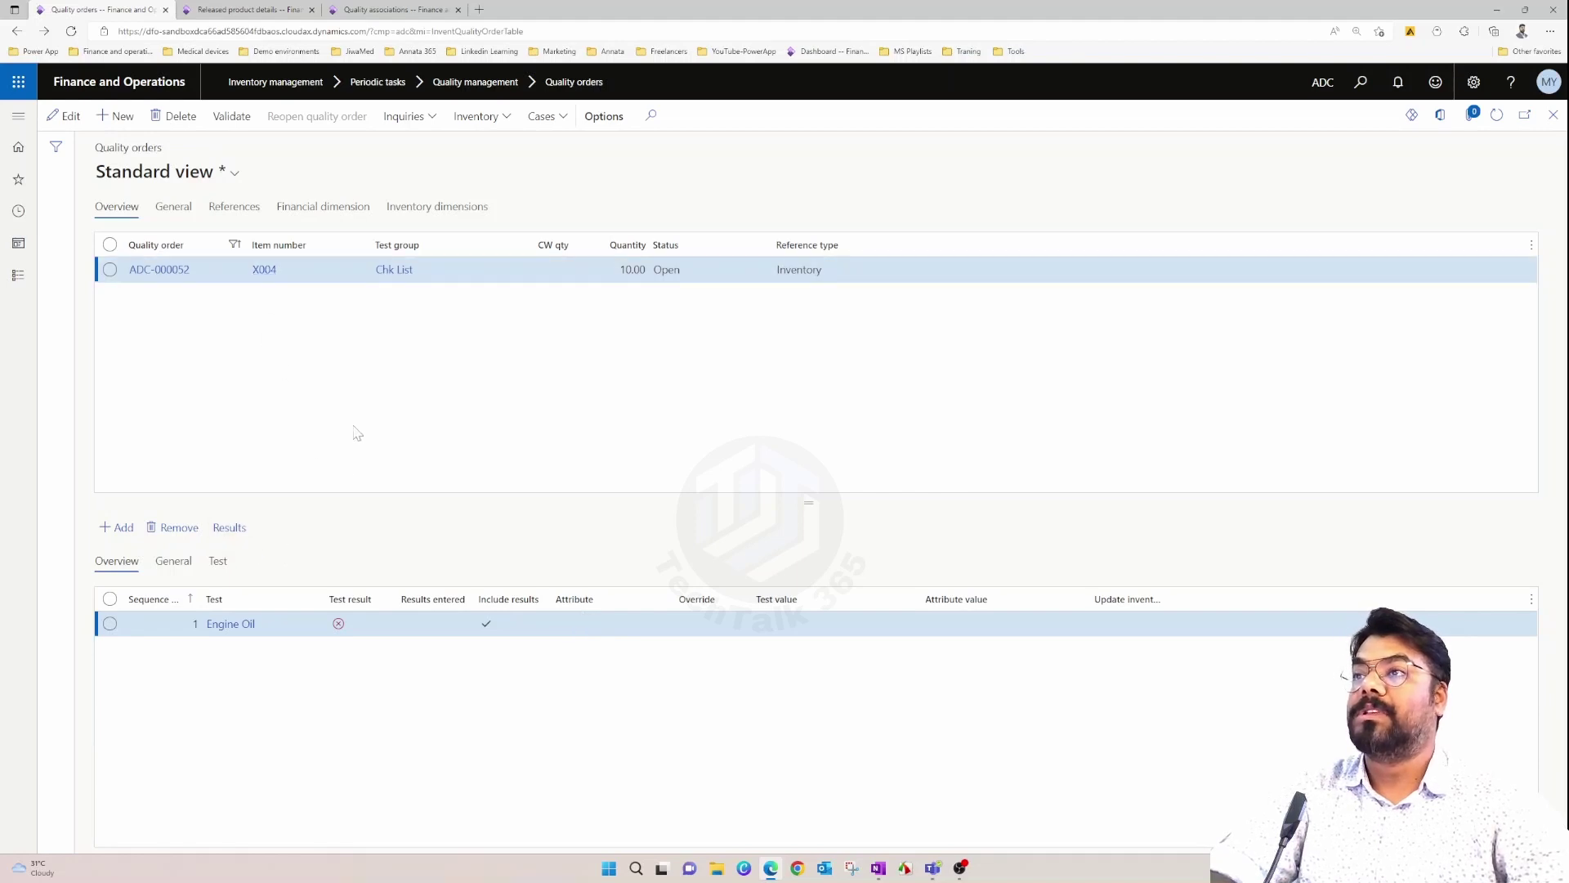
Enter result quantity 10 for the Engine Oil test and validate the result.
click(230, 527)
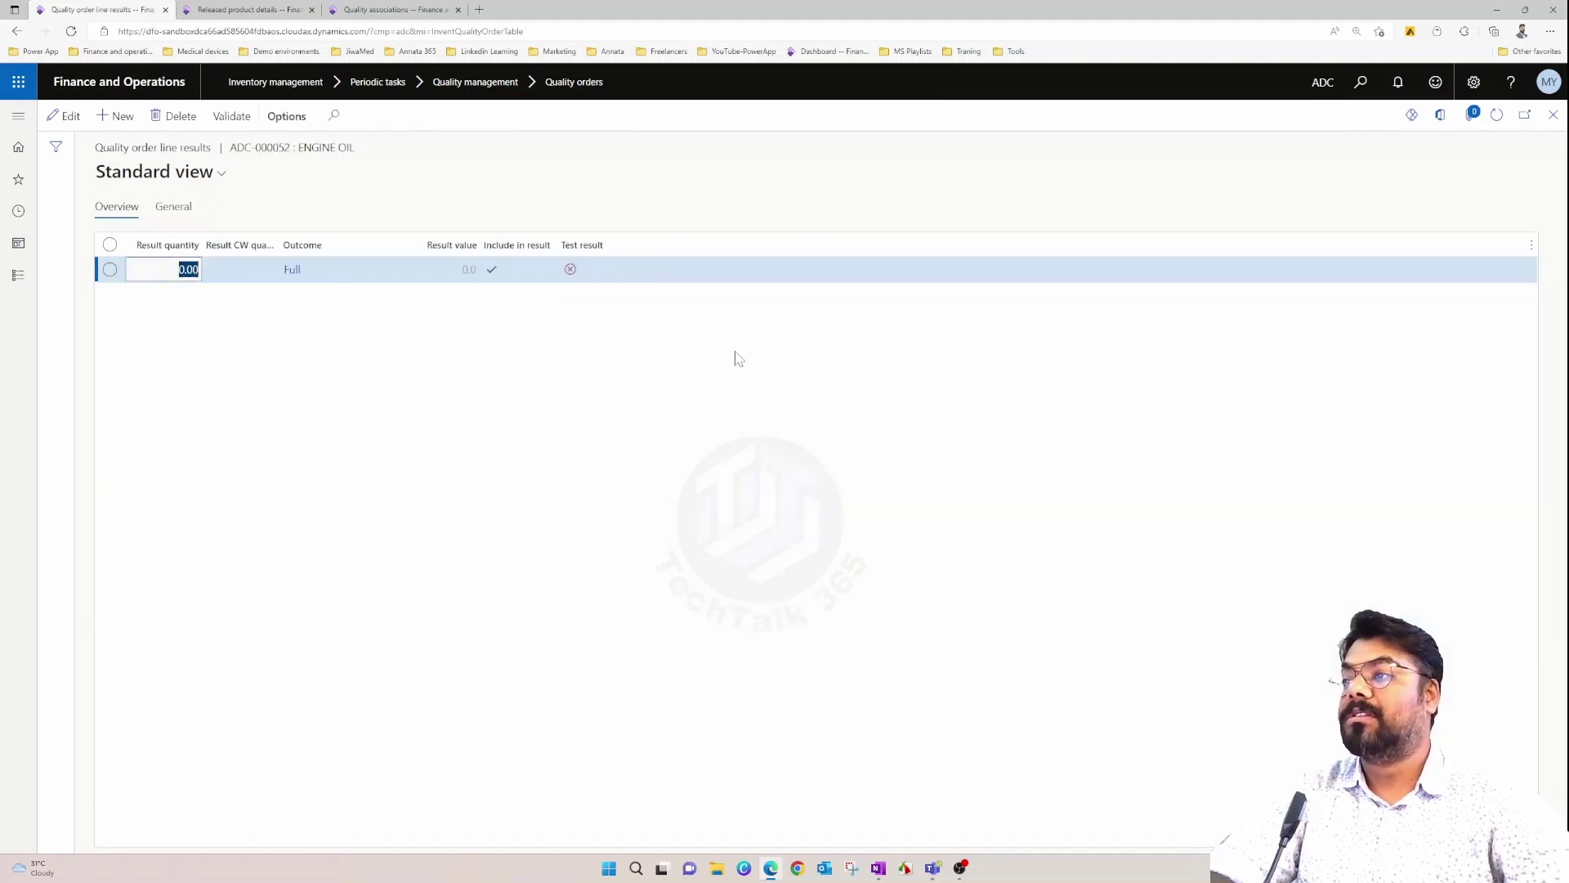
click(182, 270)
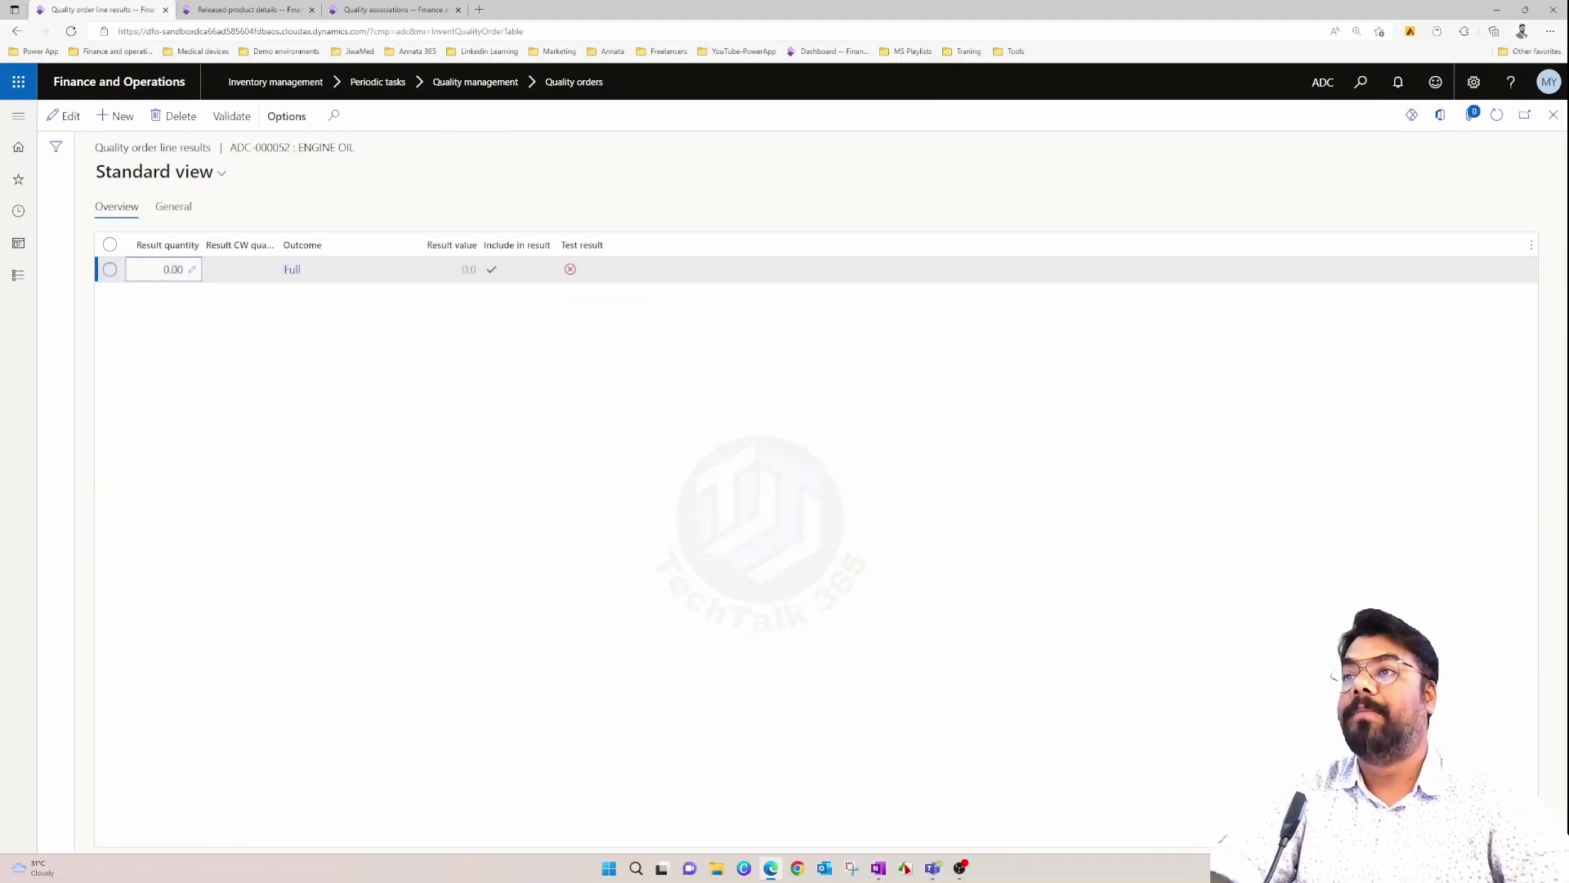
click(72, 118)
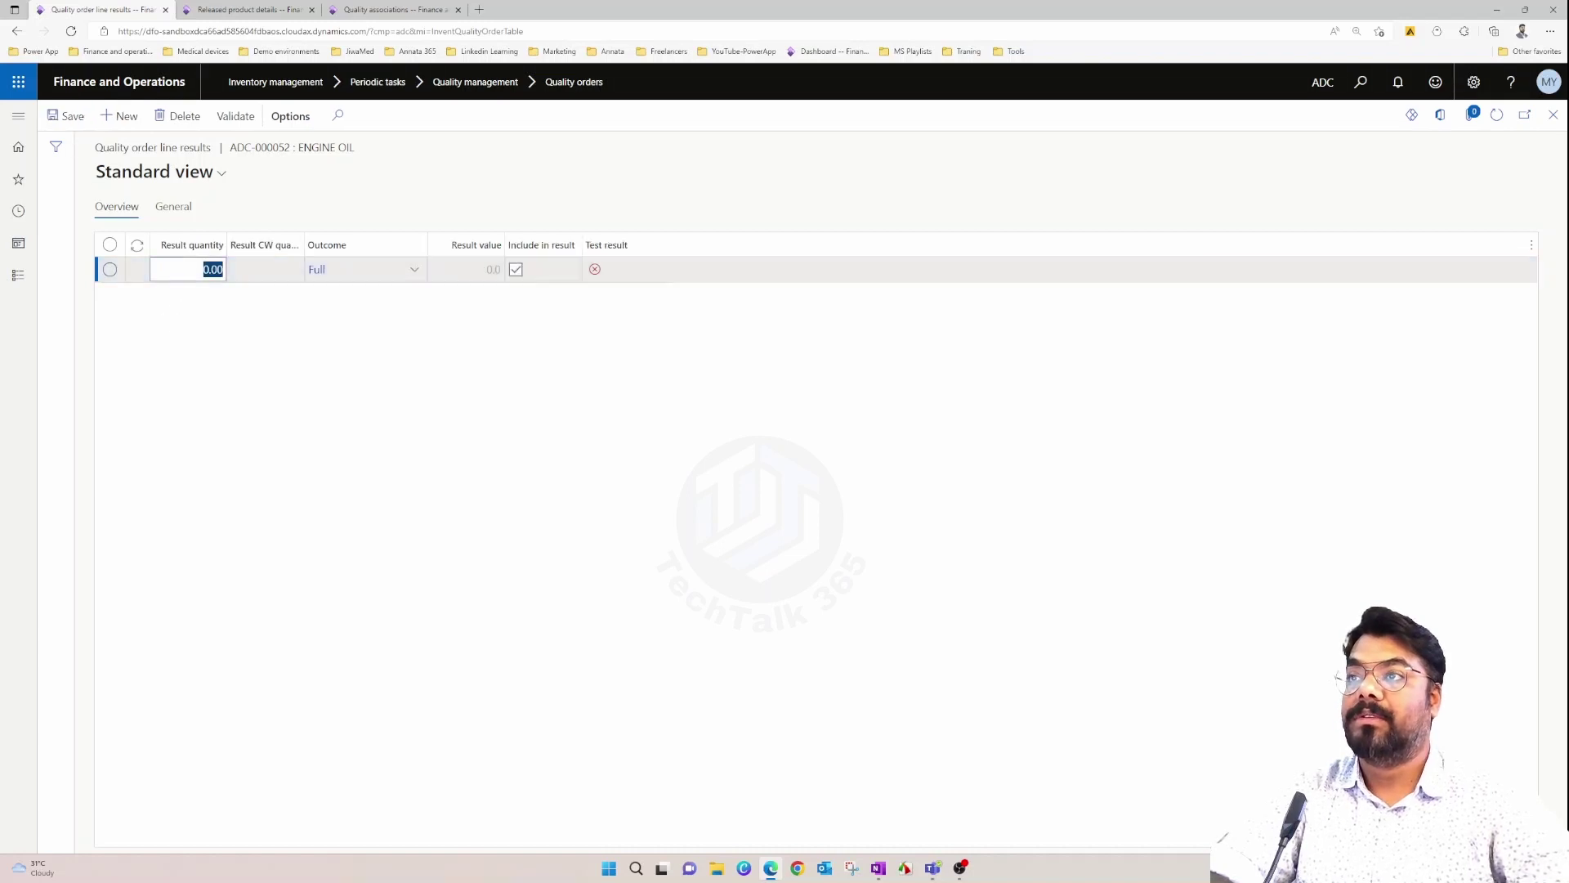
text(10)
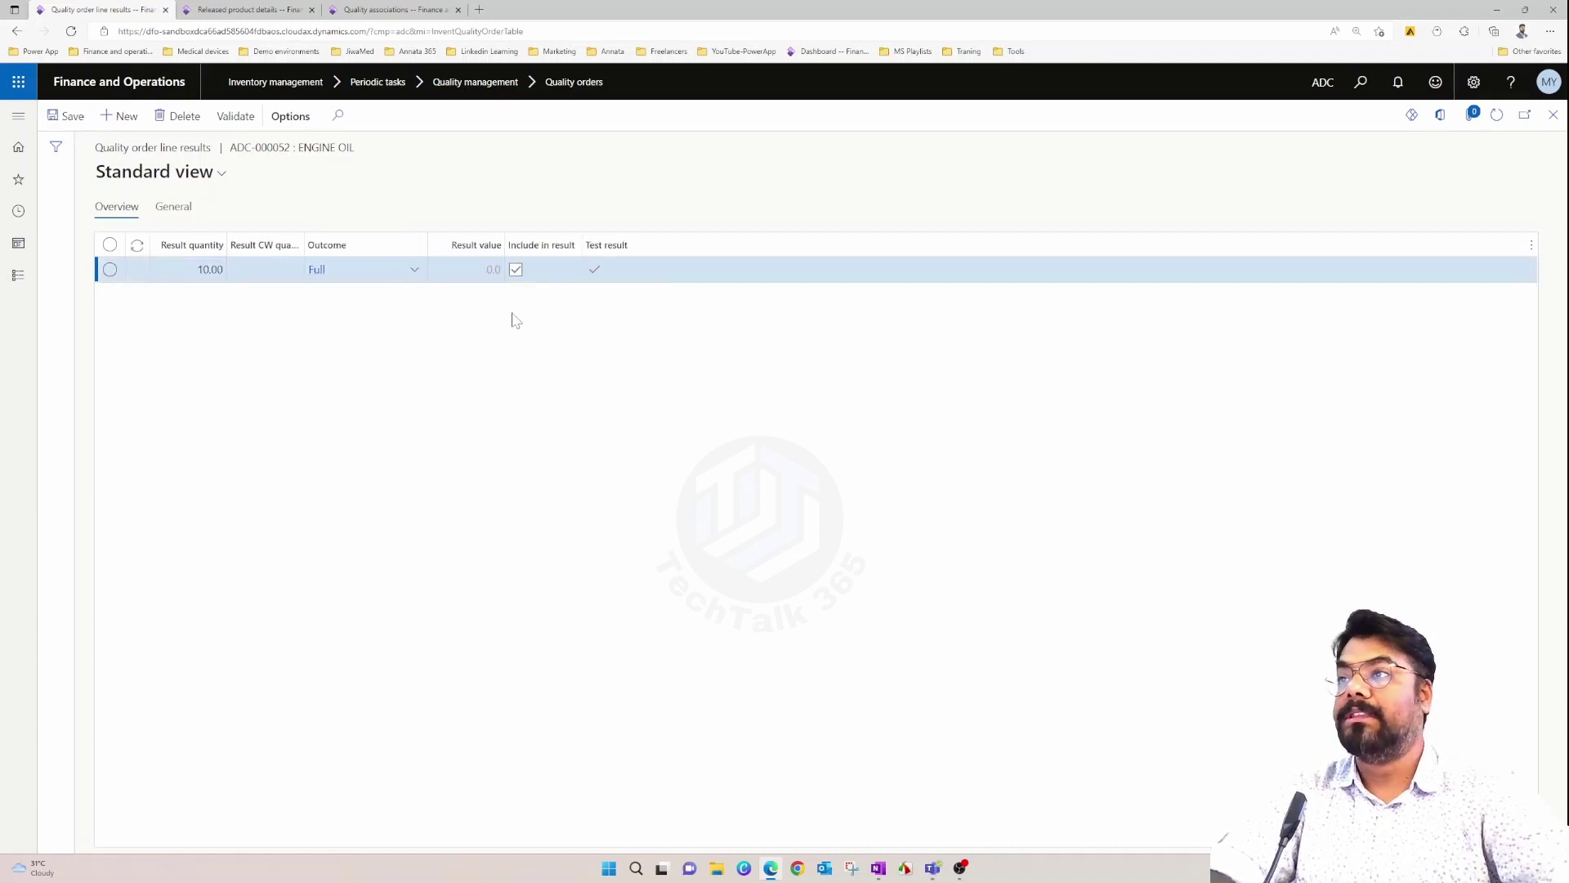
click(245, 125)
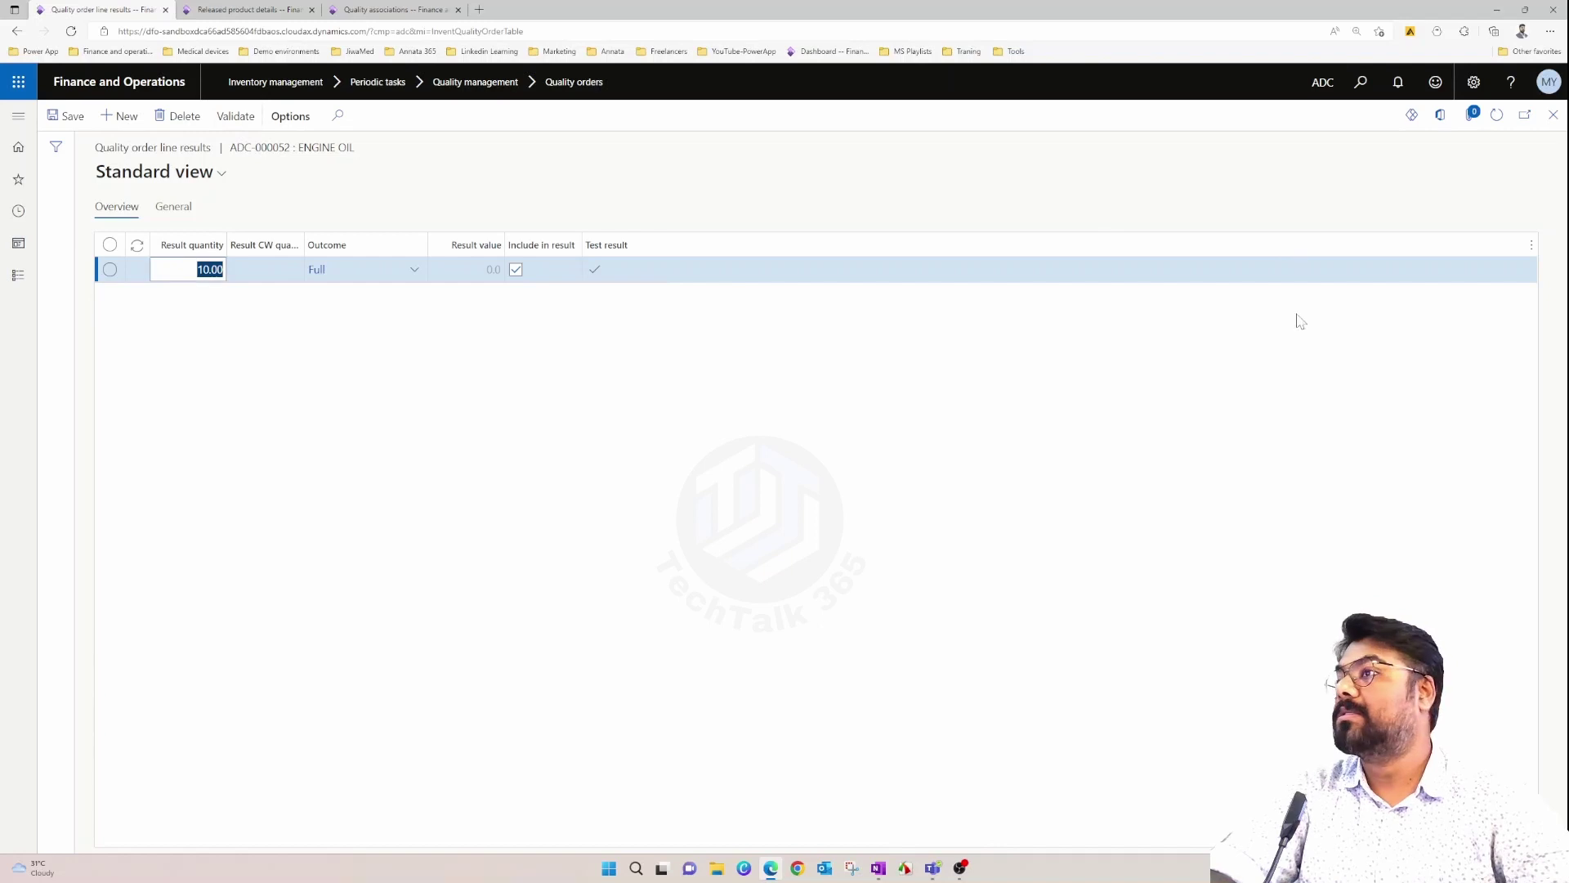
click(1553, 115)
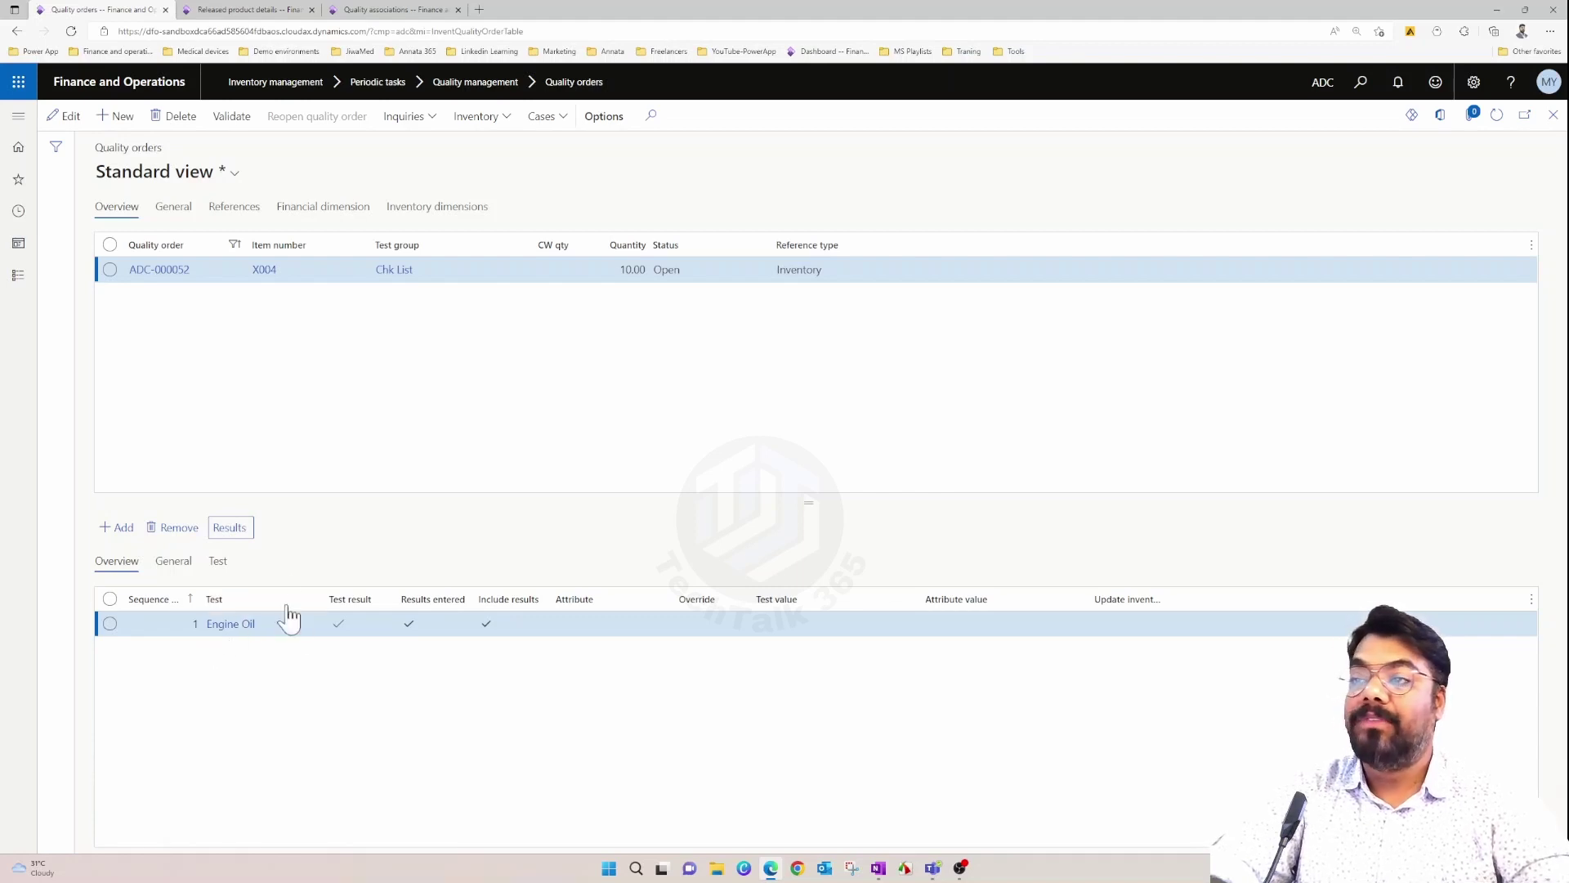
Review the test group's batch disposition codes, then close the Test groups form.
click(404, 281)
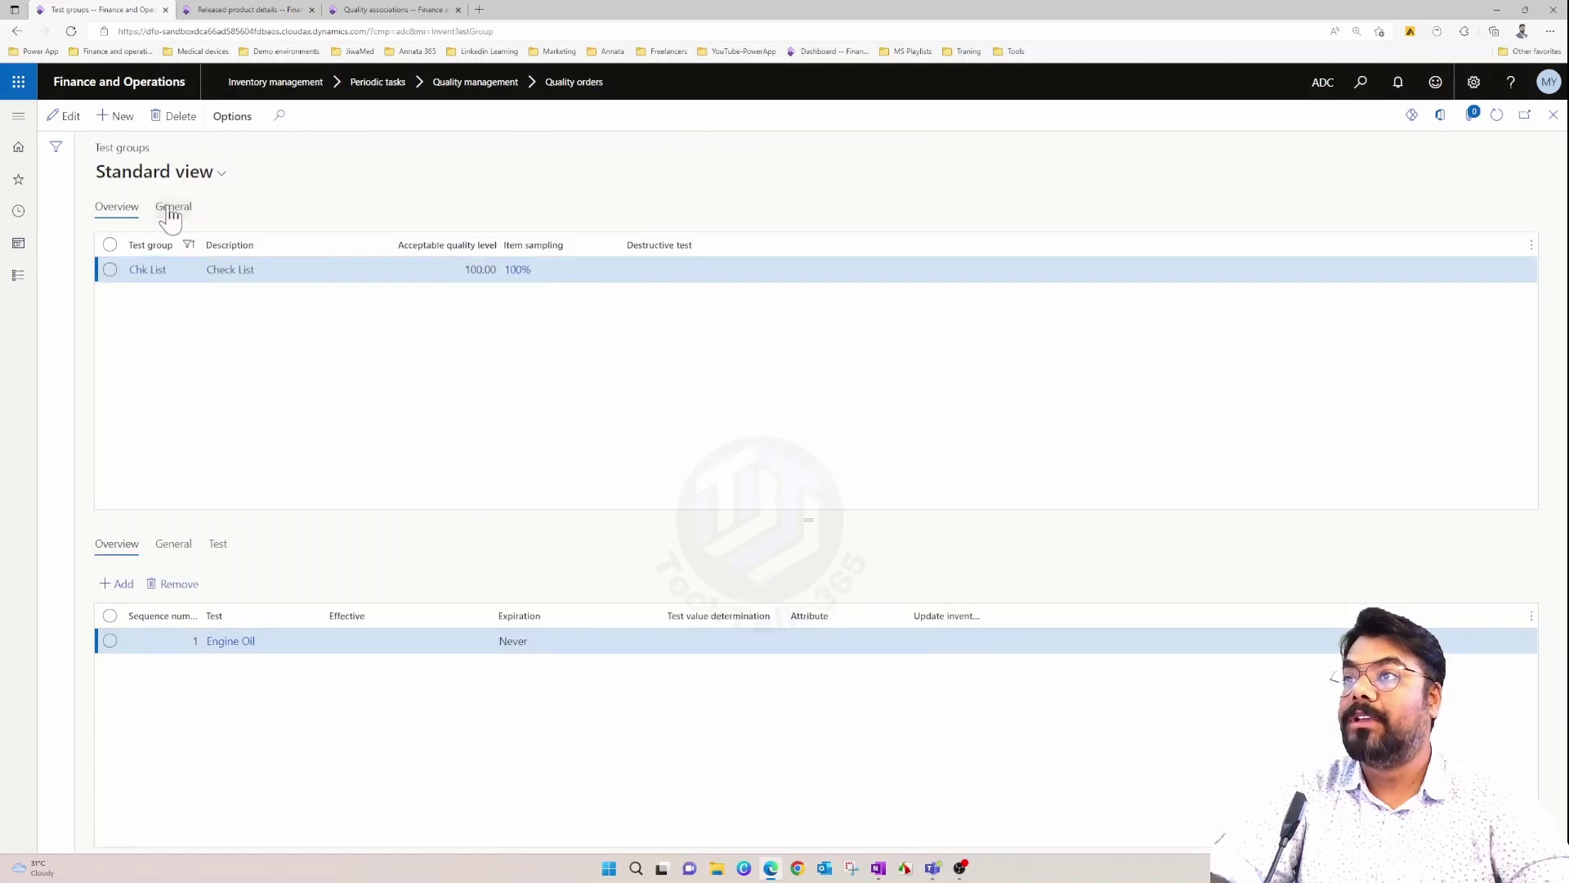
click(173, 206)
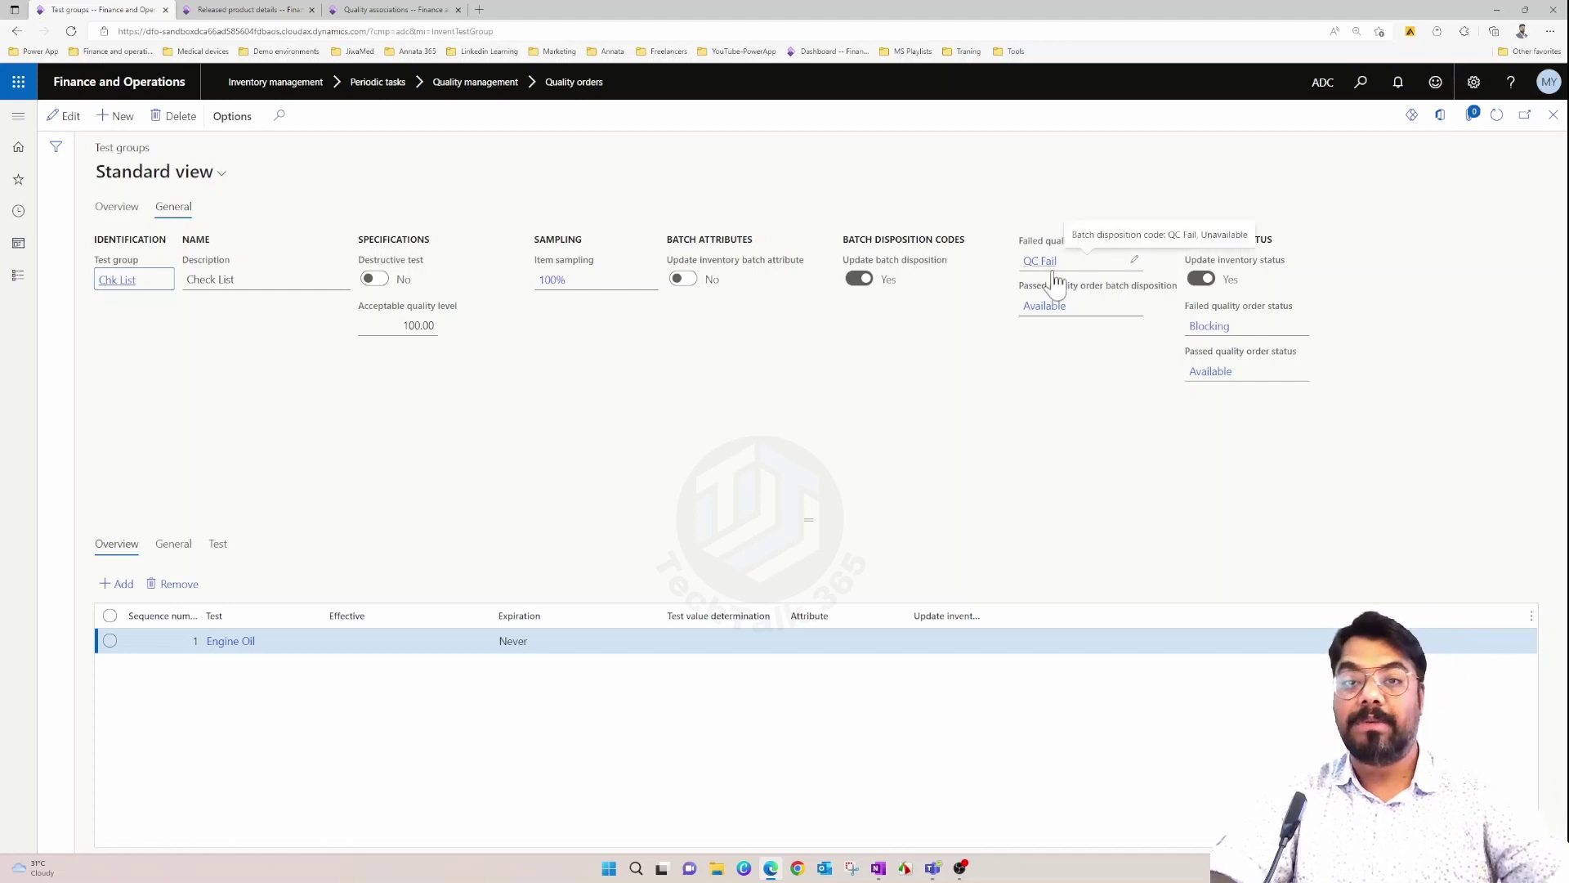
click(1552, 115)
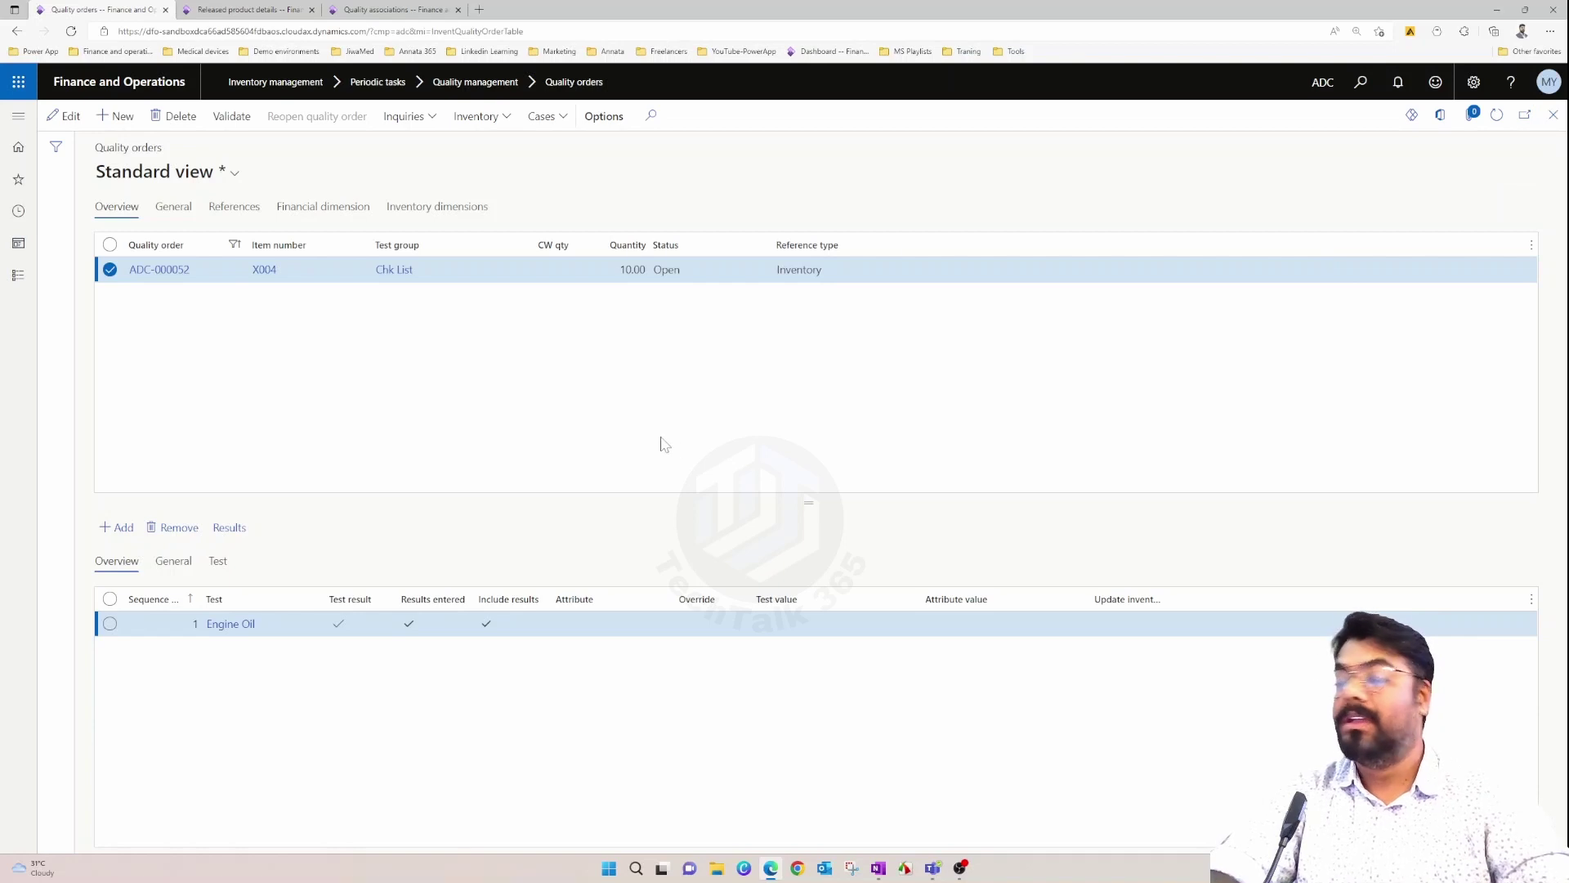
Validate quality order ADC-000052 and dismiss the Operation completed message.
click(231, 115)
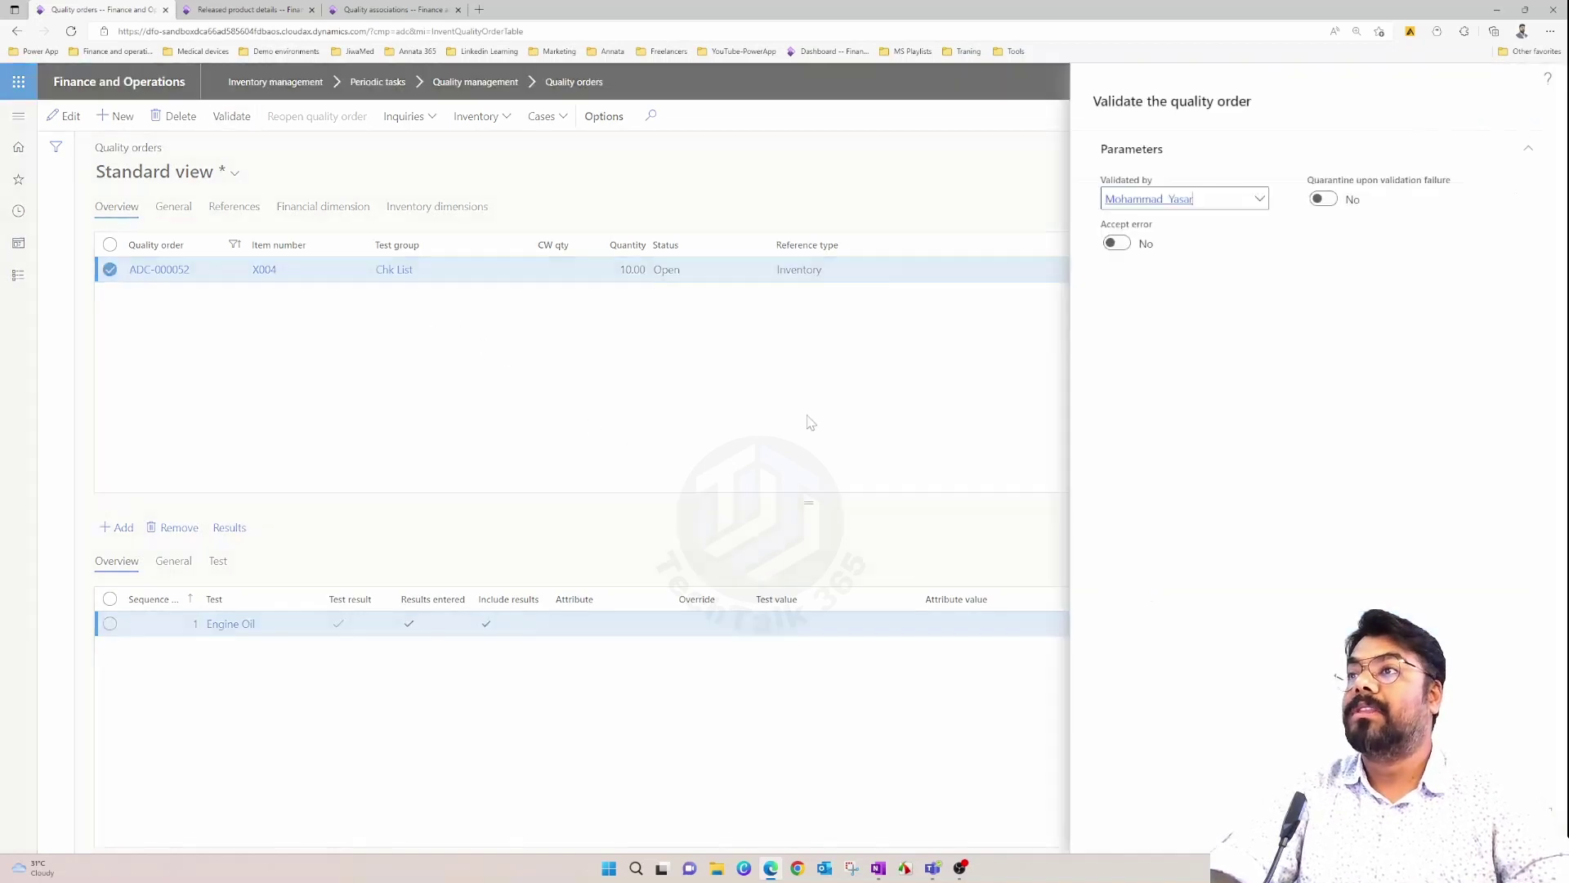
key(Return)
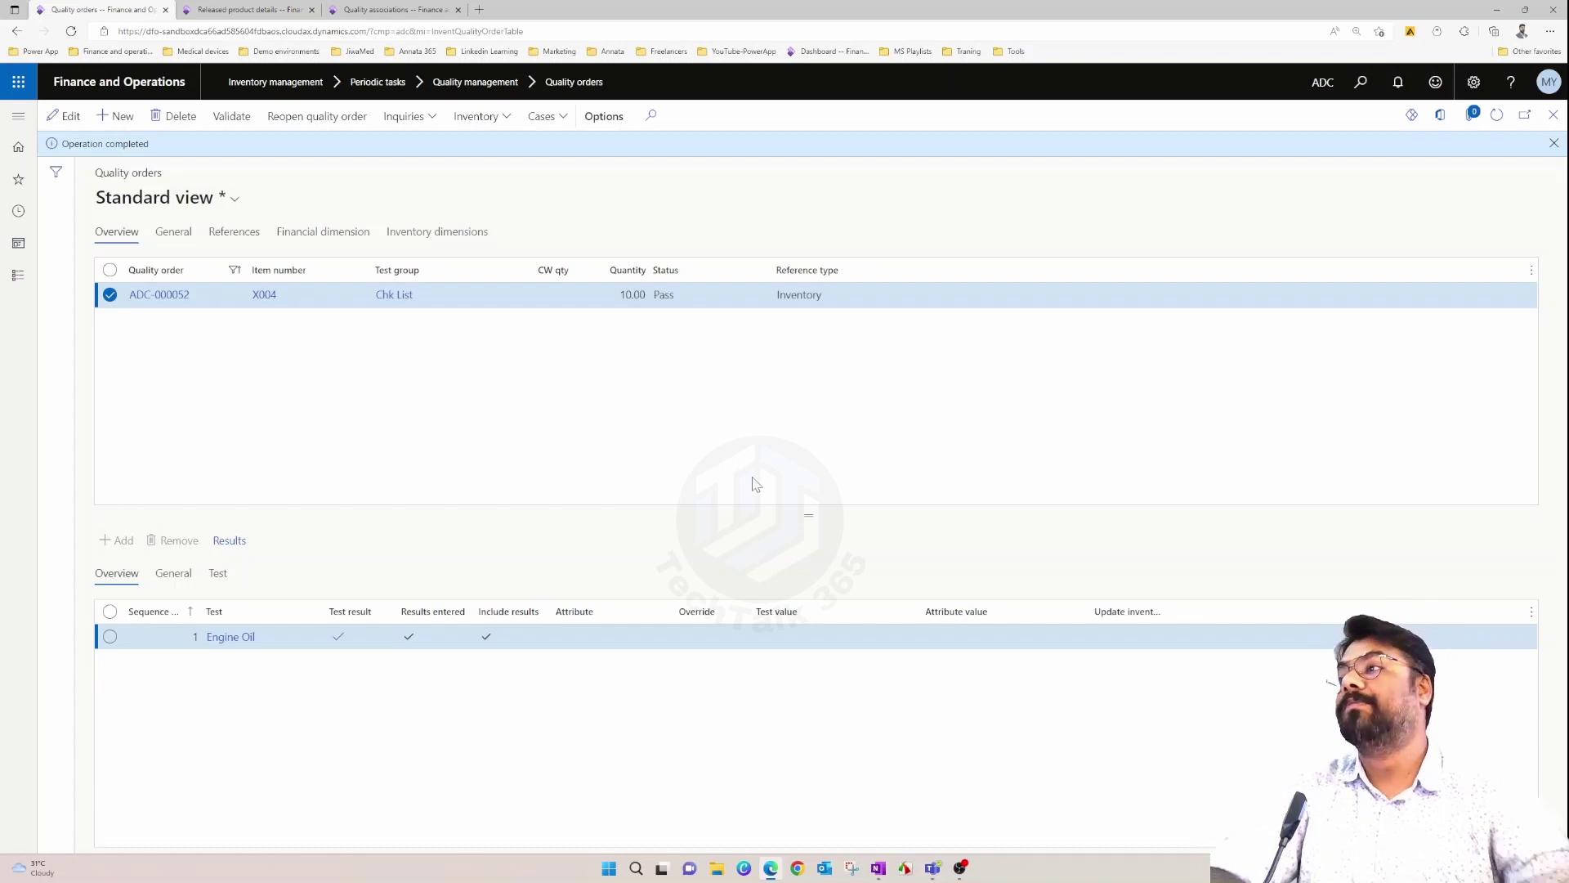
click(1553, 143)
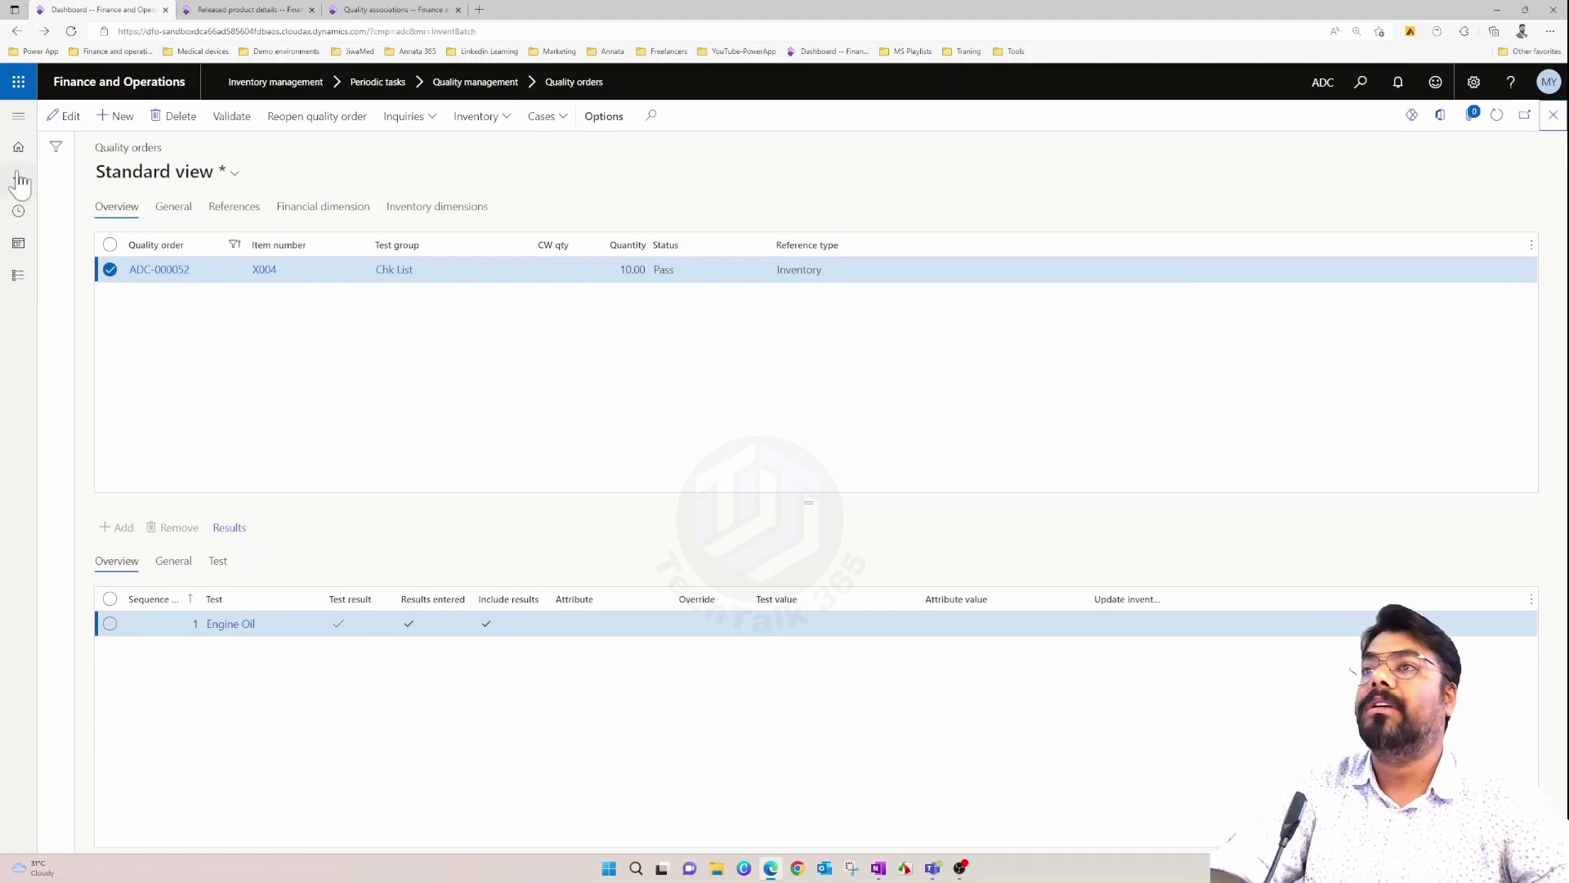
Open the Inventory management Shelf advice as of date inquiry for BAT-0001.
click(18, 115)
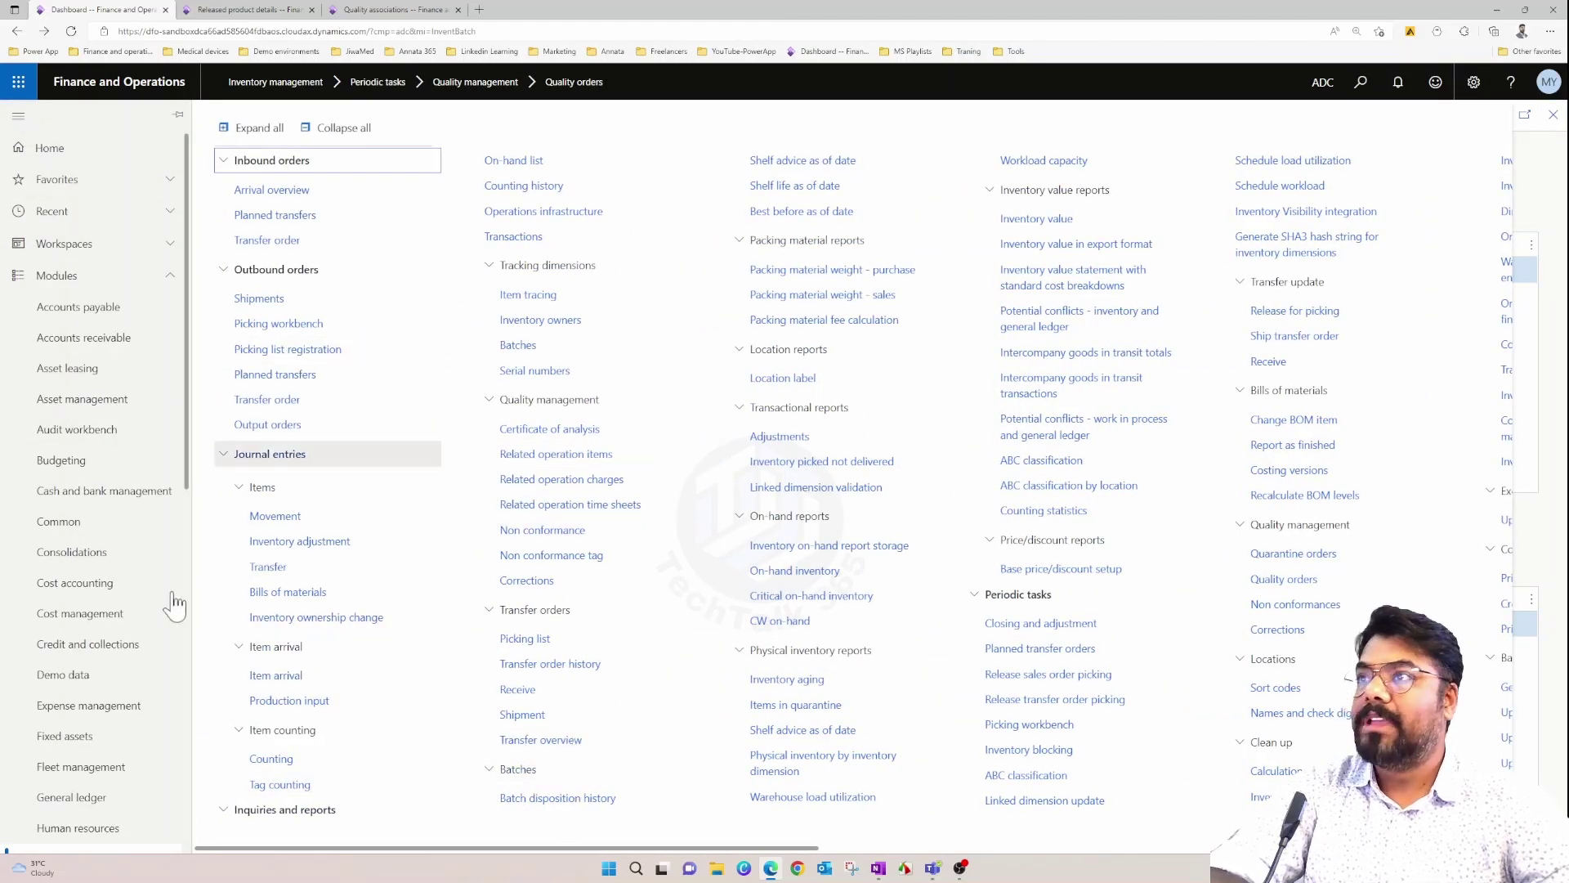
scroll(163, 670, down, 3)
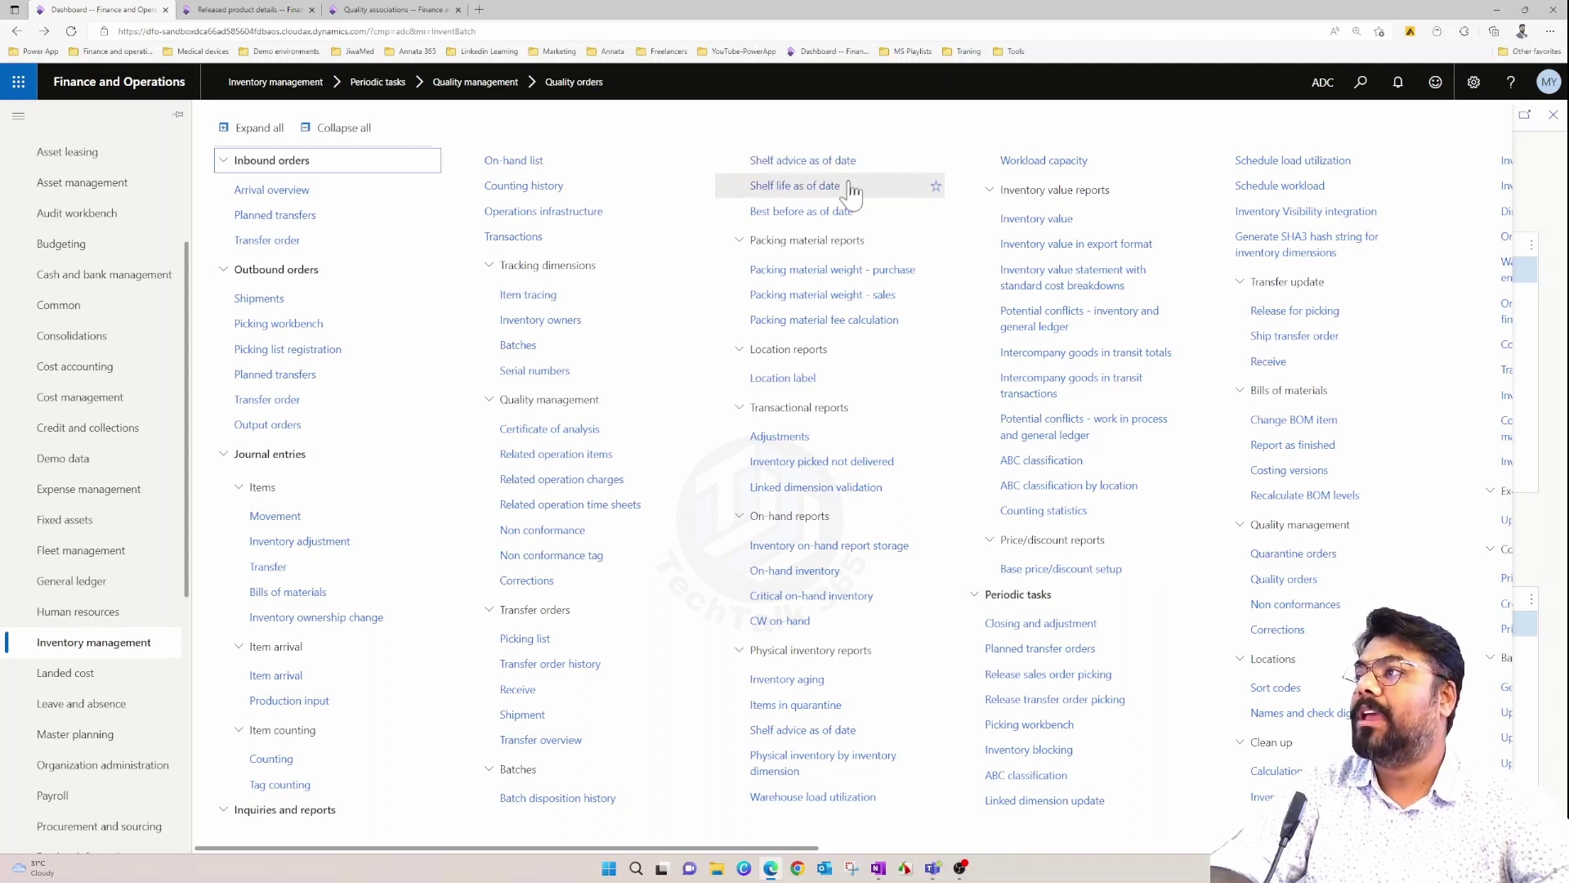
click(801, 168)
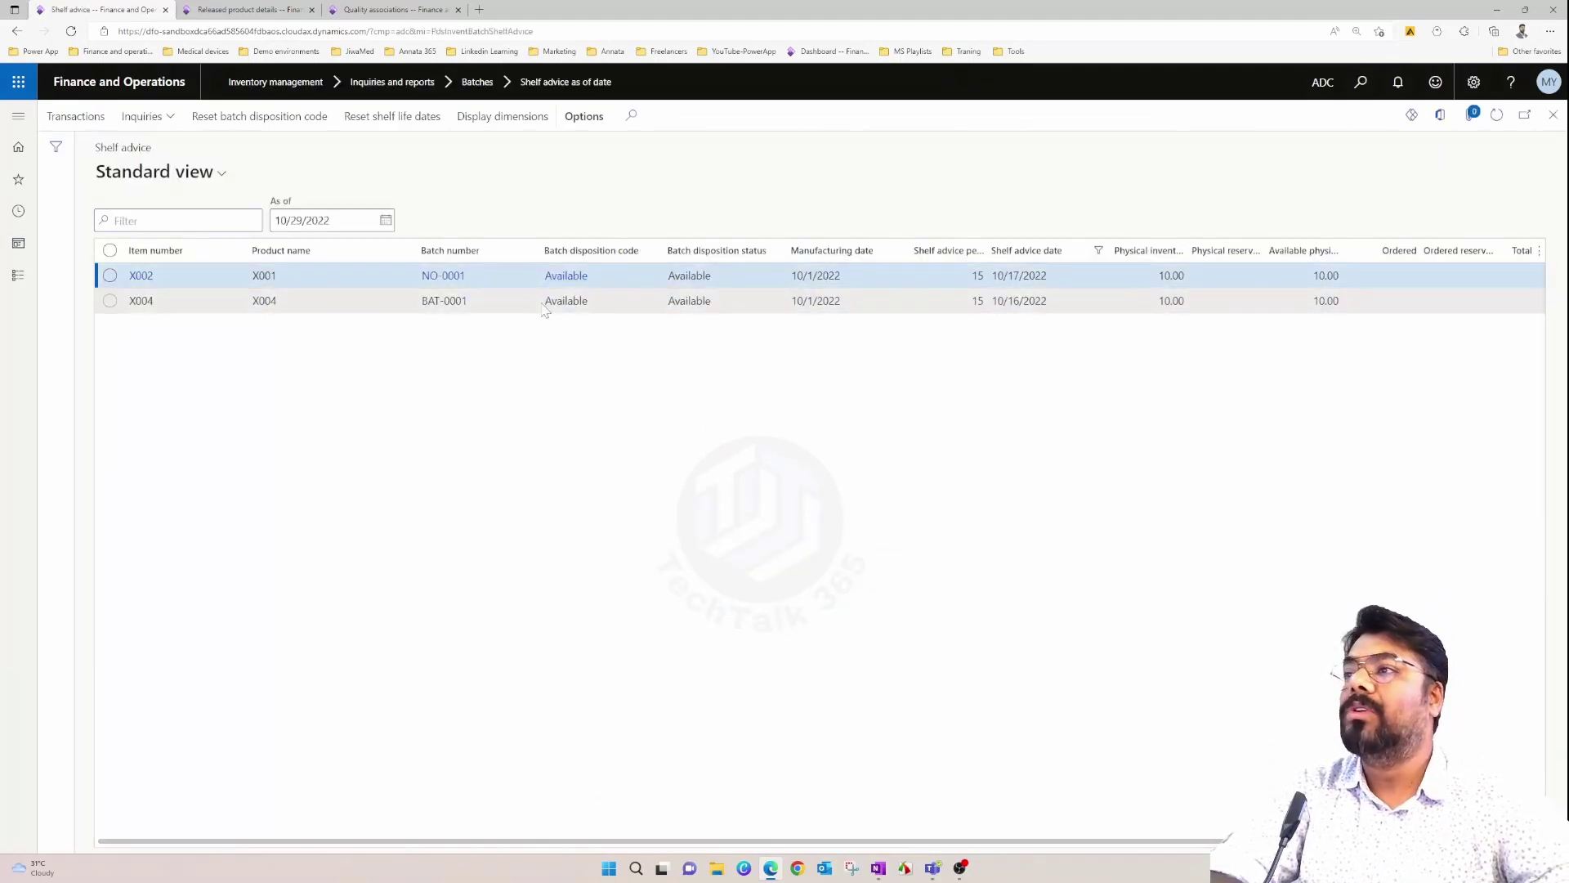
click(484, 304)
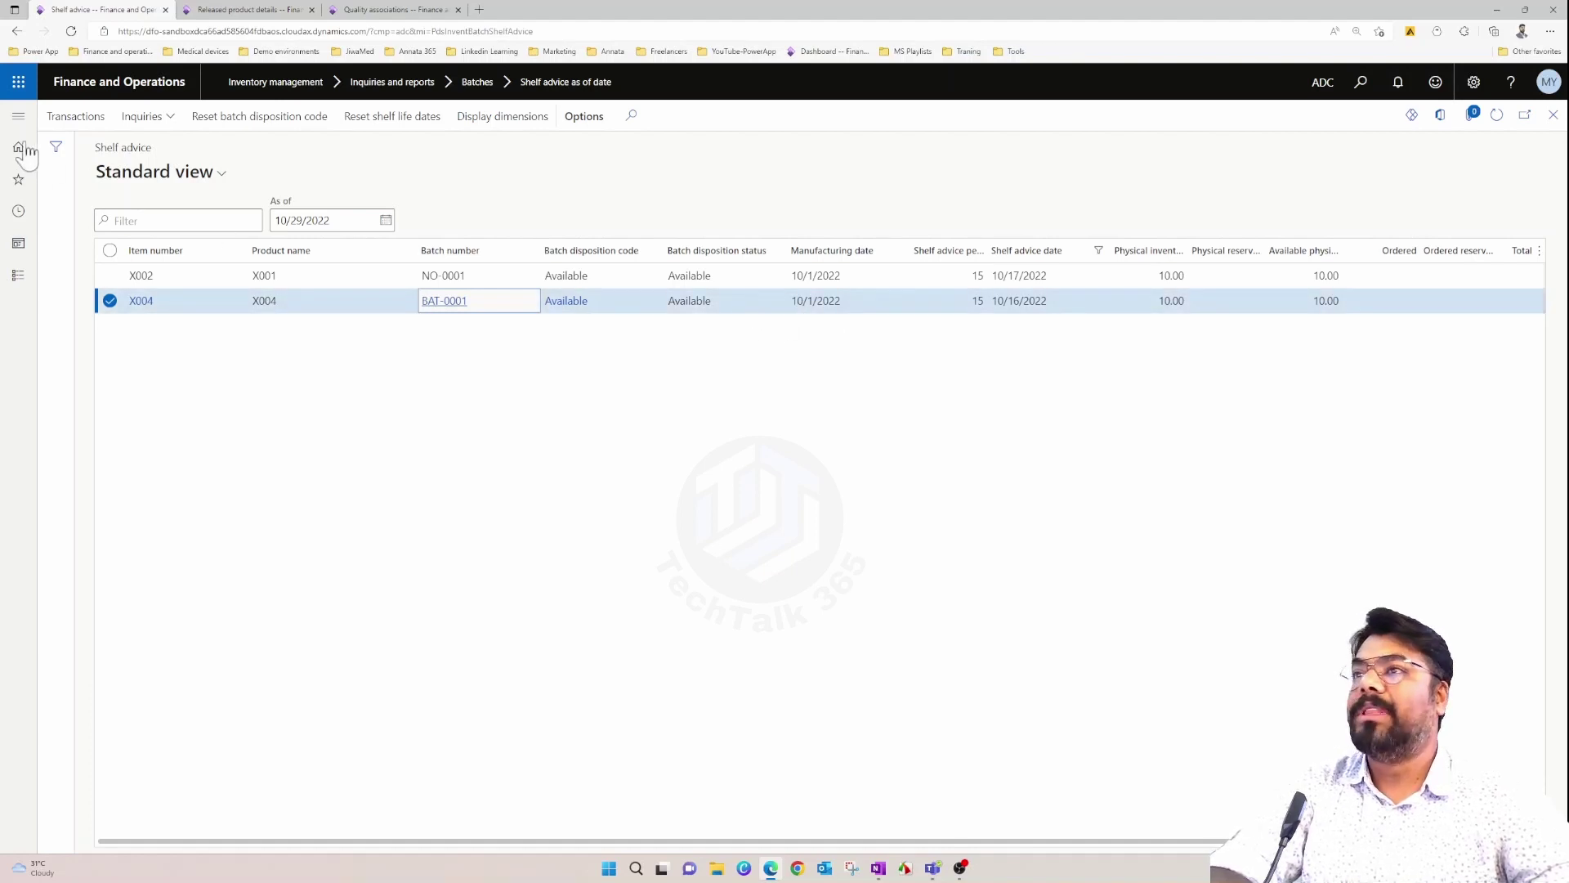
click(162, 122)
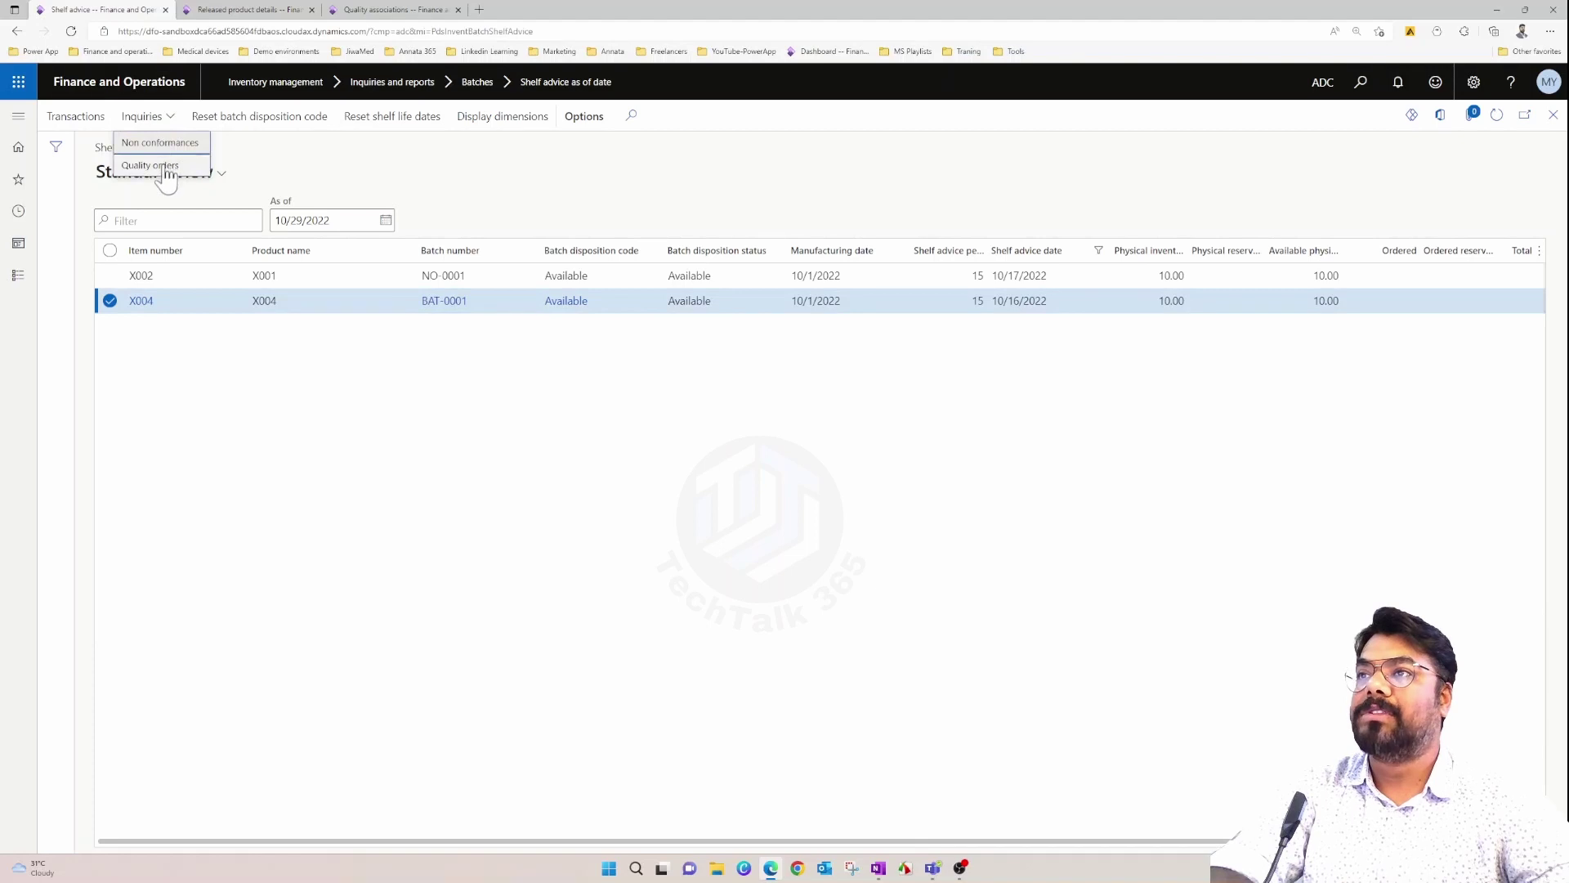
click(164, 167)
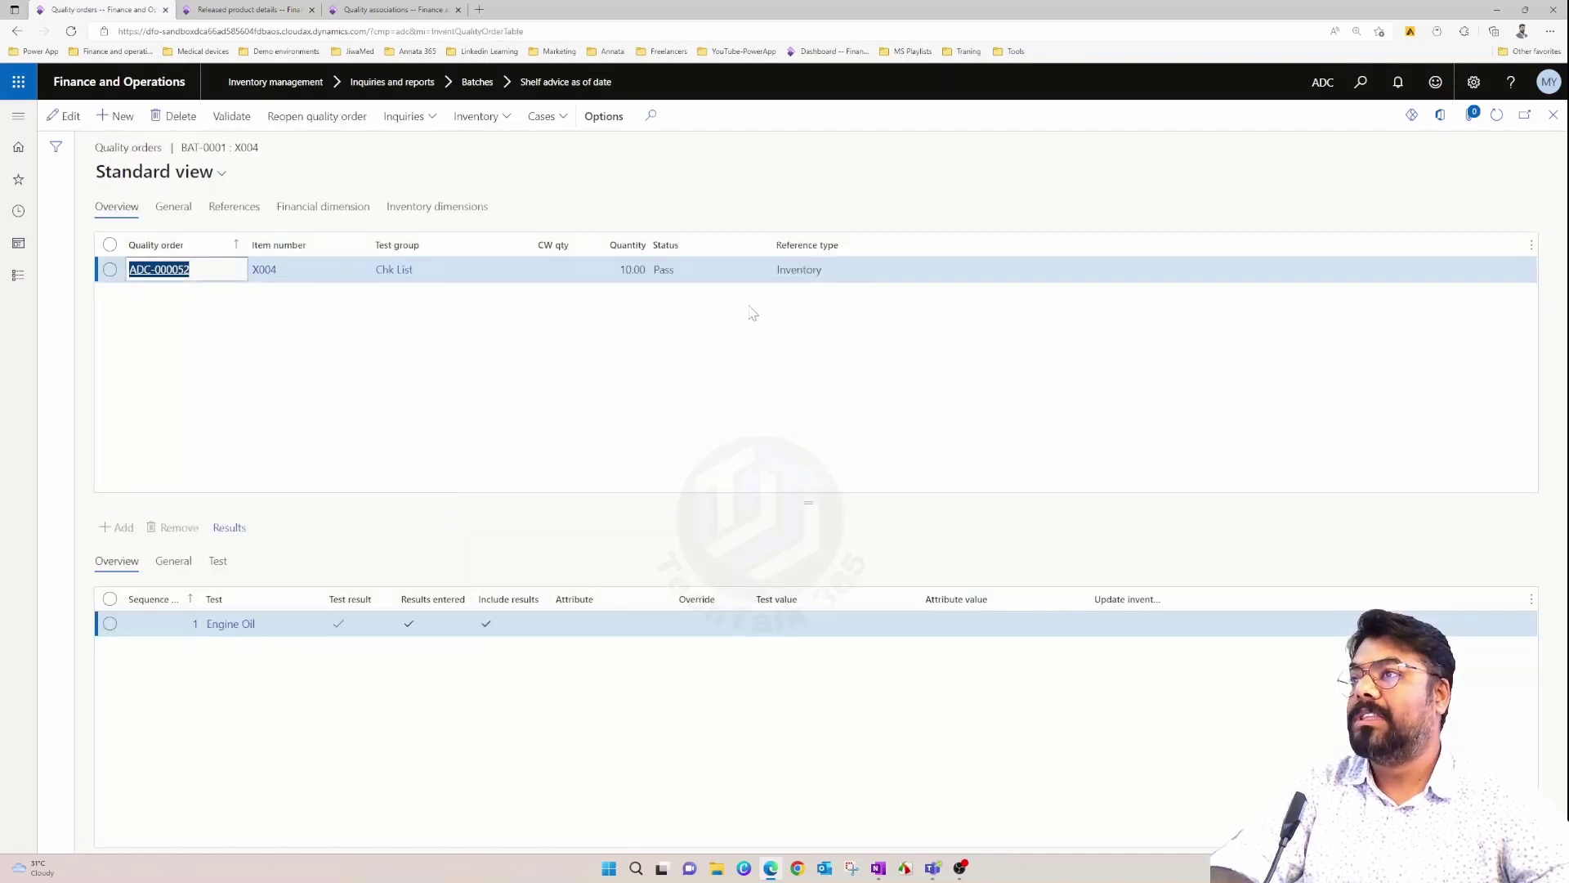
click(1553, 115)
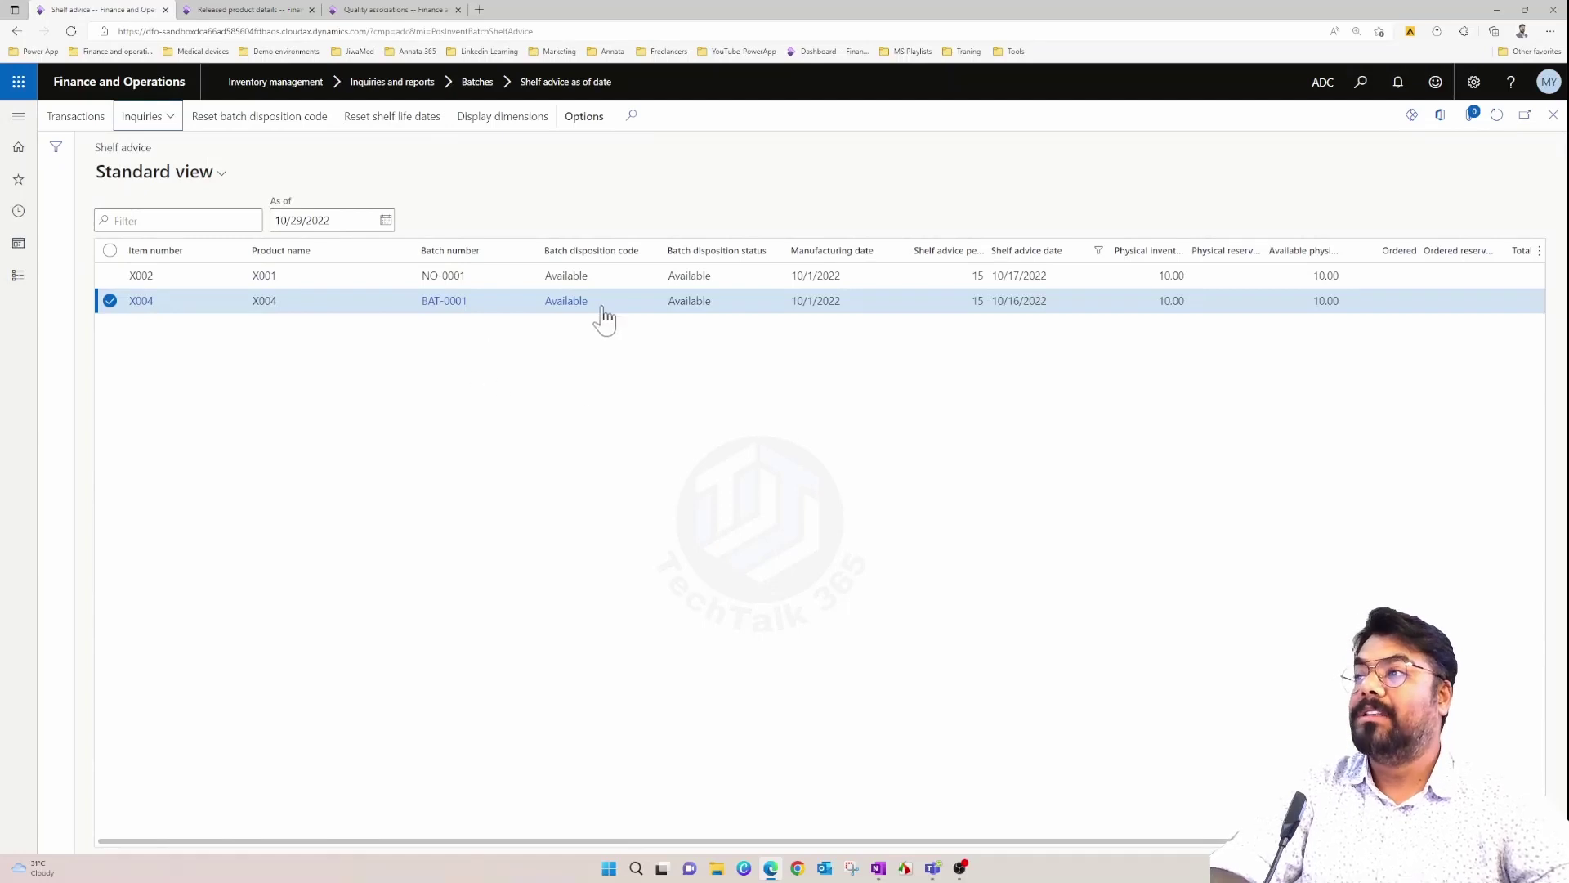
click(147, 116)
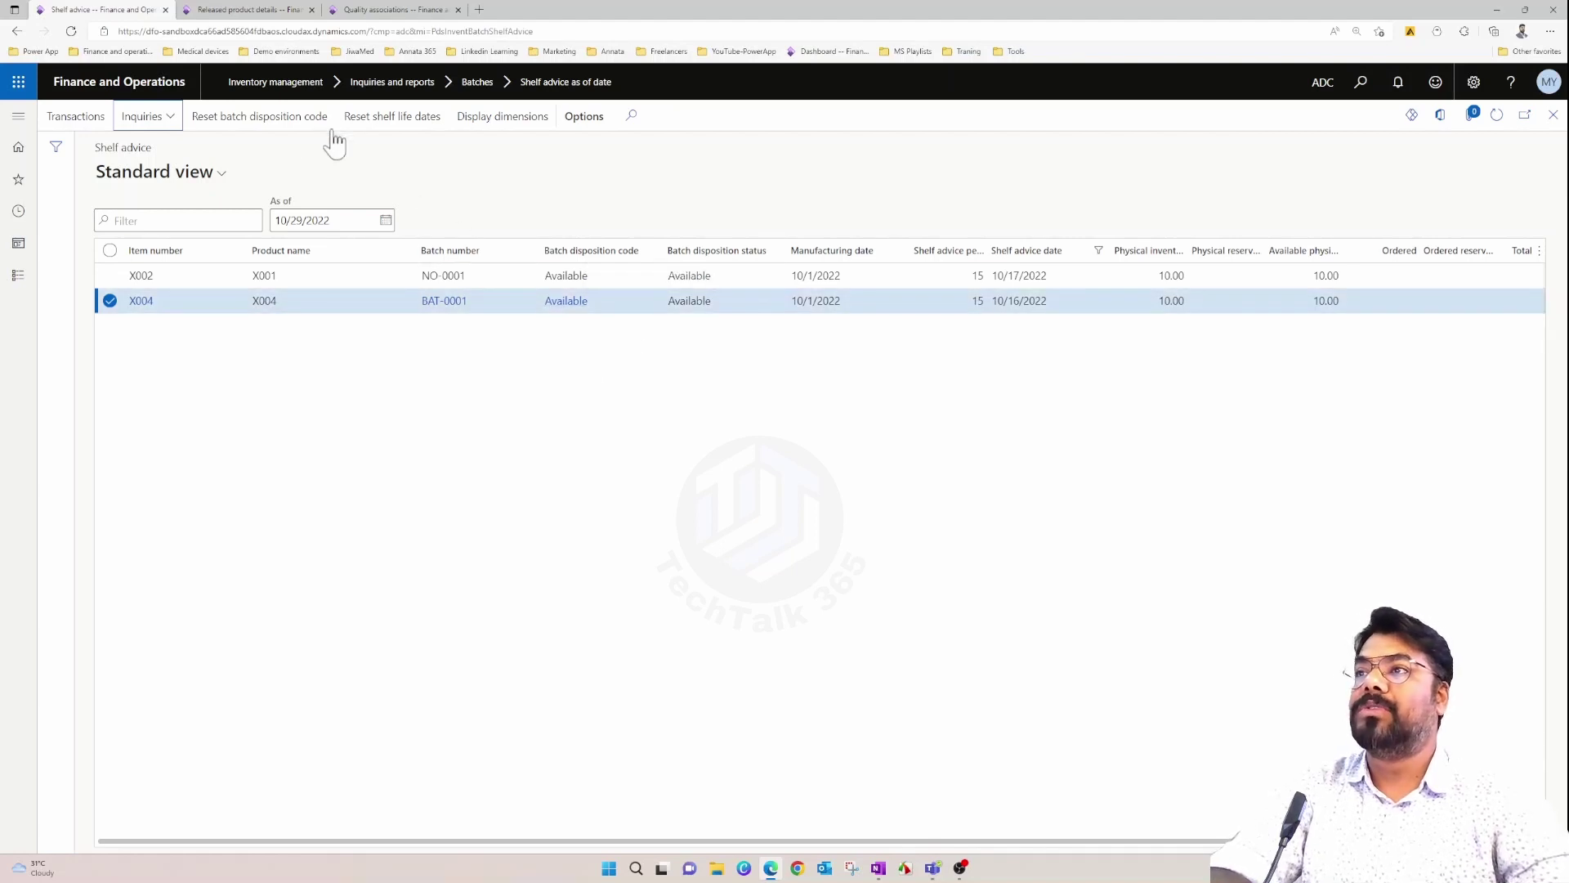
Review the batch disposition codes without changing them, then close the inventory transactions page.
click(304, 127)
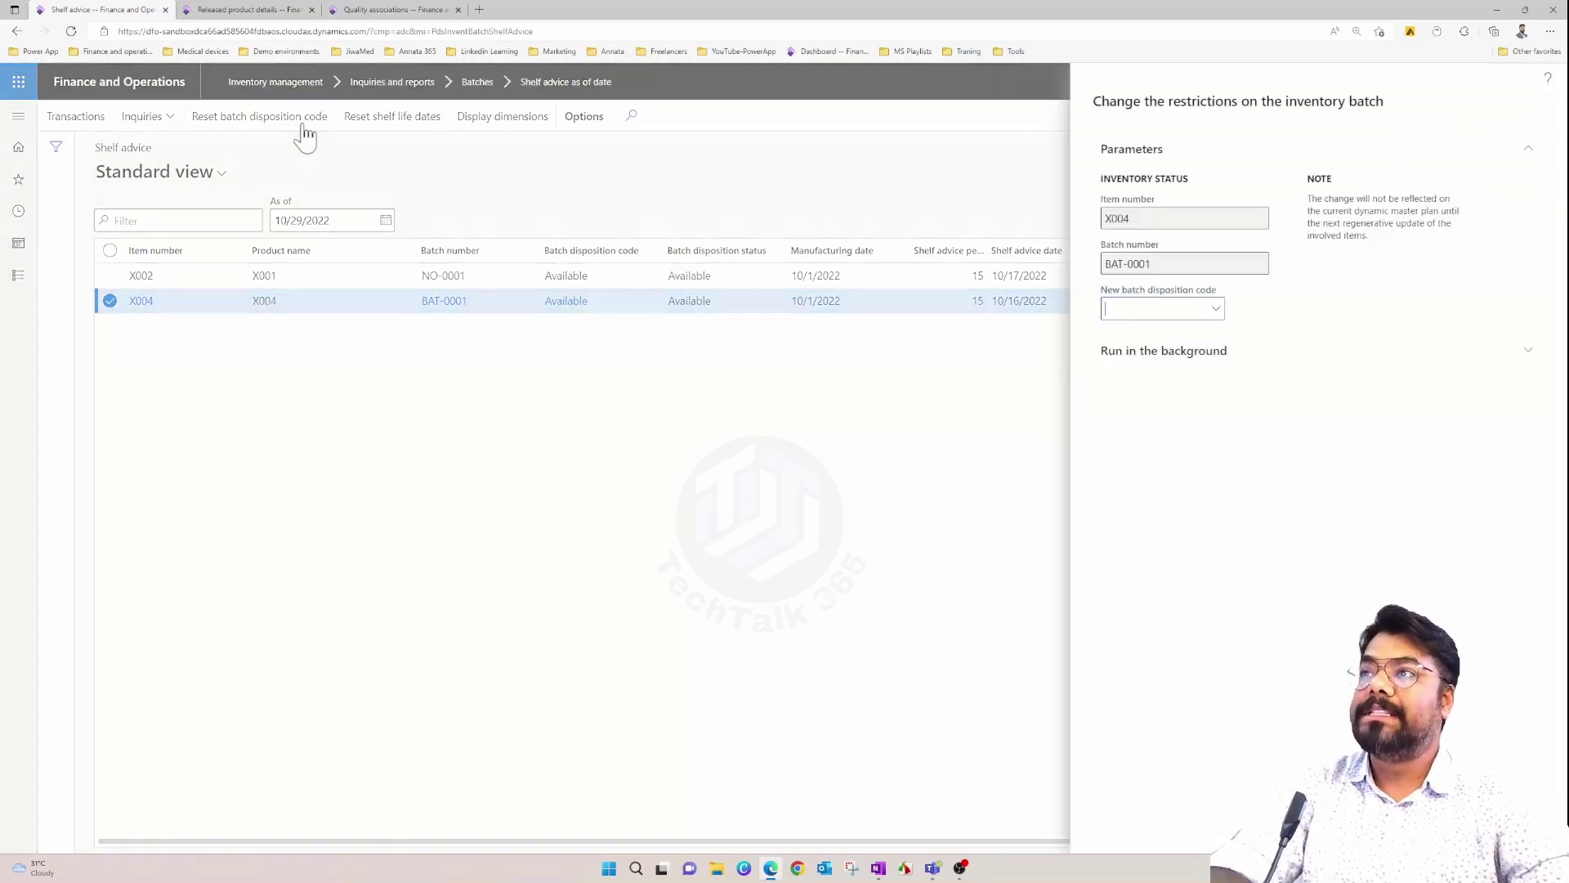
click(1214, 309)
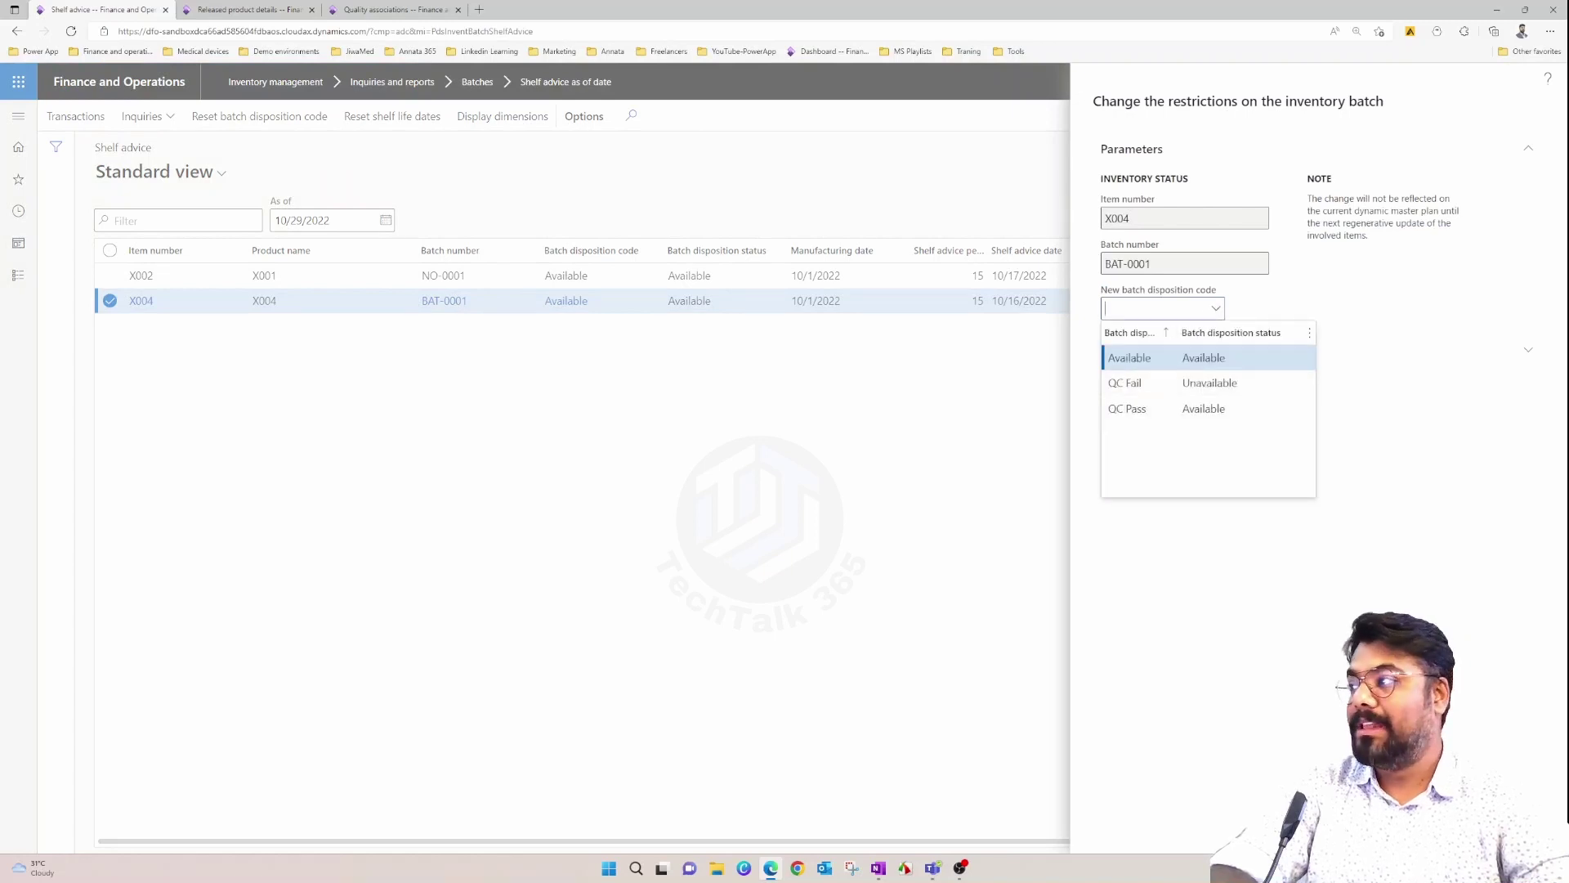
click(1036, 673)
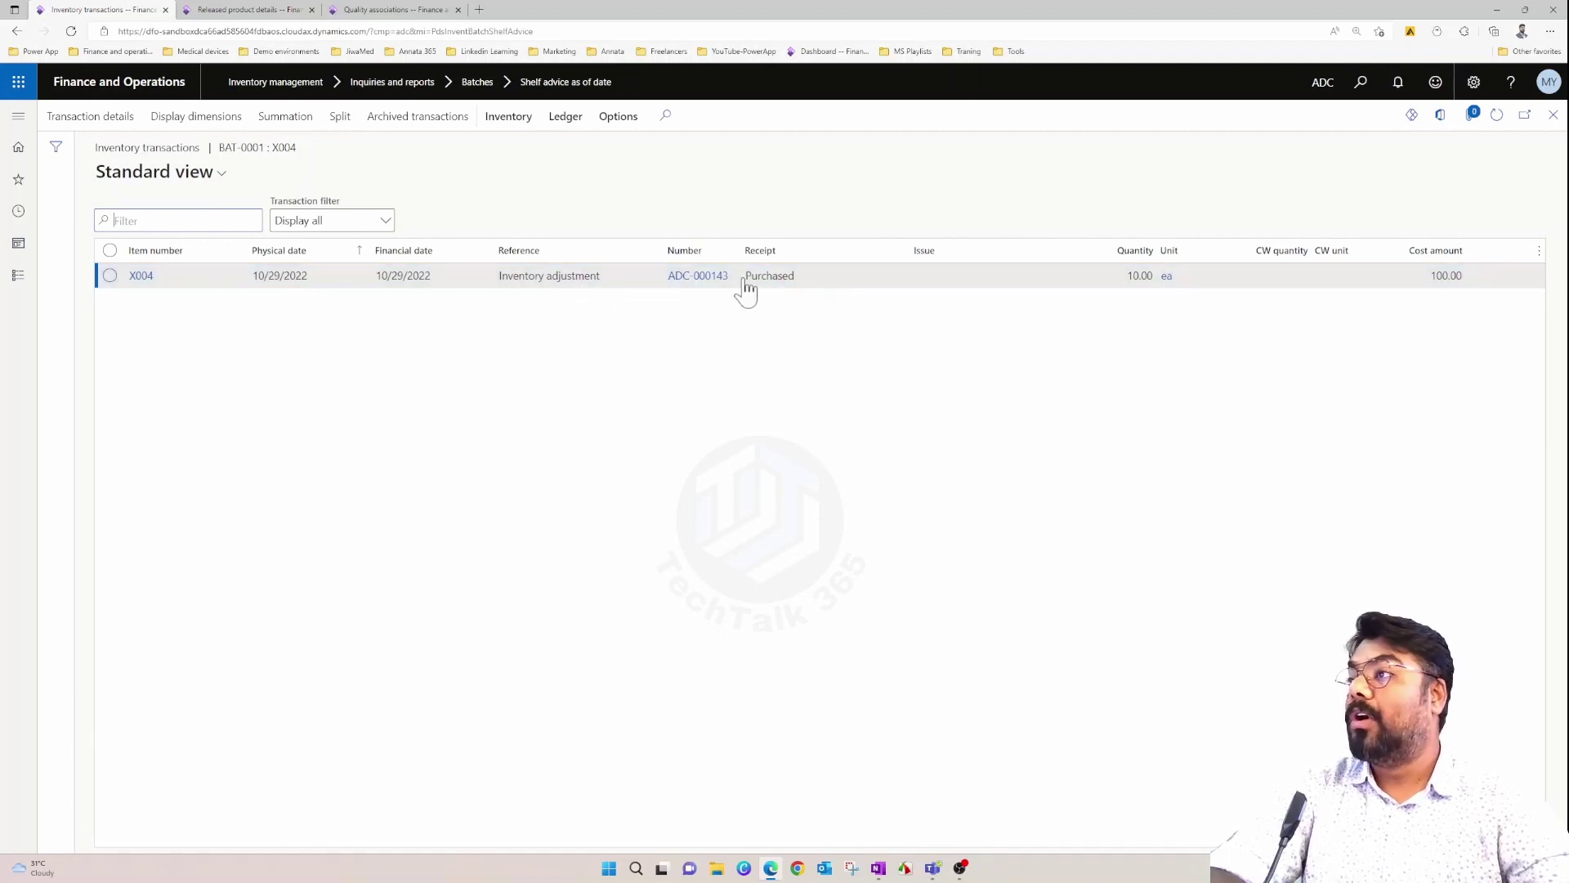
click(1553, 115)
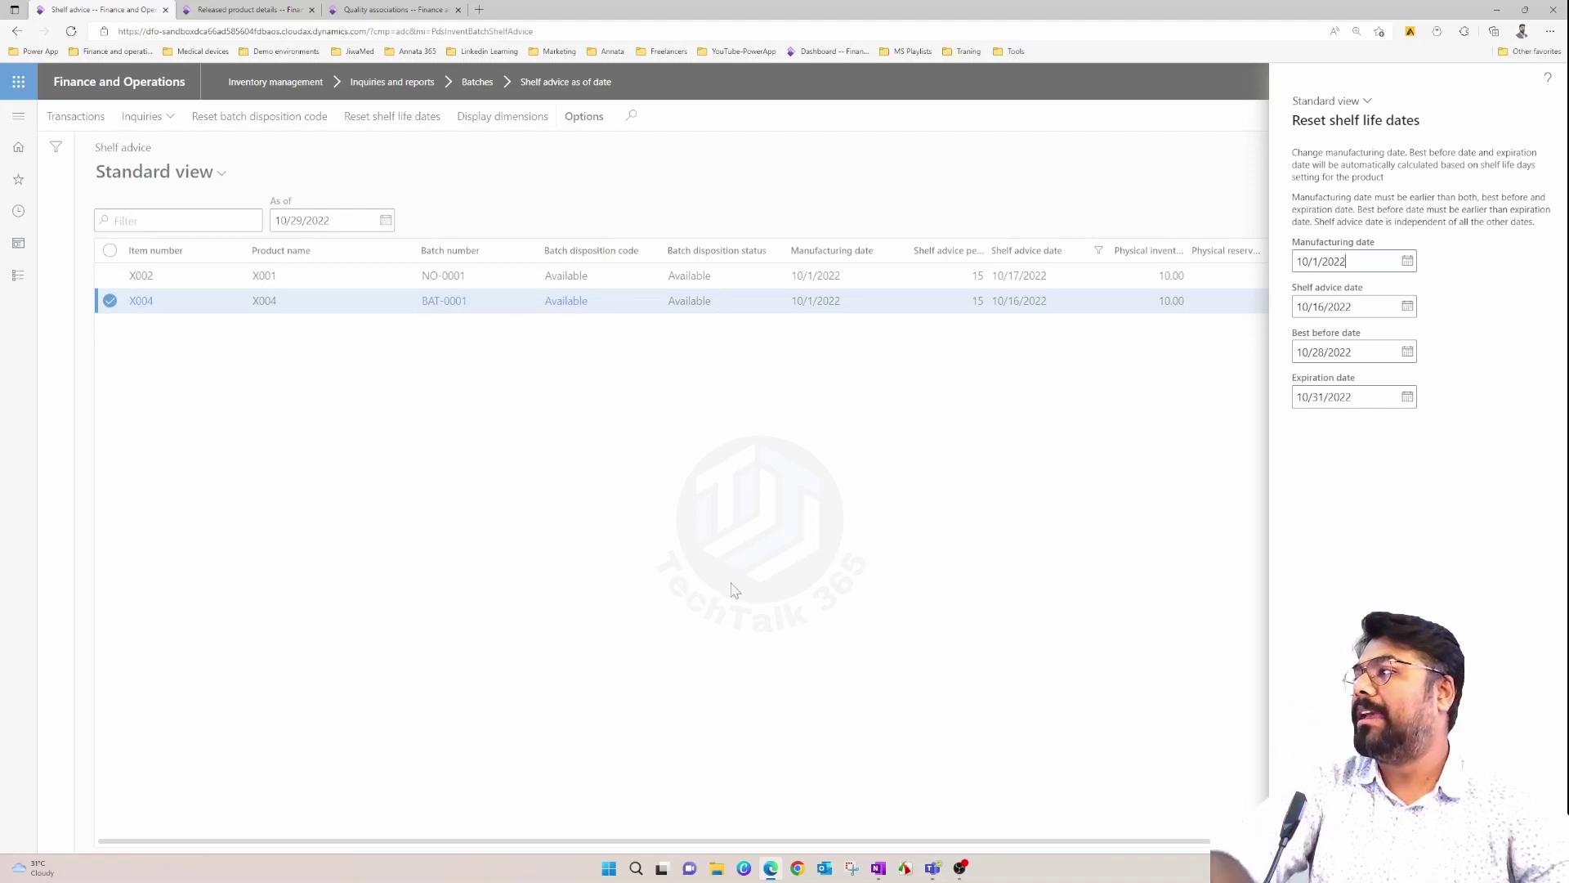
Set BAT-0001's best before date to 10/31/2022 and apply the recalculated 11/3/2022 expiration.
click(1348, 262)
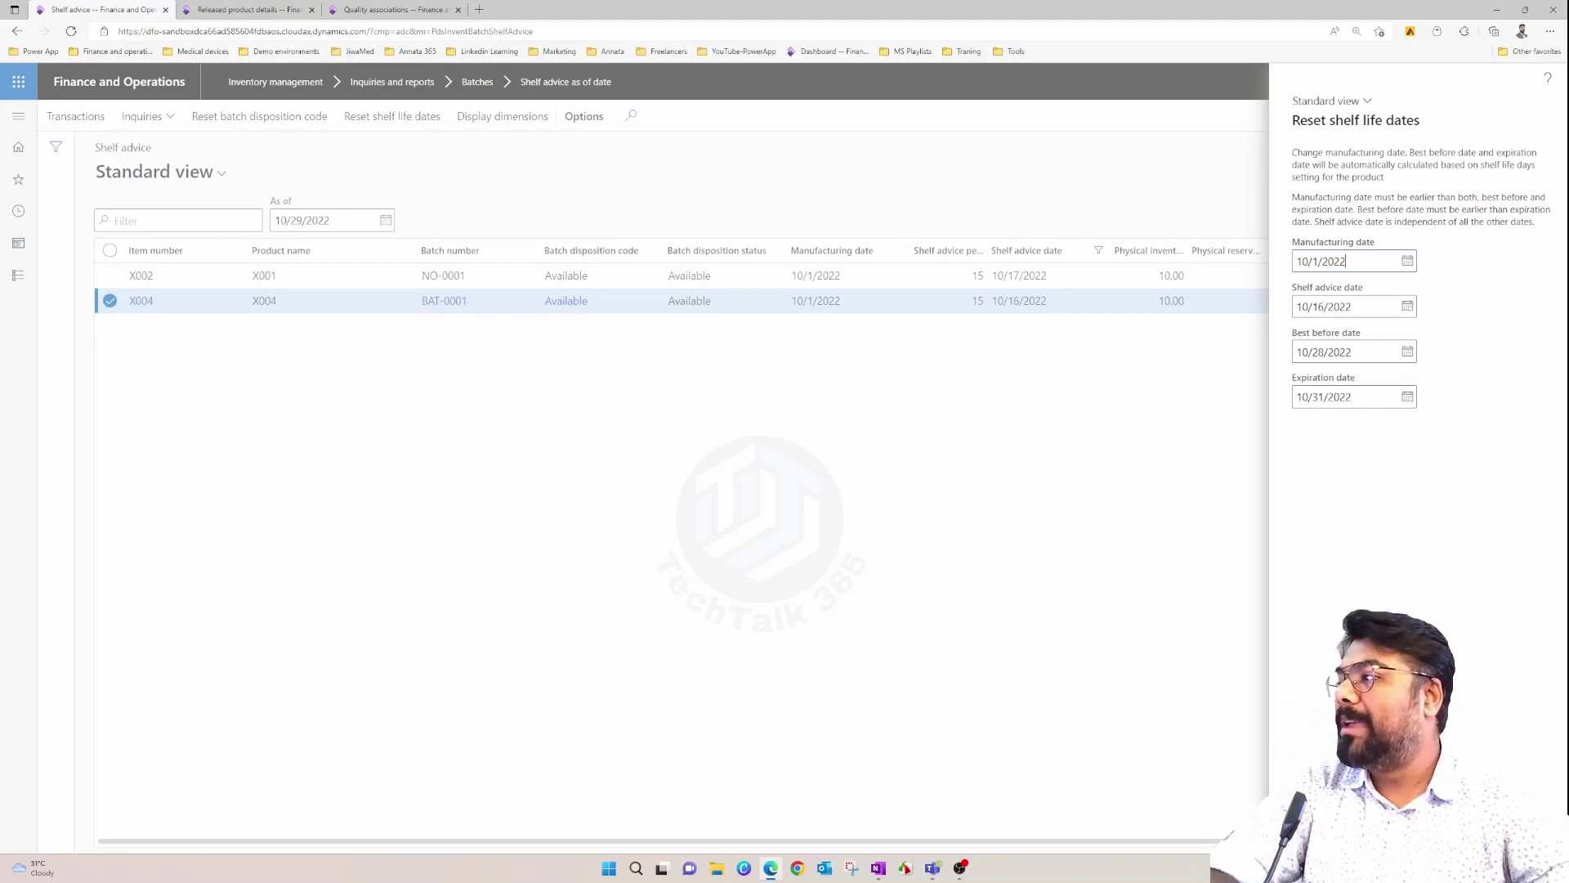
click(1407, 352)
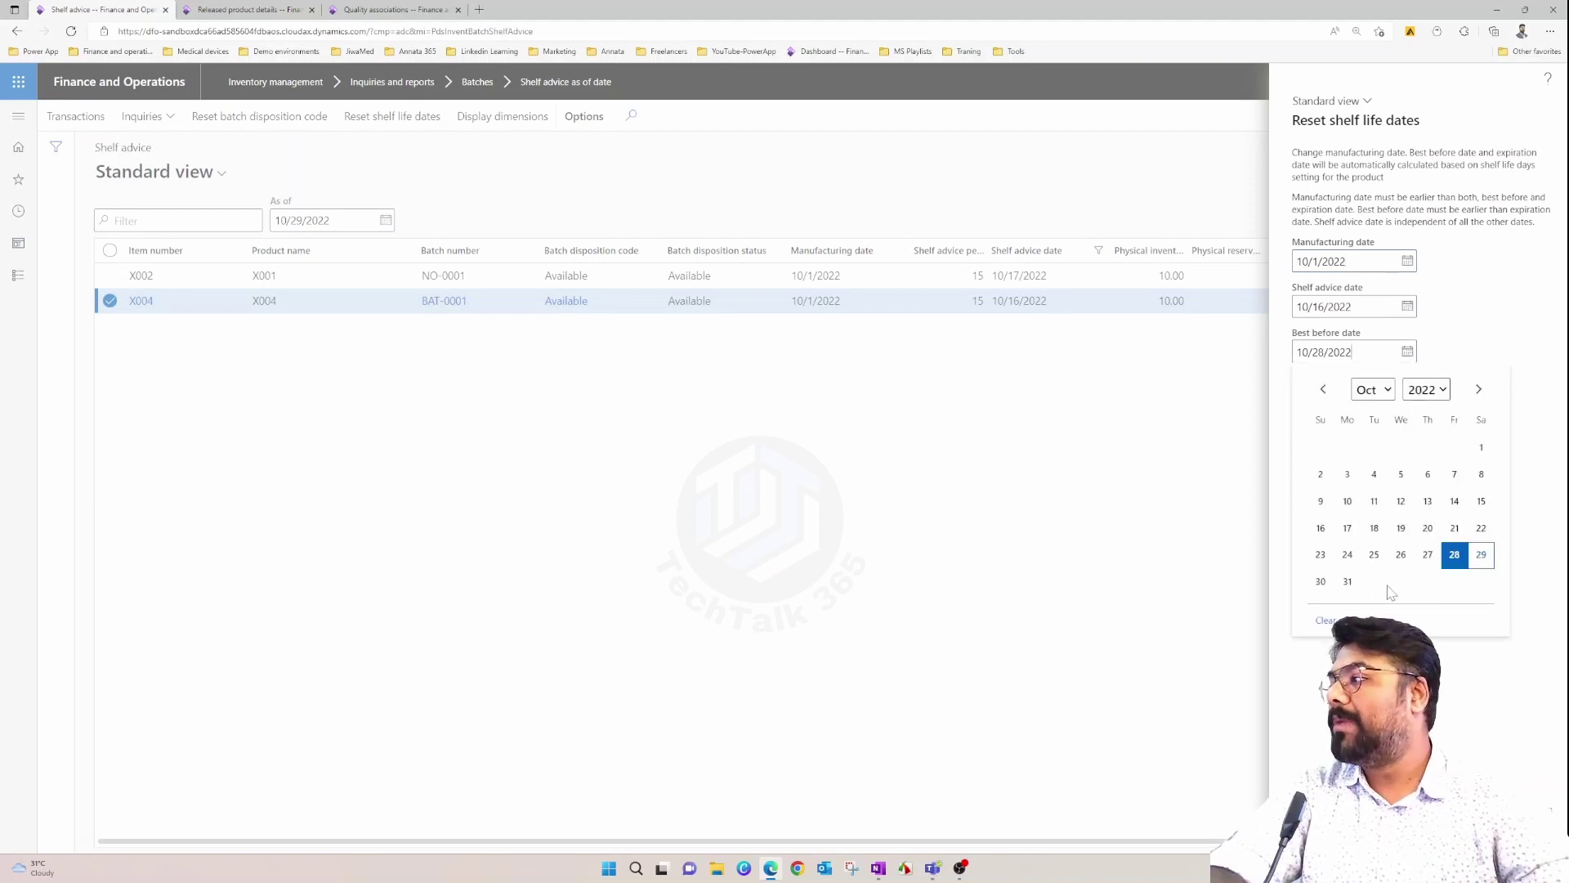
click(1347, 581)
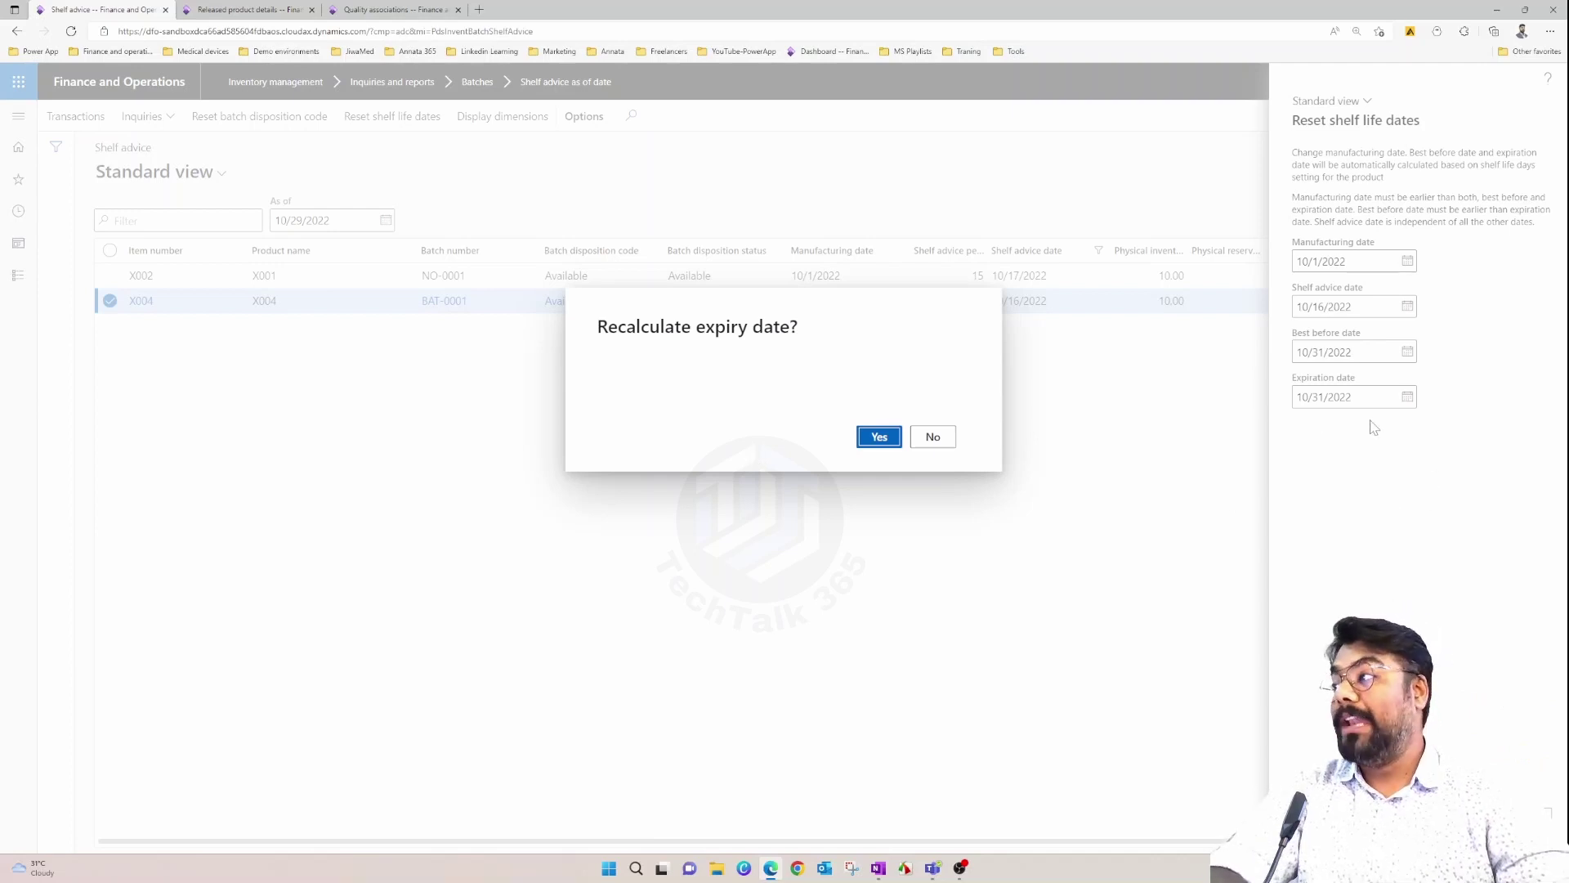
click(879, 438)
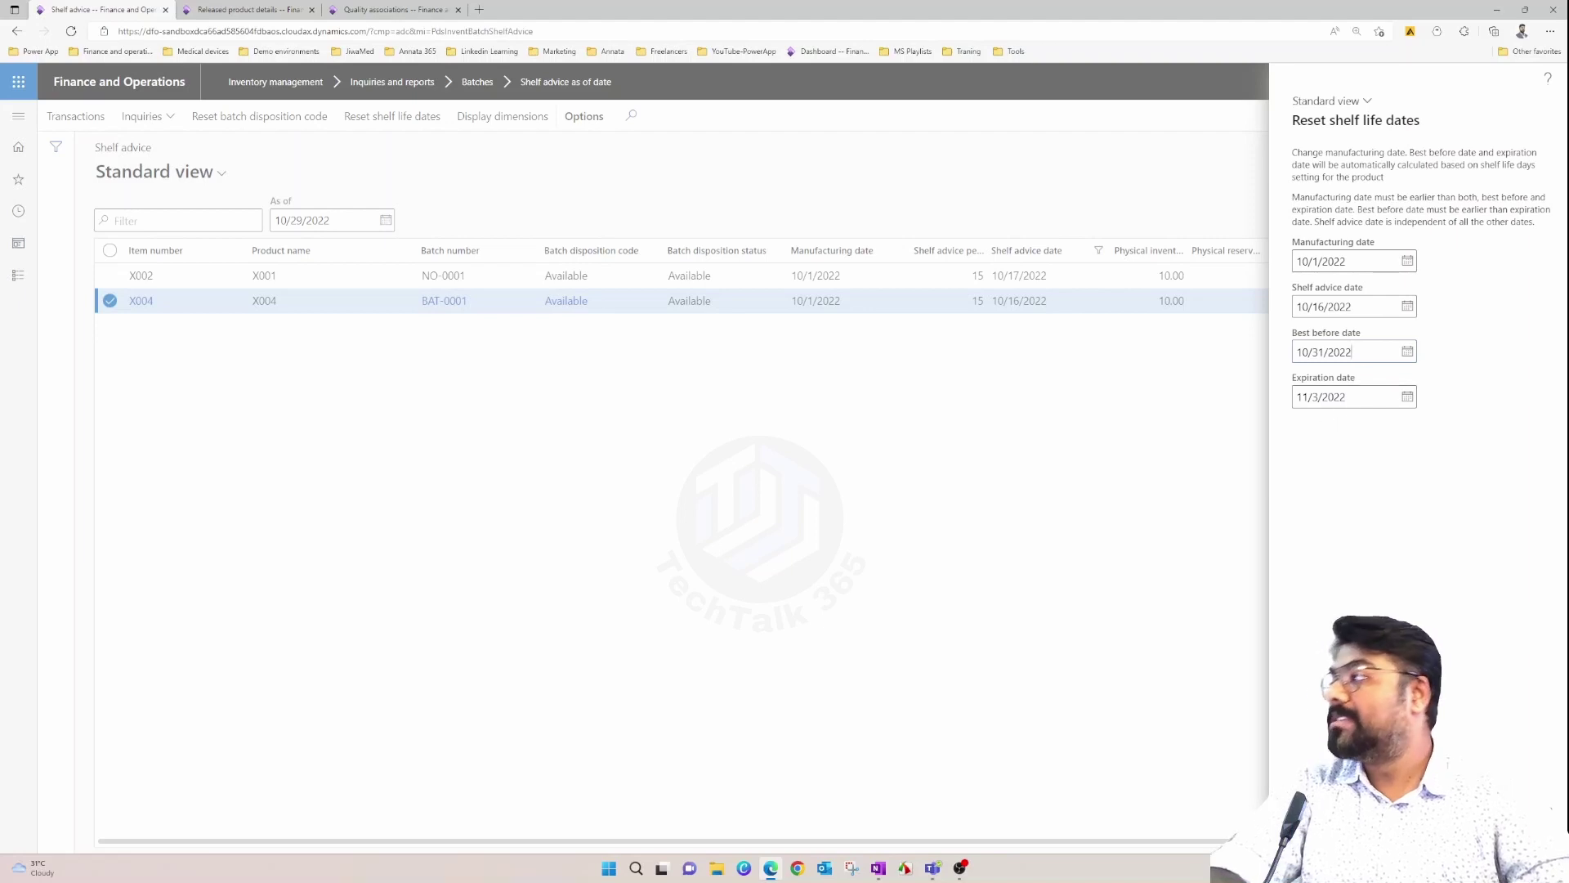
key(Return)
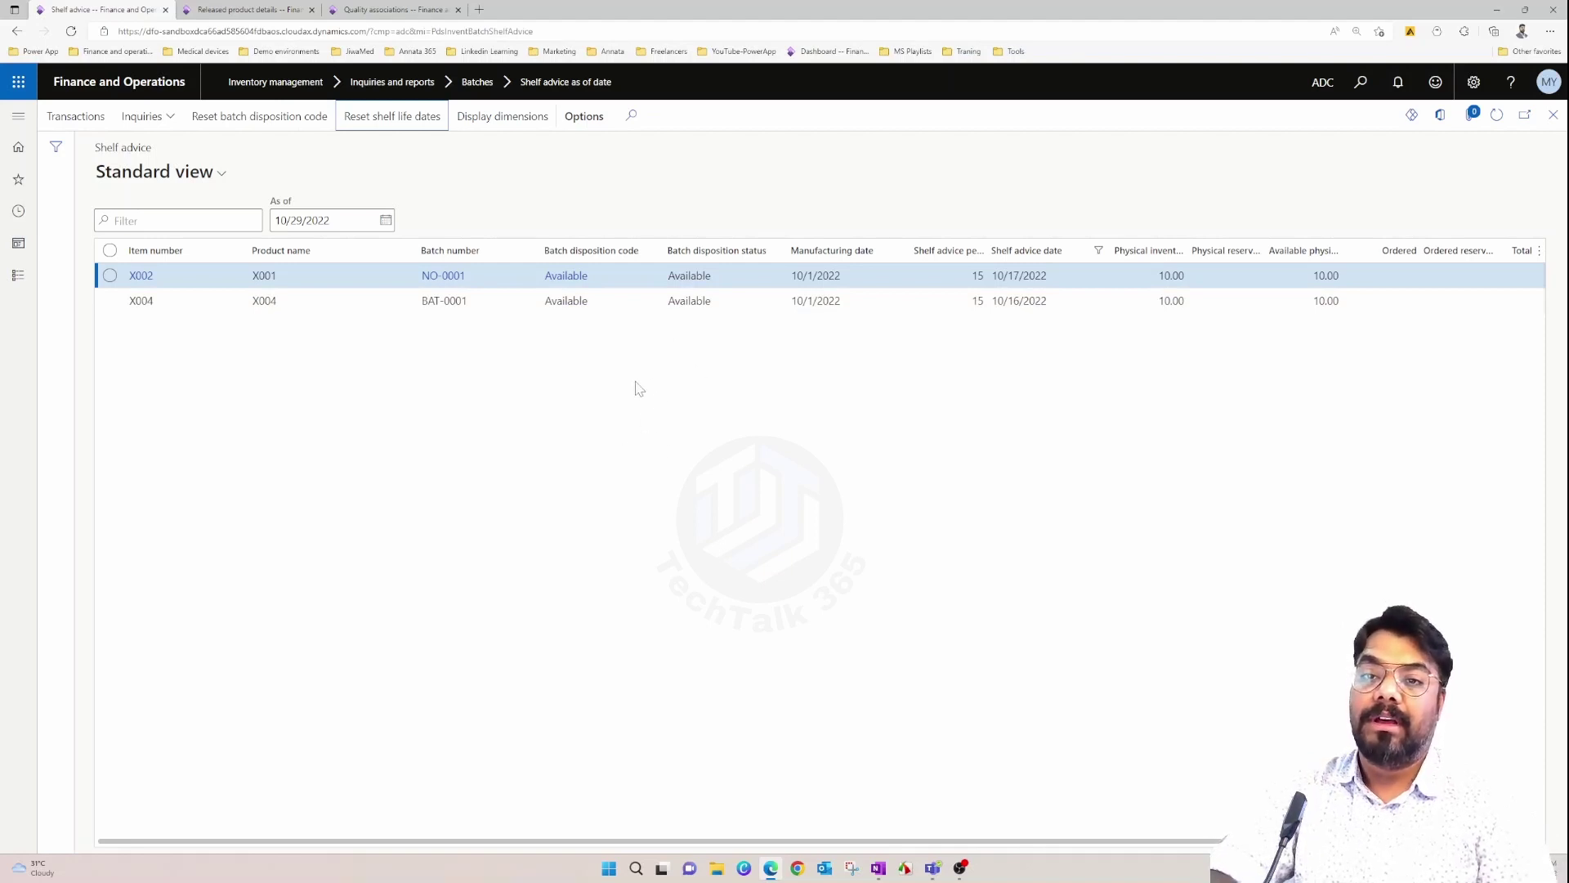
Select the X004 batch row, close Shelf advice, and show the Inventory management pages.
key(Down)
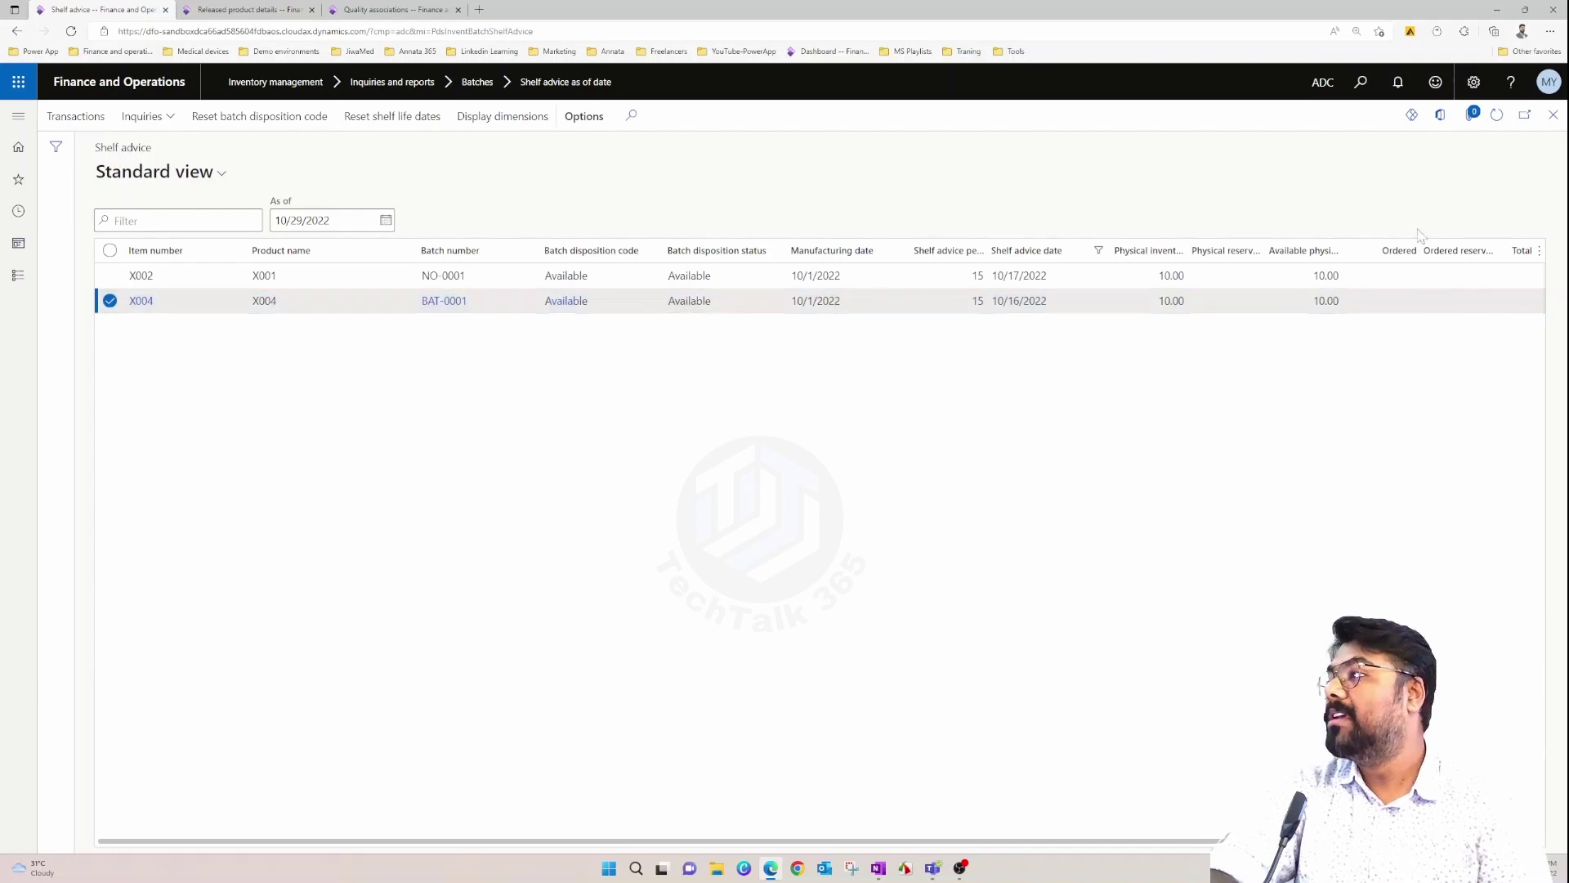
click(1552, 116)
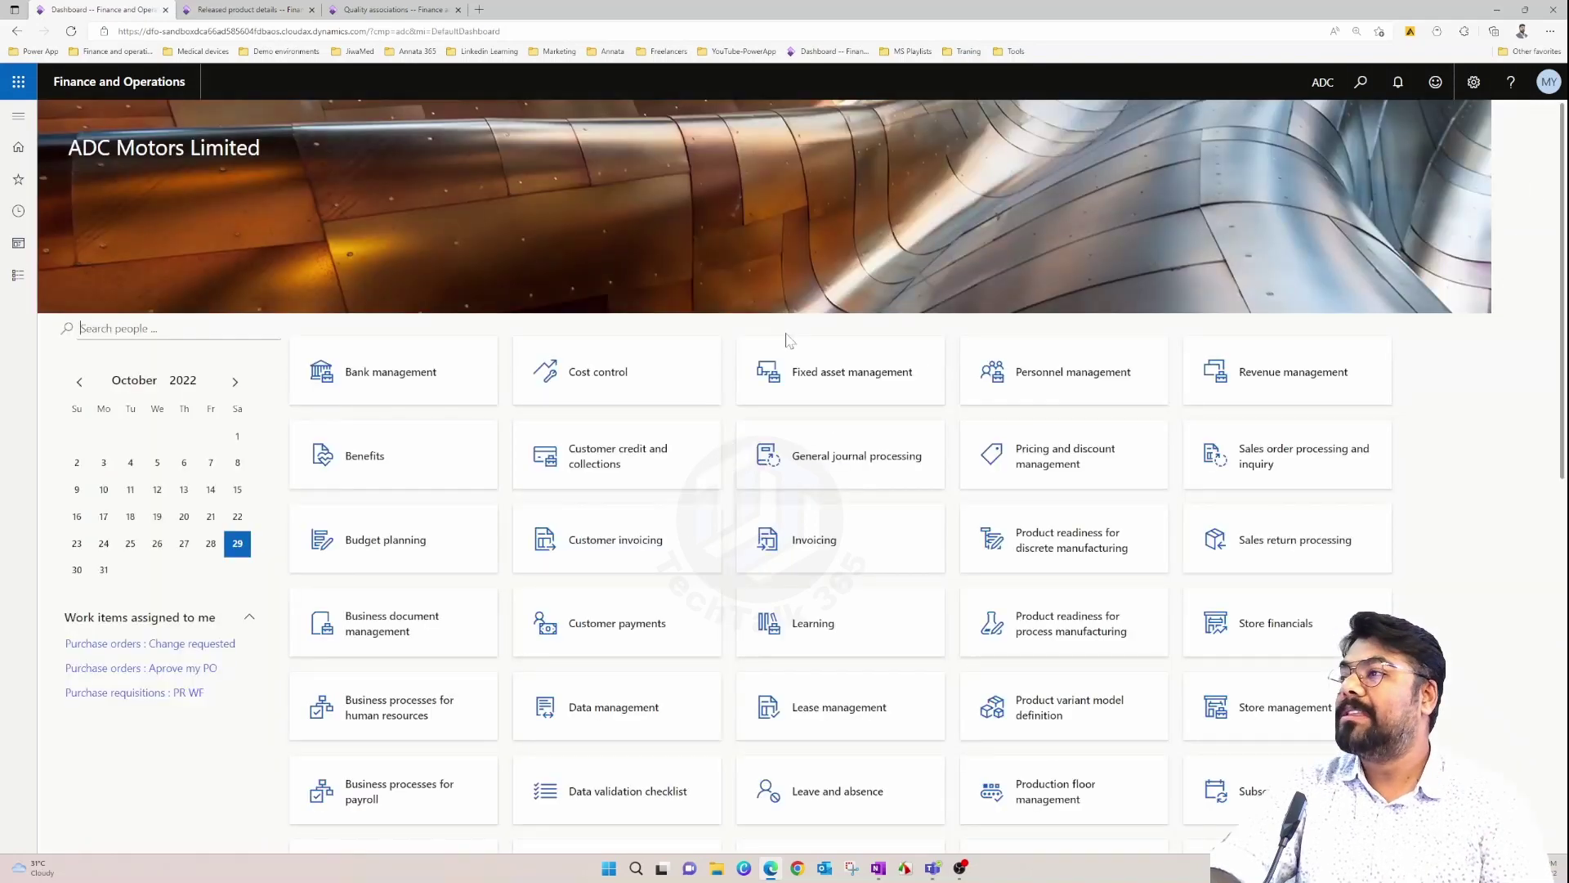
click(17, 123)
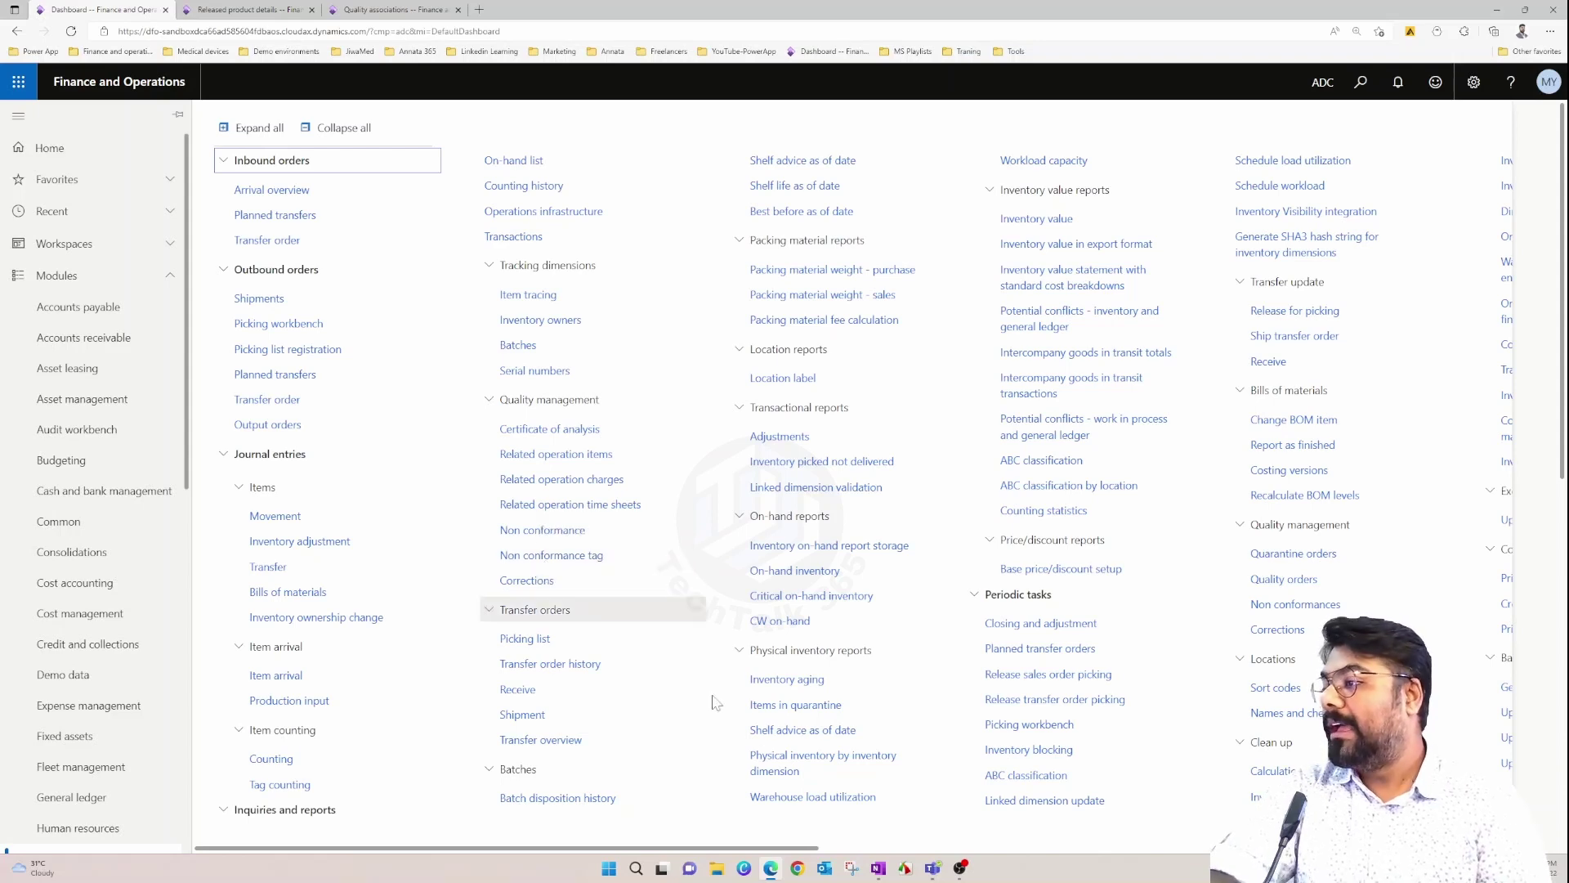
drag(774, 848, 827, 864)
scroll(791, 668, right, 10)
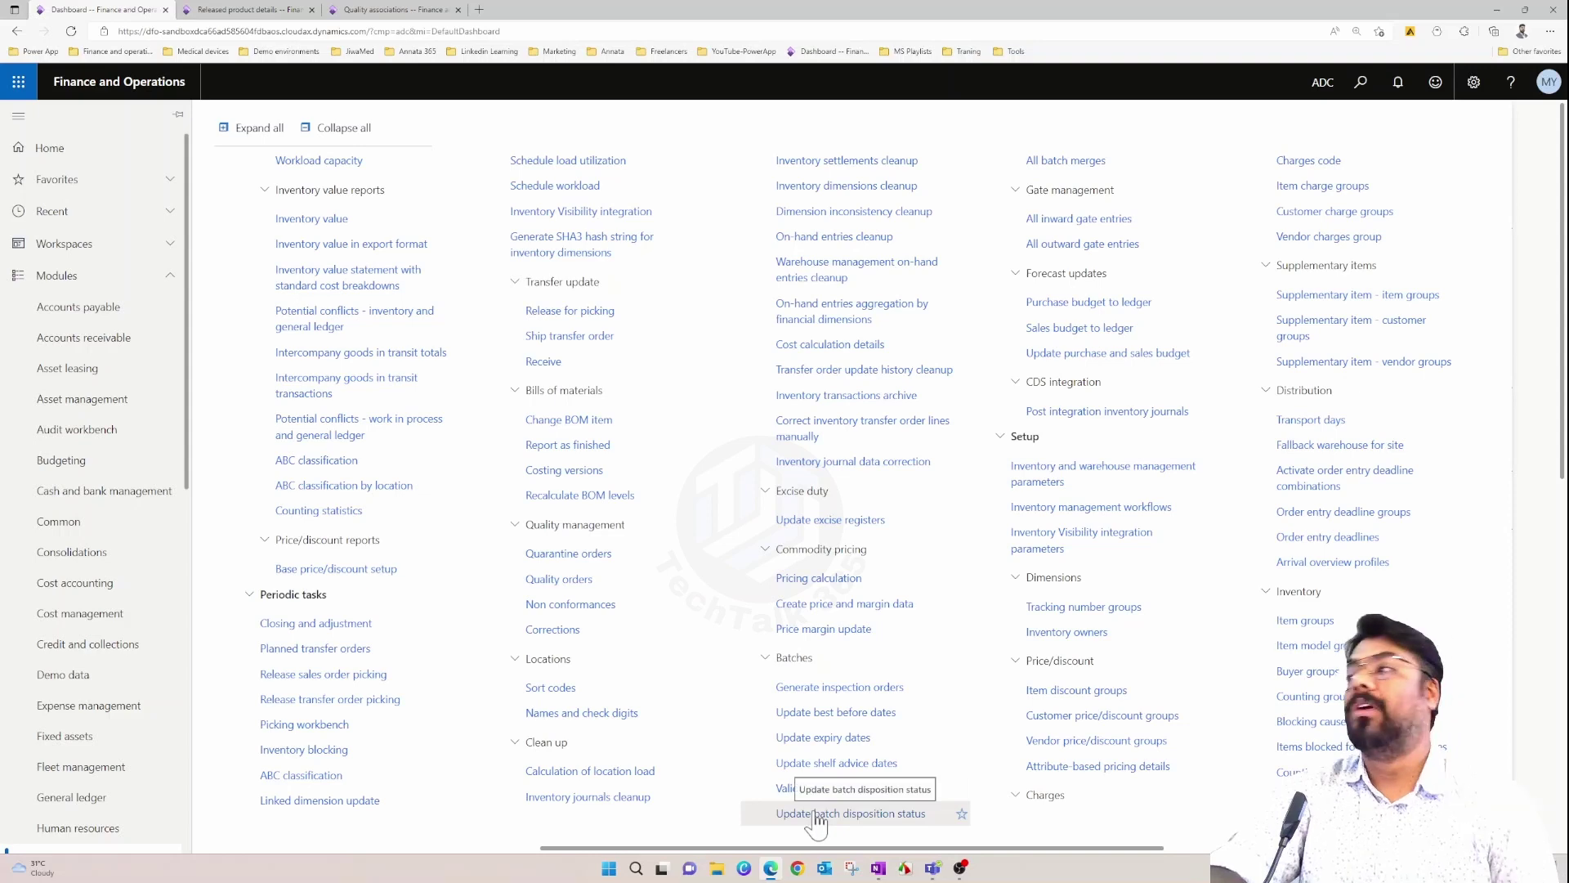
drag(886, 850, 253, 700)
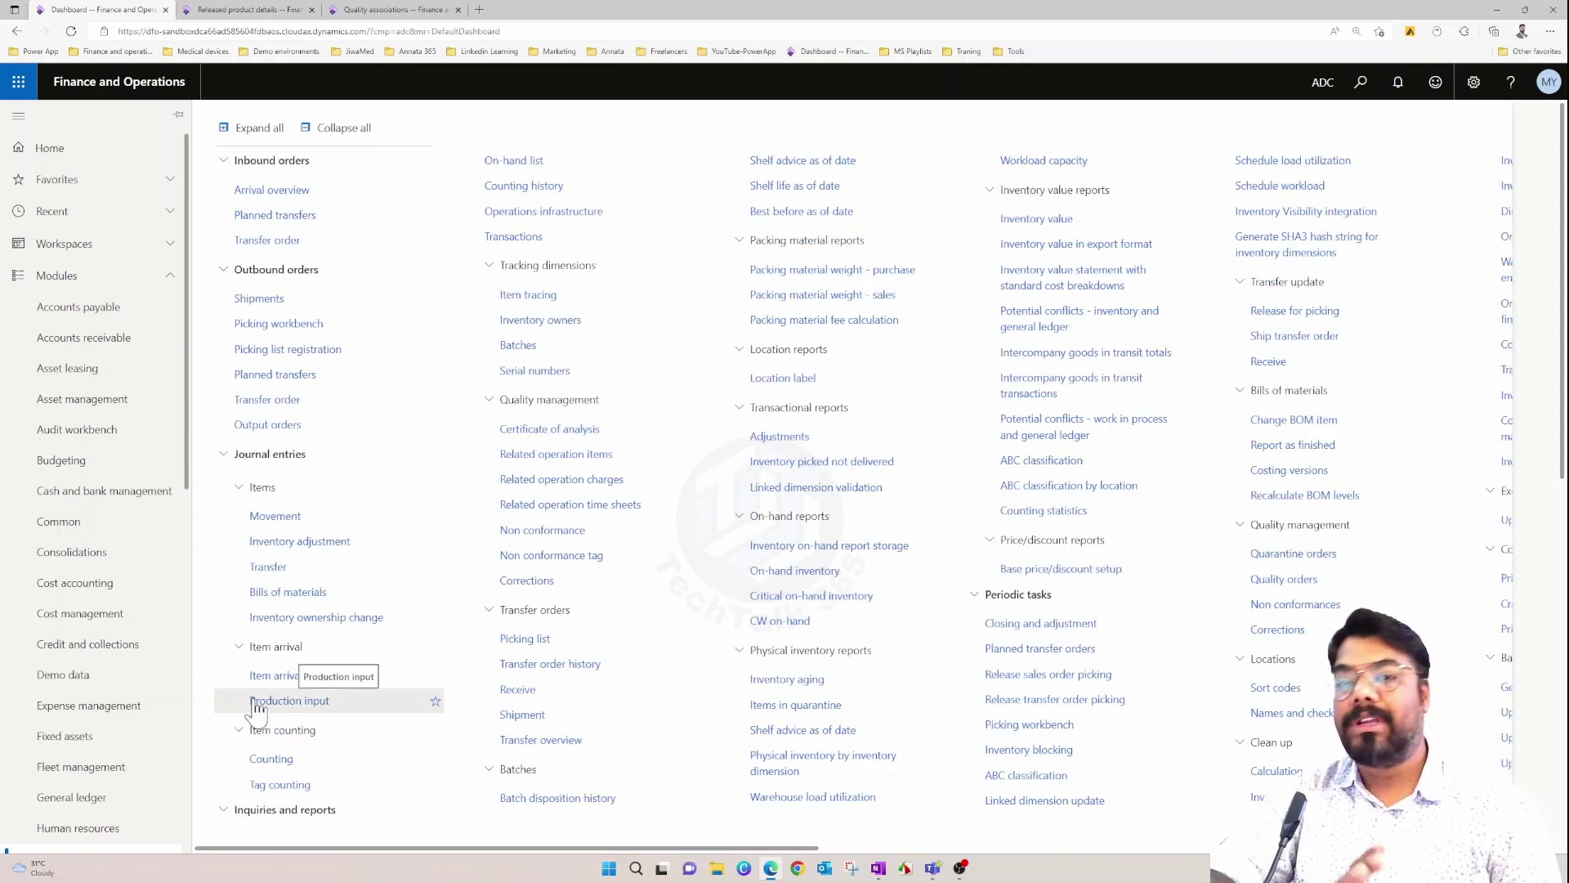